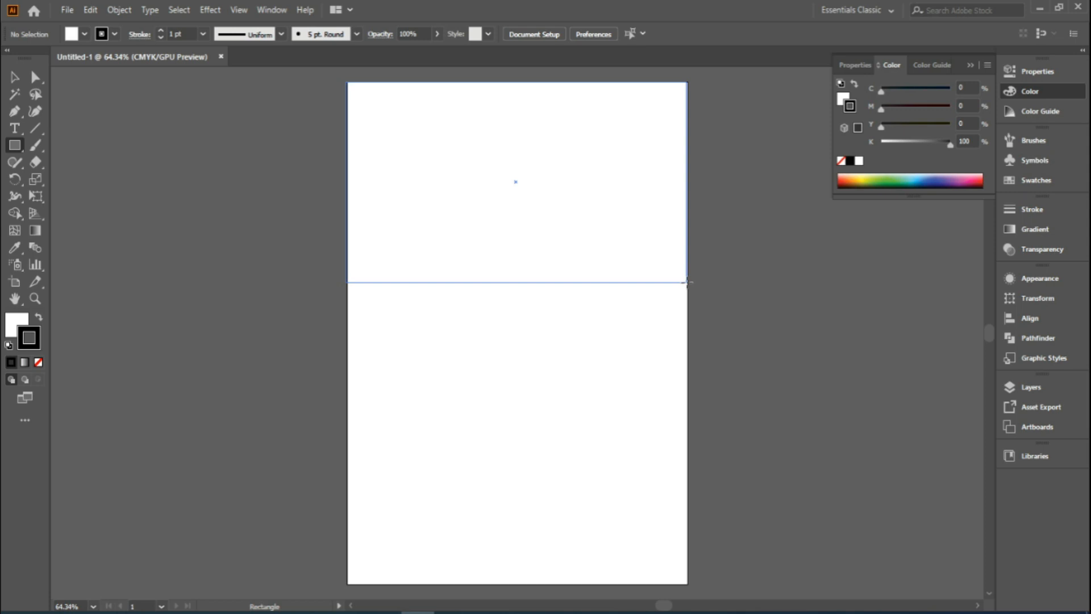
Draw a rectangle about 8.27 by 4.66 in across the upper part of the artboard and remove its stroke.
left_click_drag(686, 282, 687, 283)
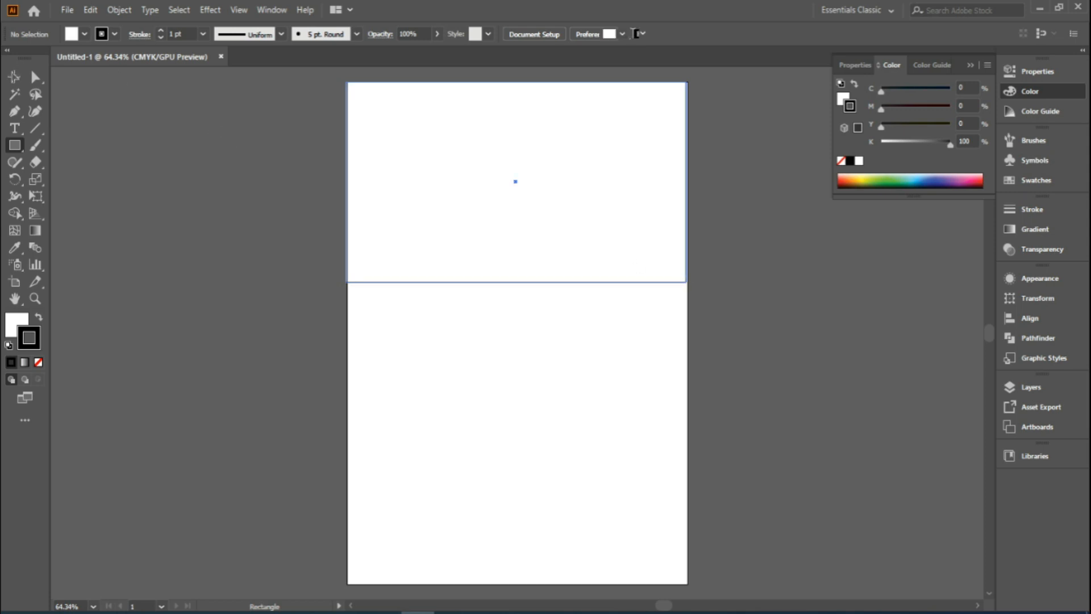
key("v")
left_click(432, 227)
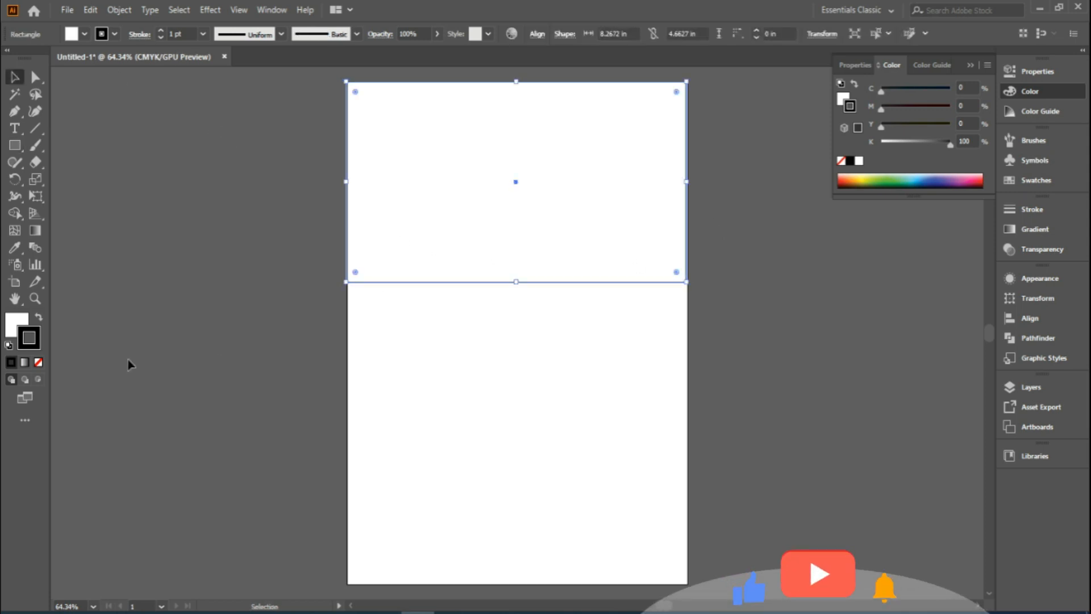
key("slash")
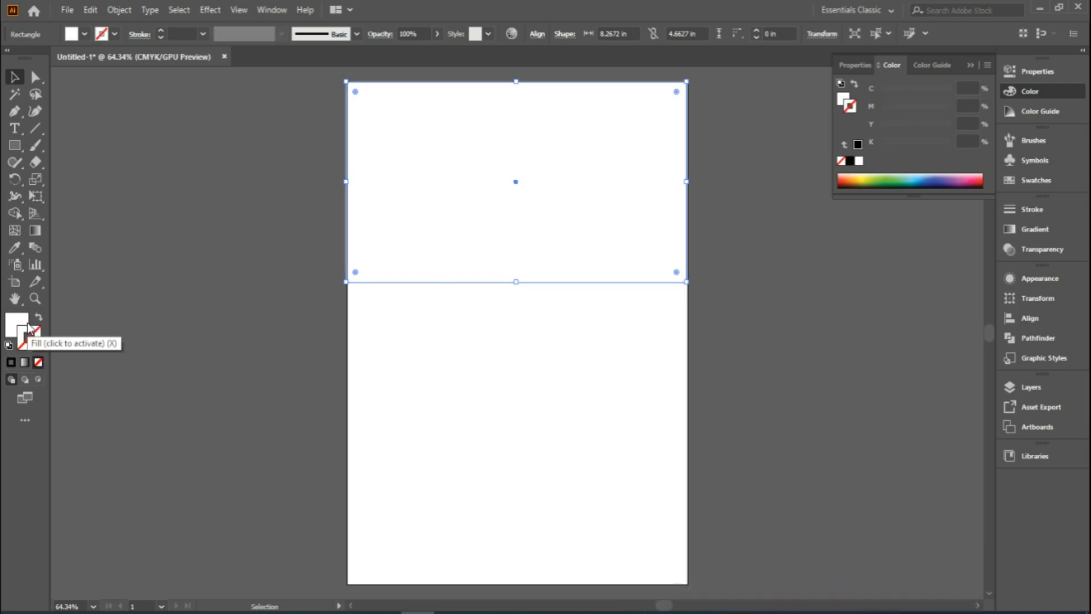
Fill the rectangle with a white-to-black linear gradient at an angle of -45°.
left_click(25, 325)
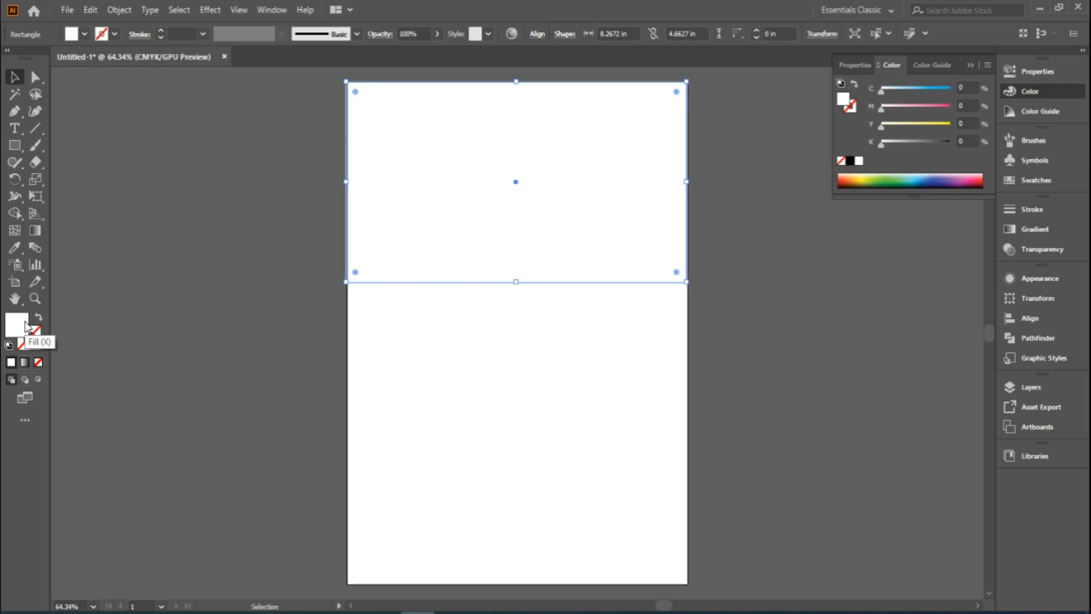
left_click(1012, 231)
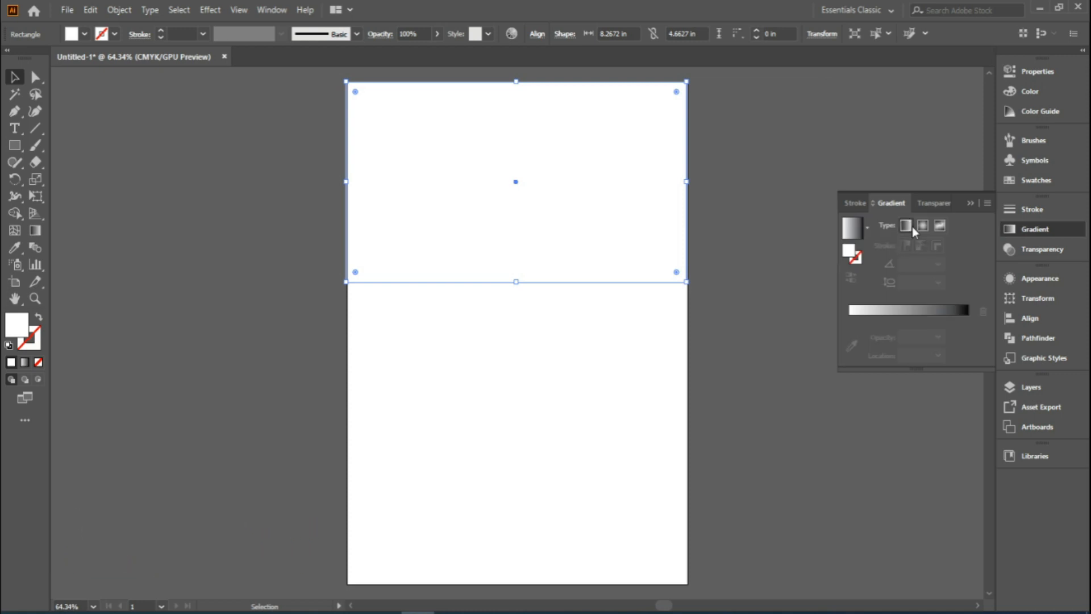
left_click(920, 227)
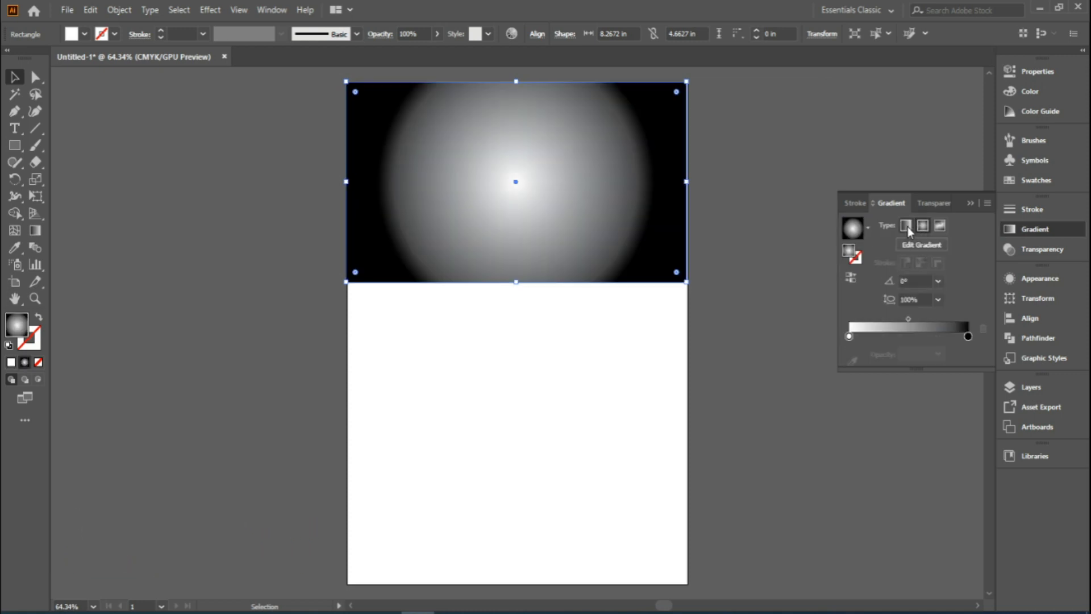
left_click(907, 226)
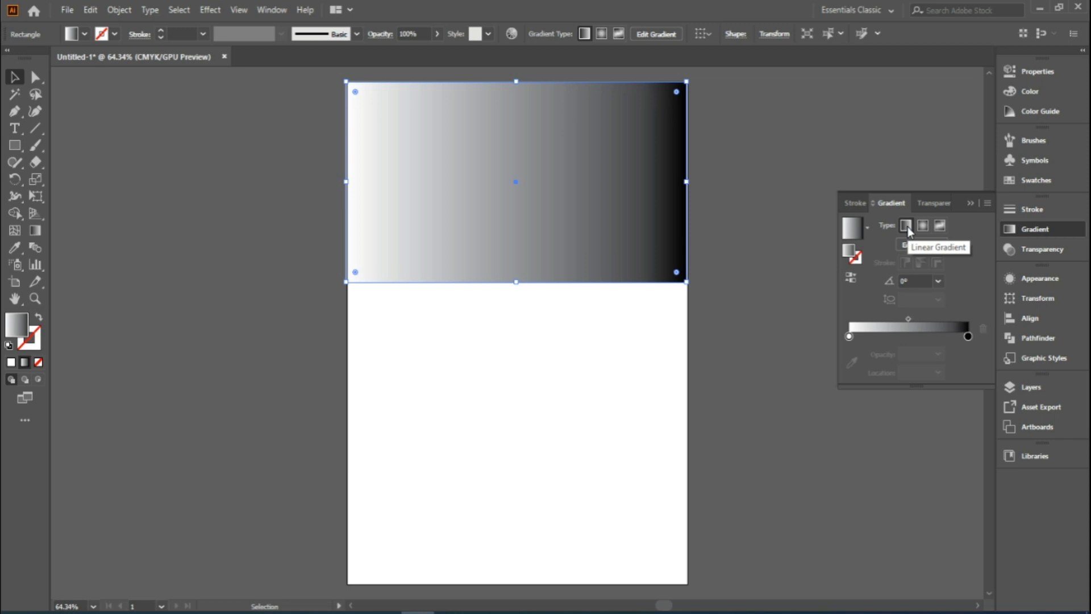
left_click(938, 283)
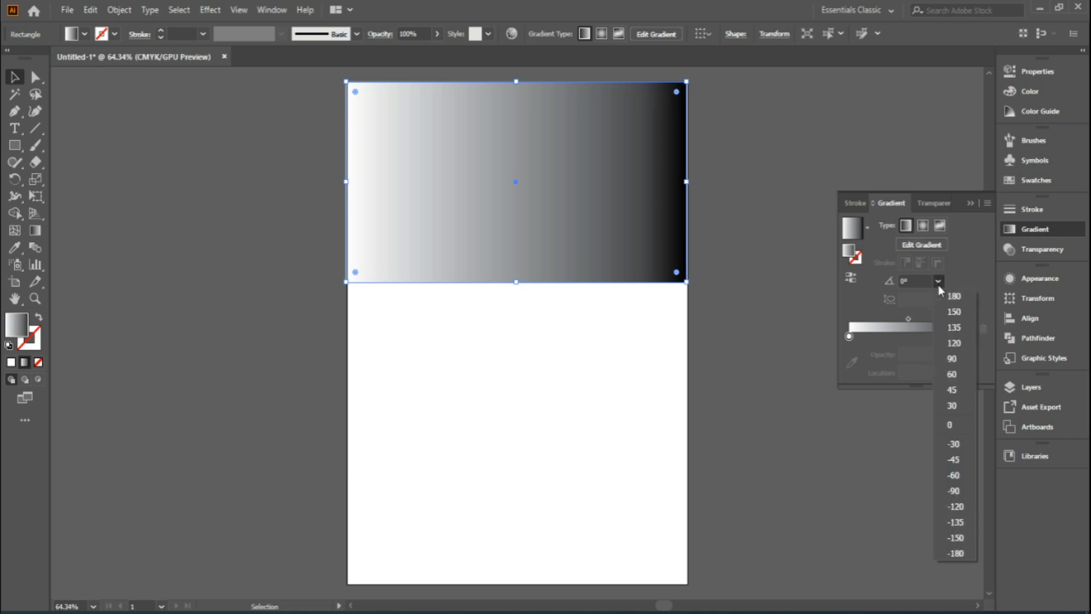
left_click(955, 362)
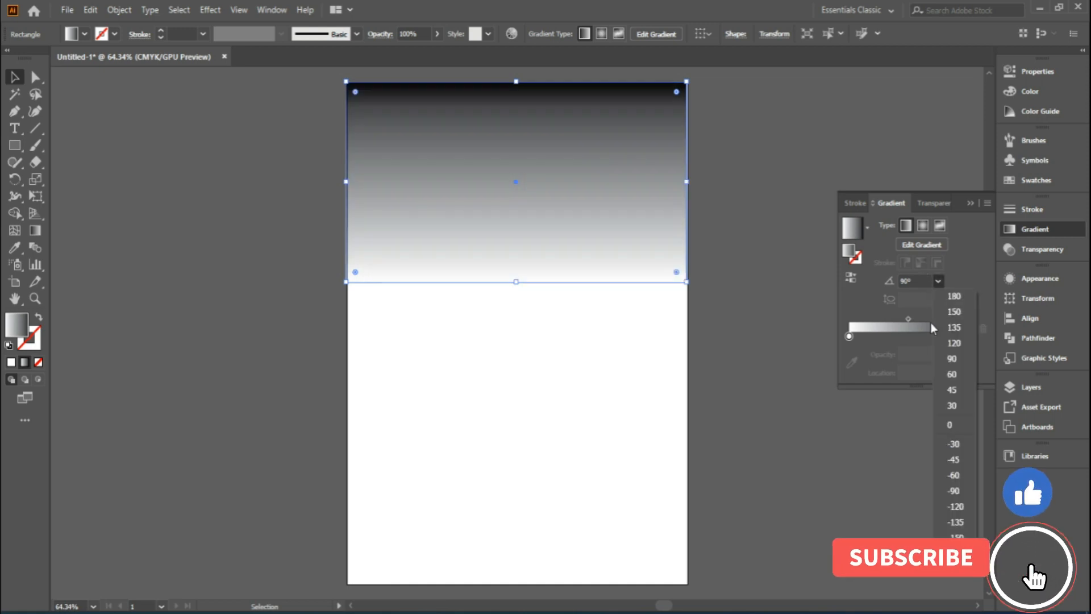
left_click(954, 459)
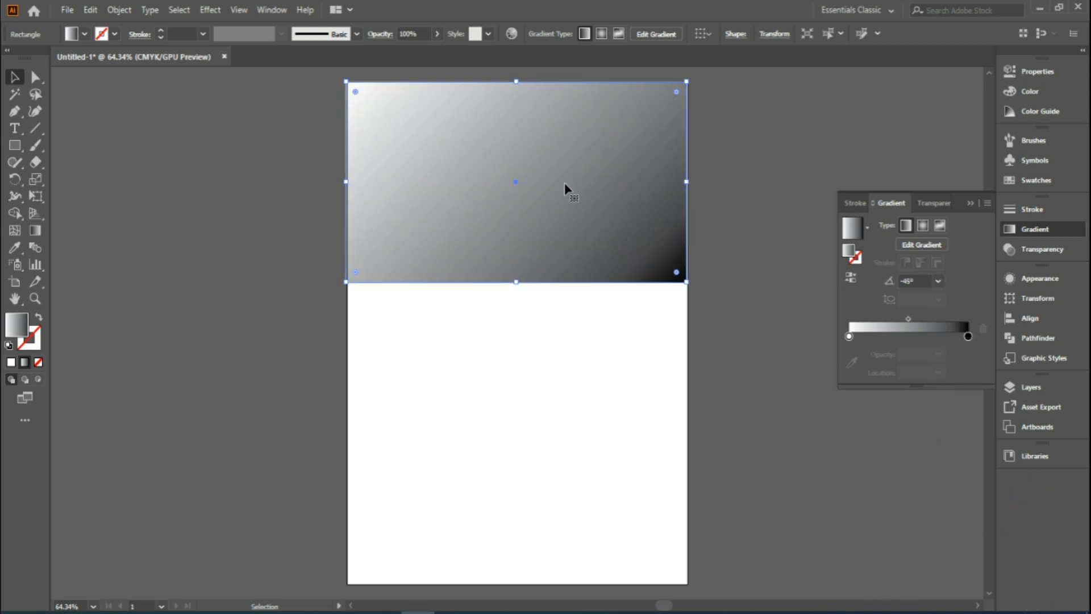
Redraw the gradient direction with the Gradient tool from the rectangle's upper left to its lower right, at about -26.3°.
left_click(31, 232)
left_click_drag(623, 129, 377, 261)
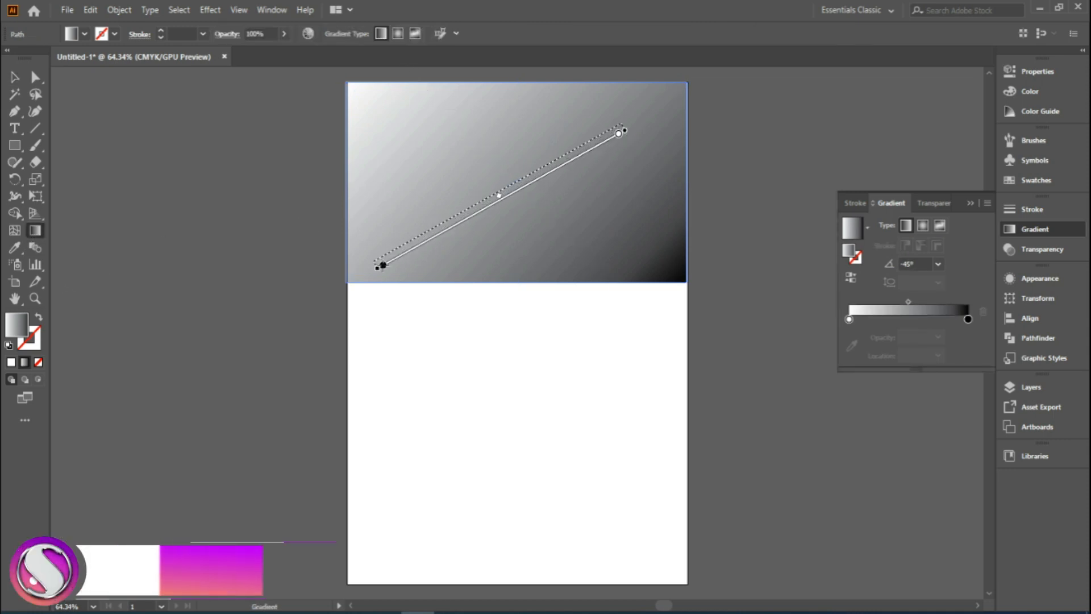
left_click_drag(411, 123, 673, 270)
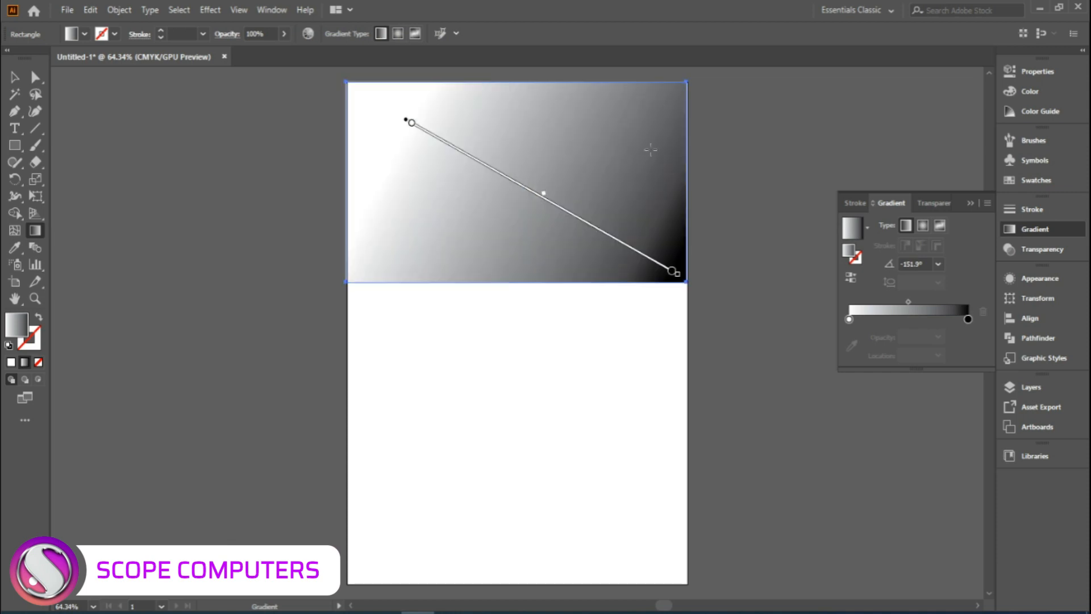
left_click_drag(651, 147, 390, 249)
left_click_drag(597, 220, 459, 127)
left_click_drag(619, 130, 404, 251)
left_click_drag(431, 137, 646, 249)
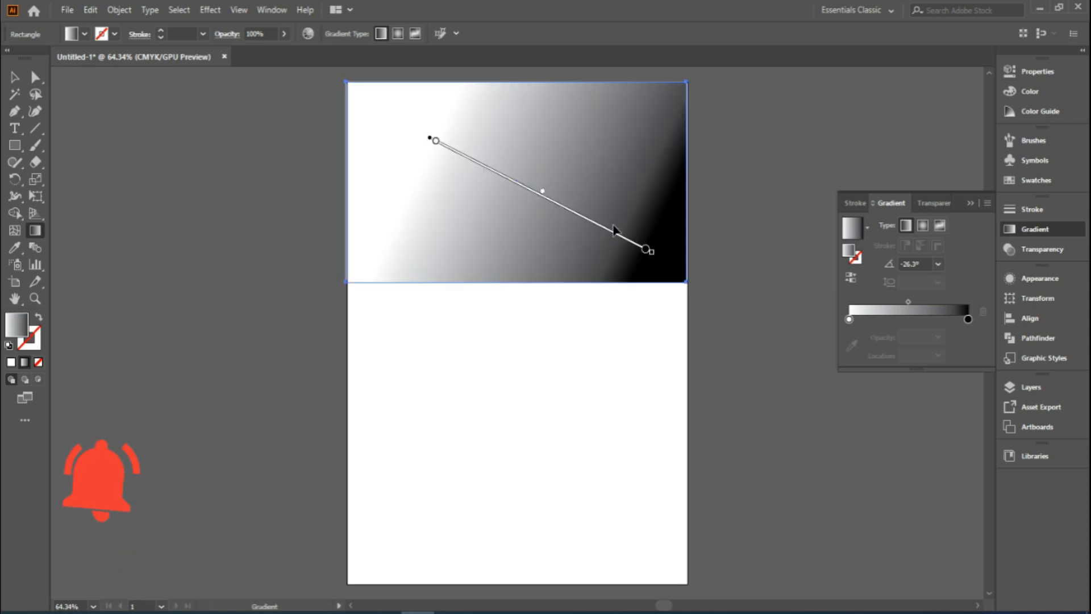
Recolor the gradient's black end stop with the dark red swatch.
left_click(646, 250)
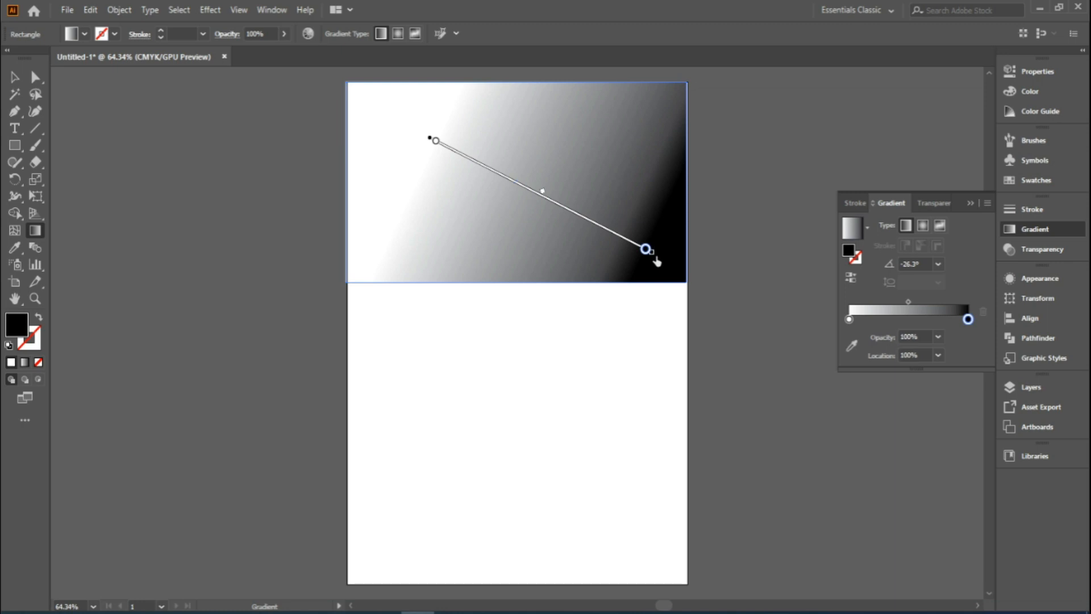
left_click(435, 141)
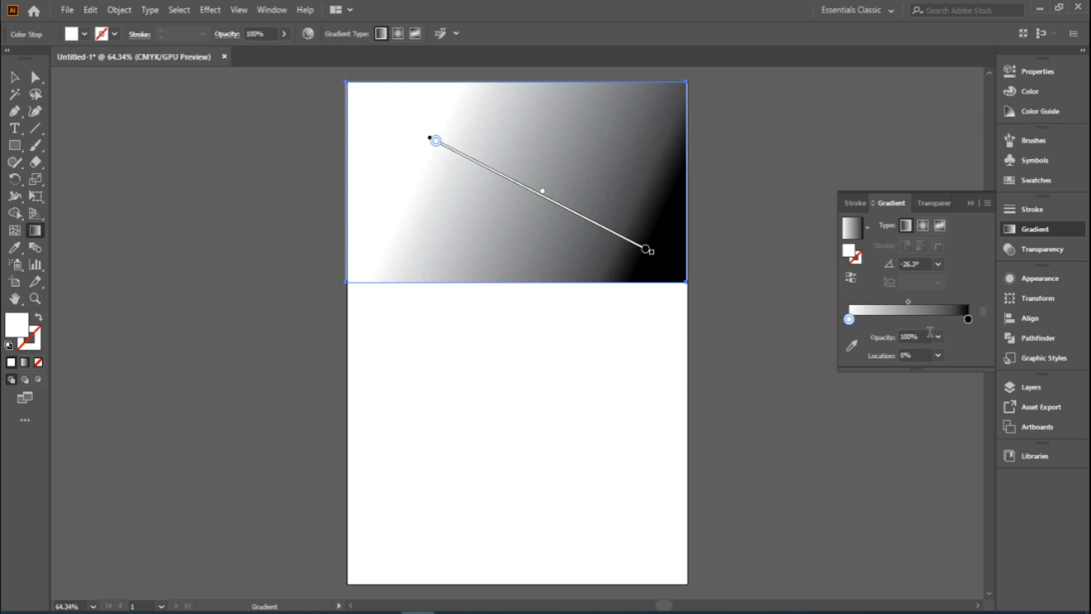
left_click(967, 322)
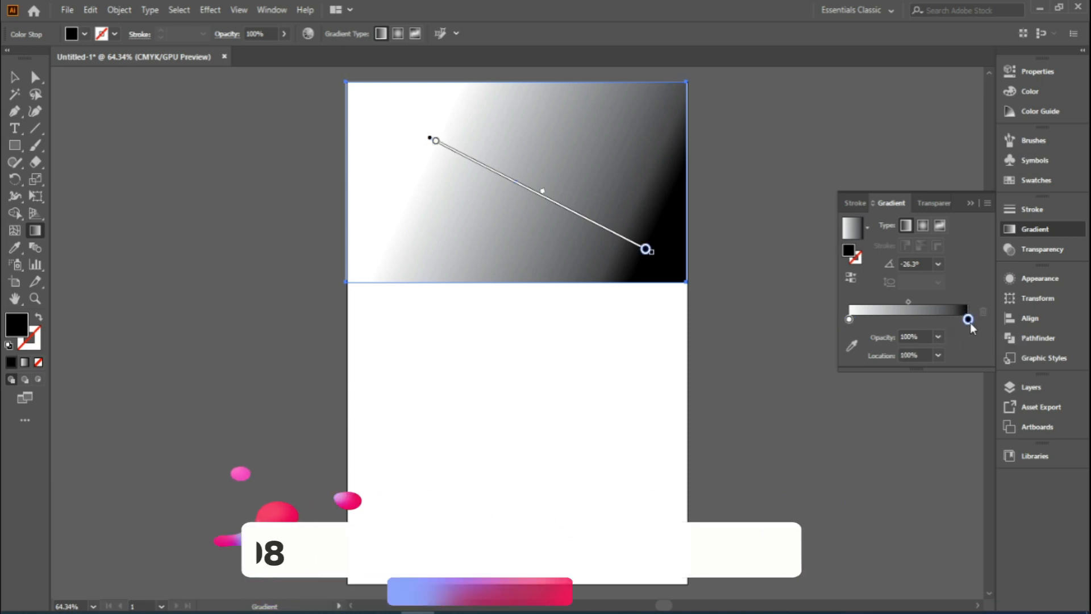
double_click(967, 319)
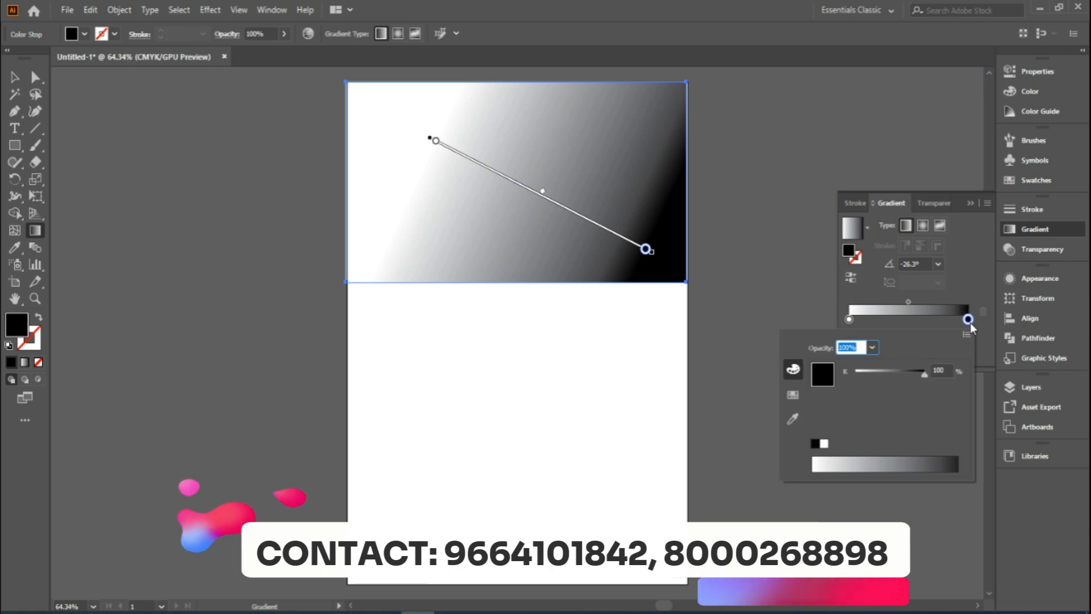
left_click(794, 395)
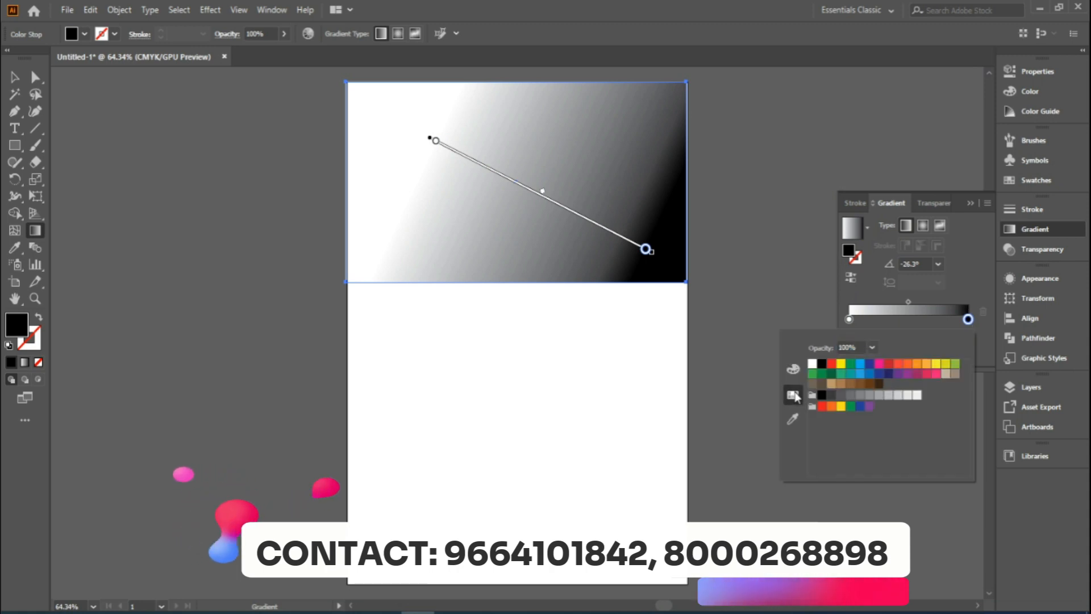
left_click(888, 364)
left_click(849, 321)
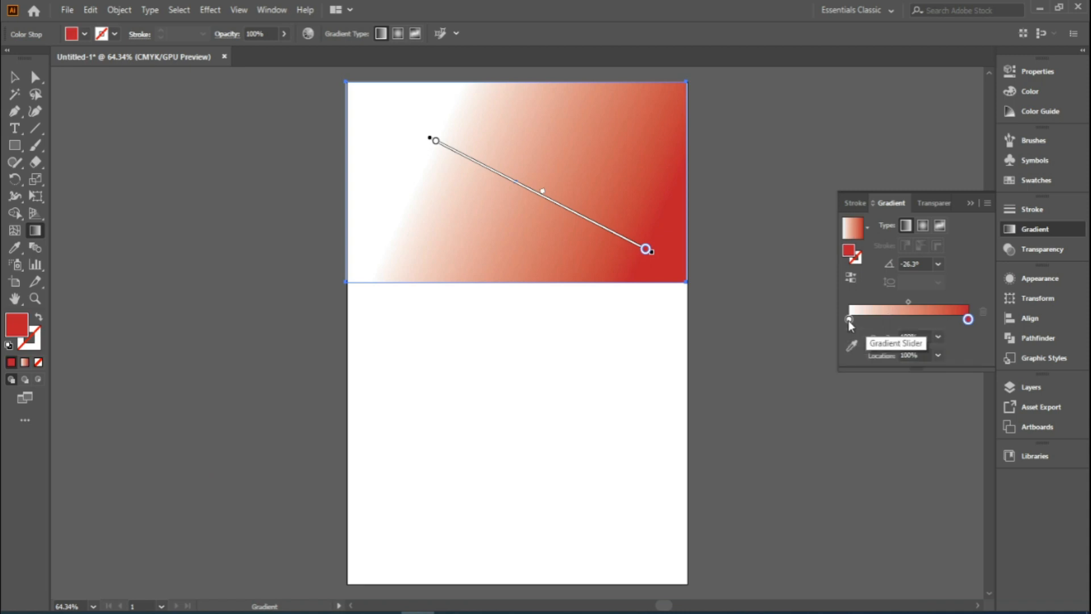
Recolor the gradient's white start stop with the orange swatch.
left_click(849, 320)
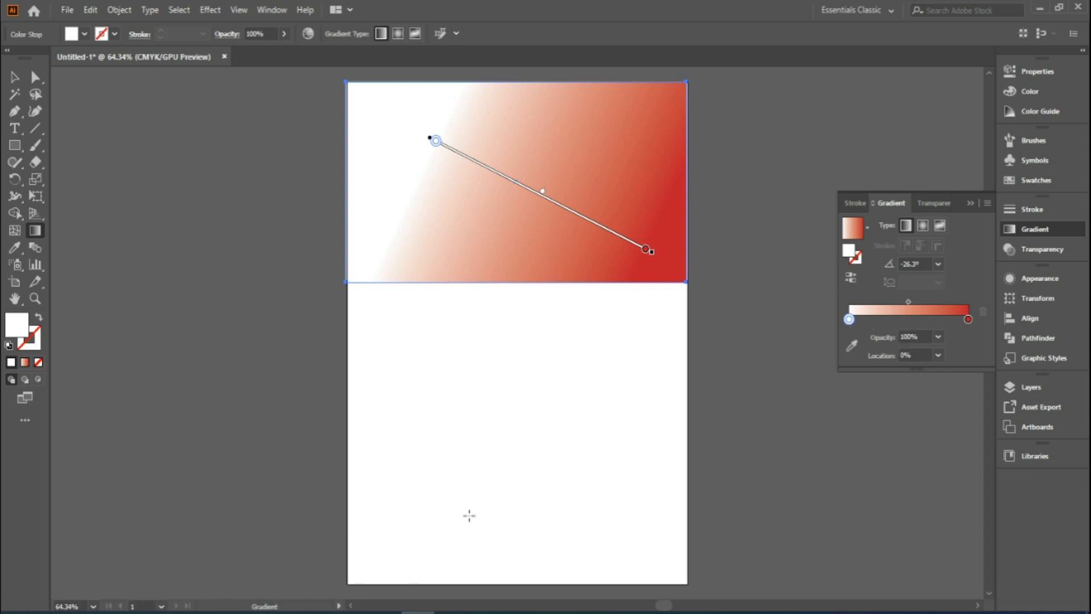
key("v")
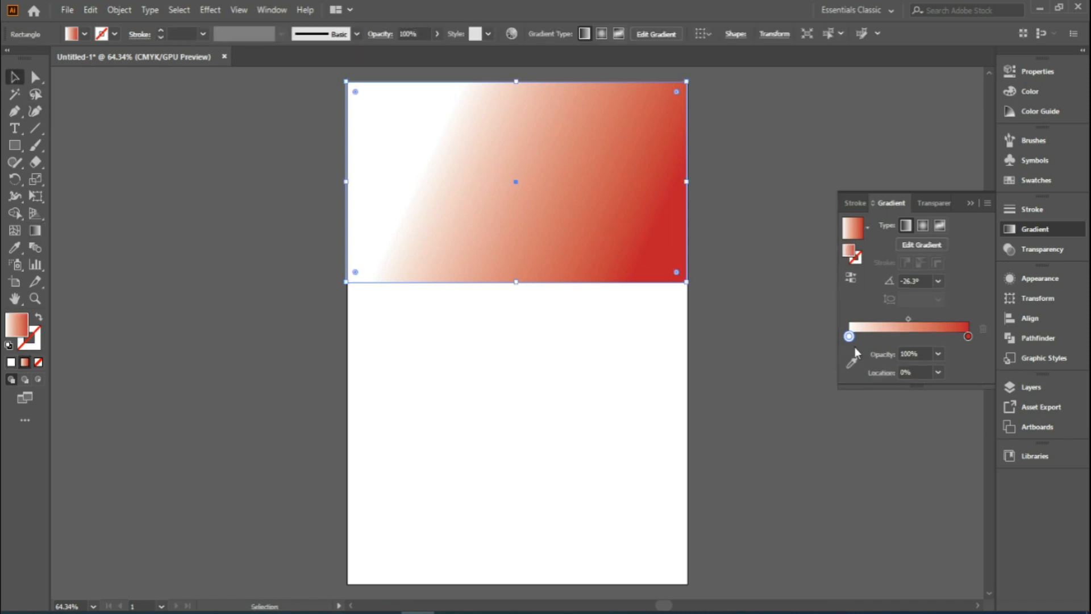
double_click(849, 336)
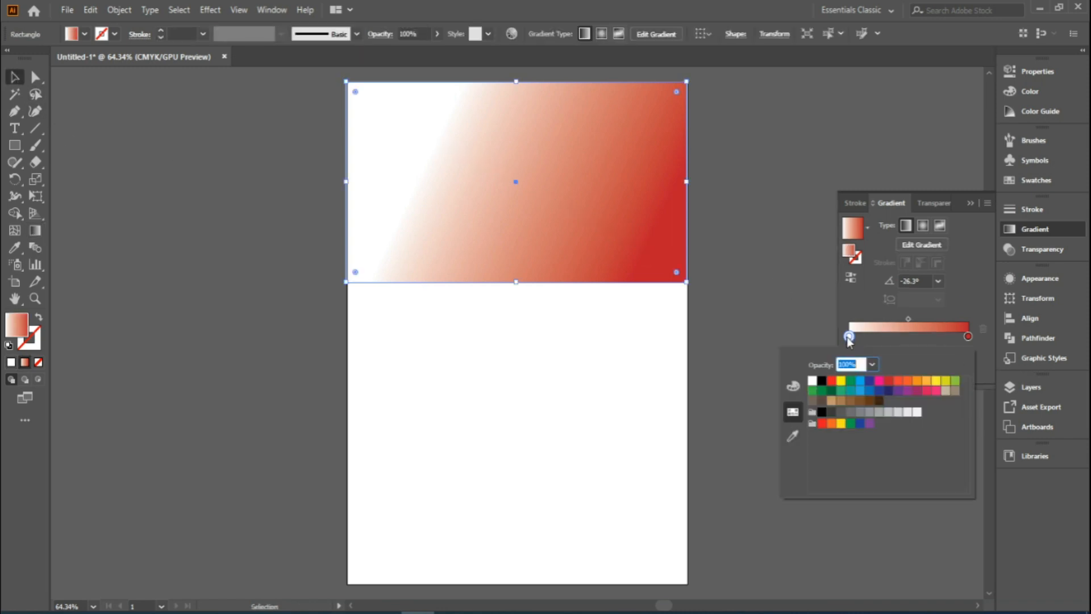
left_click(907, 381)
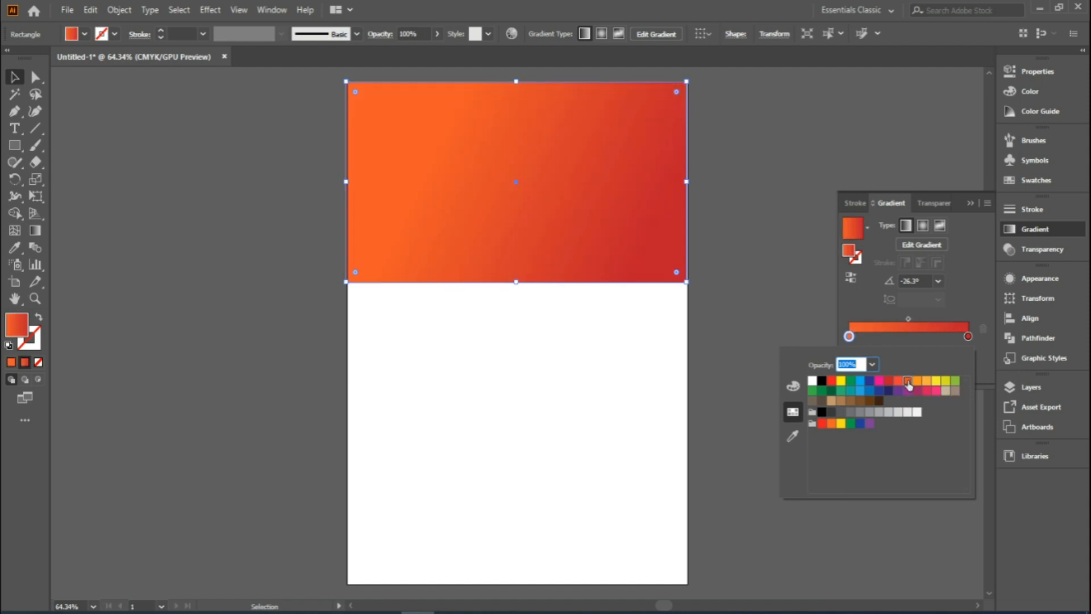
left_click(912, 339)
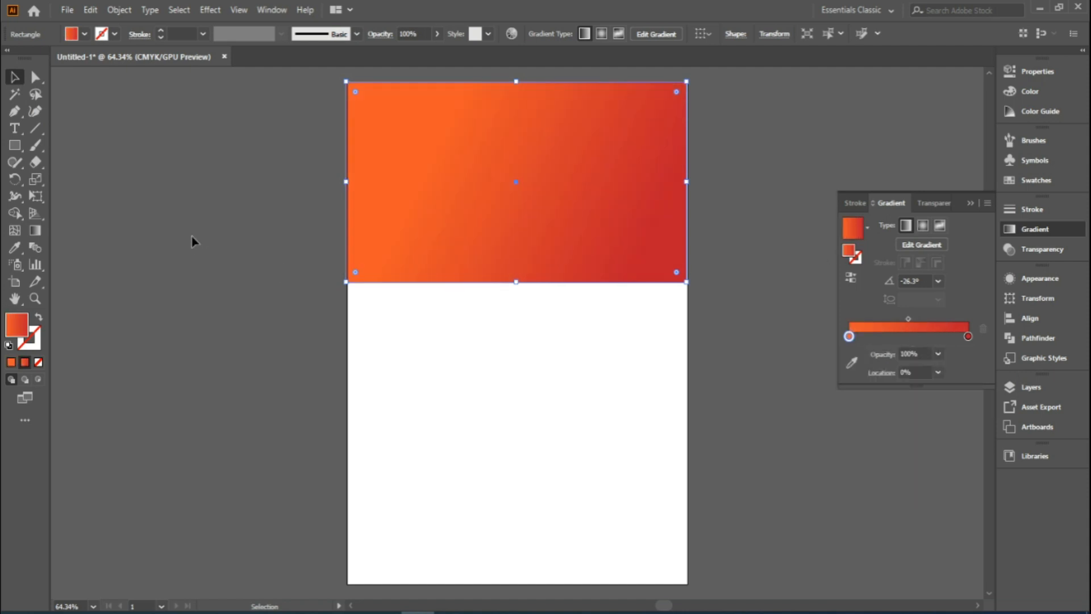
Move the orange stop slightly inward along the gradient line and the red stop to a location of about 71.34%.
left_click(37, 230)
left_click_drag(436, 142, 472, 160)
left_click_drag(646, 251, 584, 218)
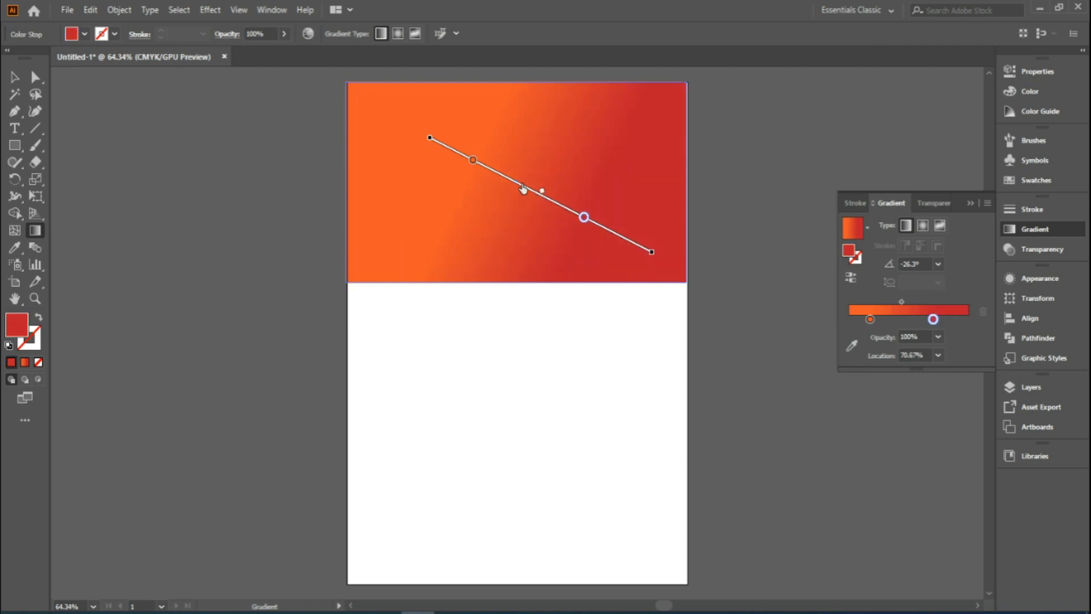
left_click_drag(470, 165, 461, 155)
left_click_drag(584, 219, 519, 186)
left_click_drag(569, 214, 586, 224)
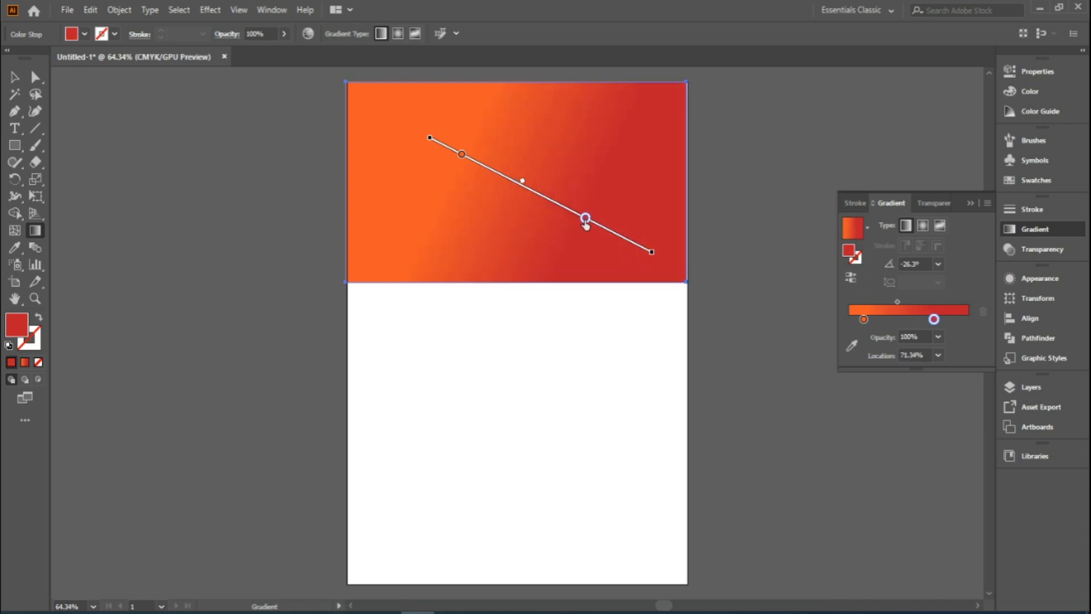
Try several gradient directions across the rectangle, ending with one from upper right to lower left at about -157.5°.
left_click_drag(577, 139, 418, 250)
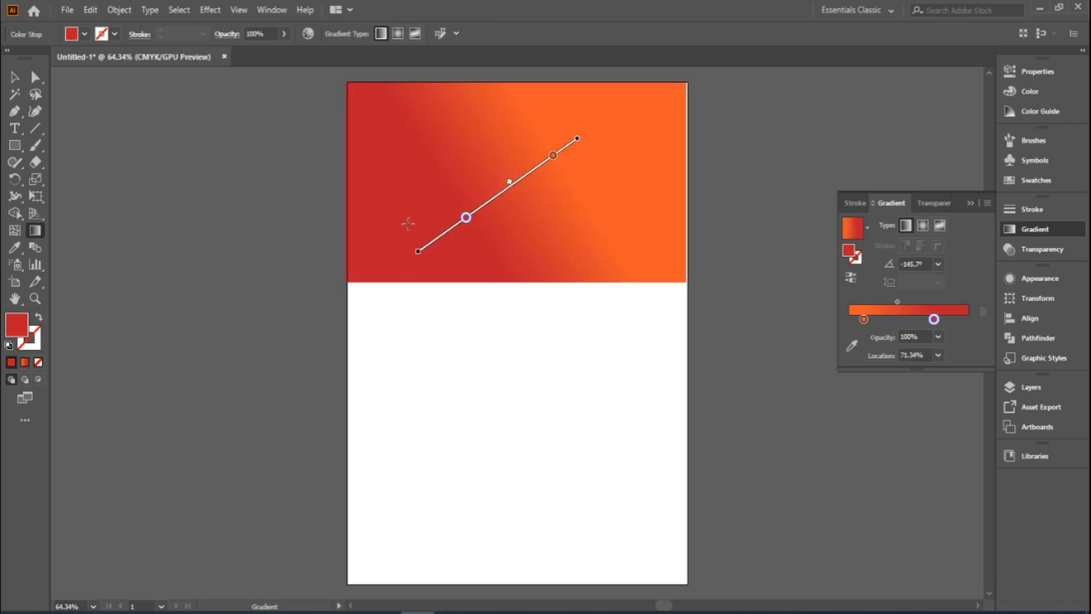
left_click_drag(415, 101, 634, 276)
left_click_drag(521, 273, 511, 116)
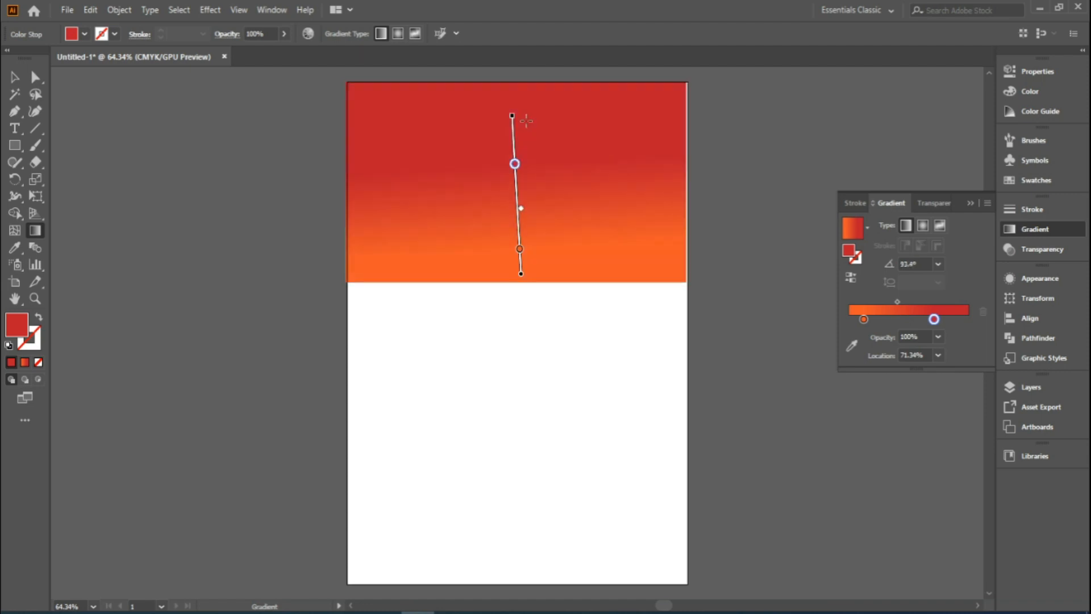
left_click_drag(627, 241, 341, 241)
left_click_drag(470, 242, 581, 240)
left_click_drag(498, 108, 513, 257)
mouse_move(637, 130)
left_mouse_down()
mouse_move(568, 187)
mouse_move(377, 267)
mouse_move(362, 248)
left_mouse_up()
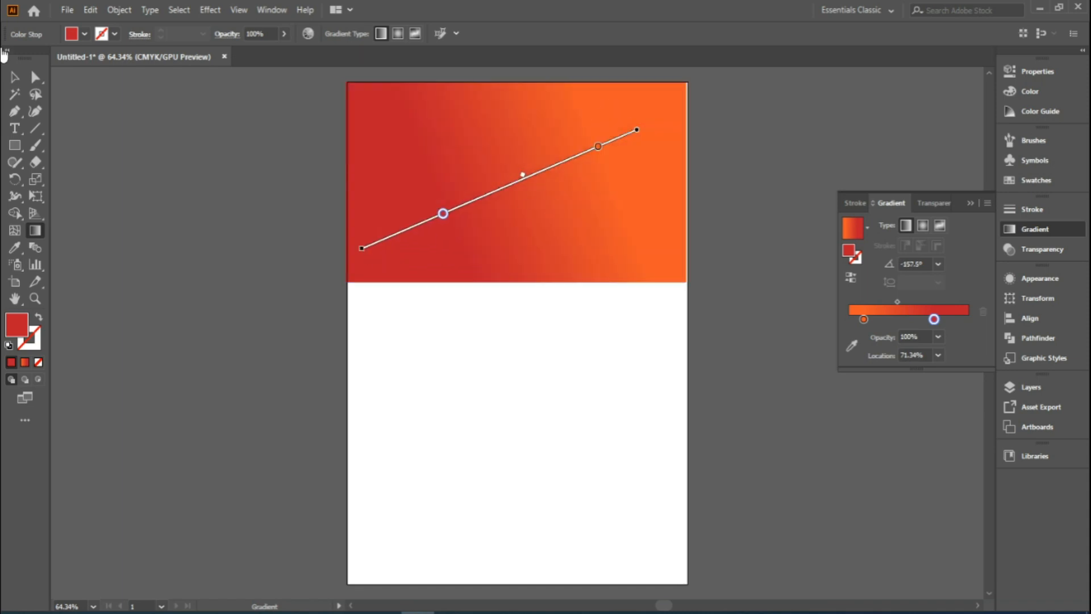
Stretch the rectangle's right edge slightly to meet the artboard edge, and deselect it.
left_click(15, 78)
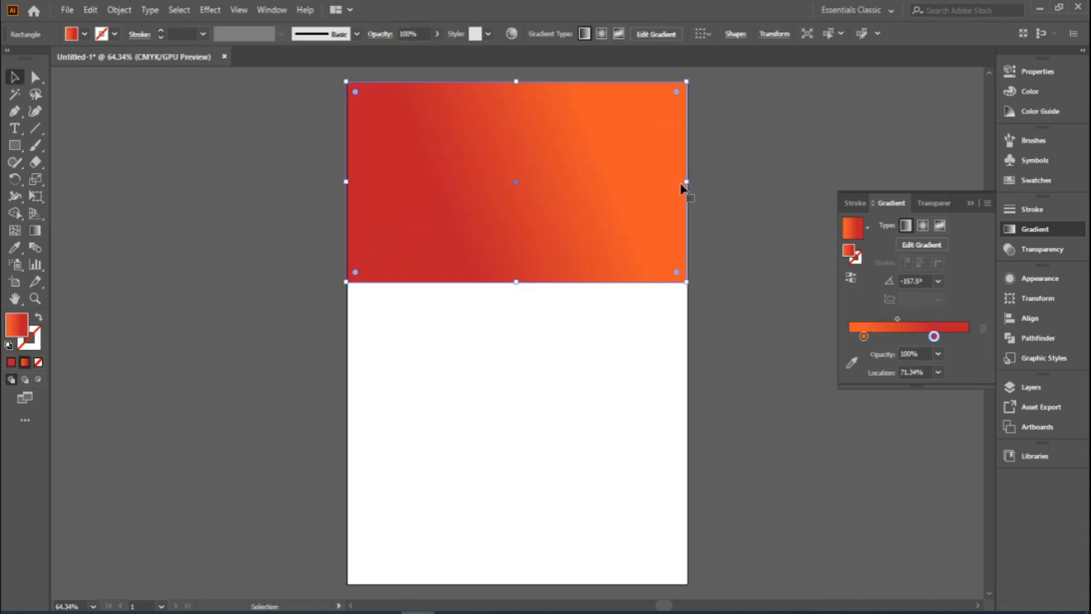
left_click_drag(687, 183, 689, 182)
left_click(195, 213)
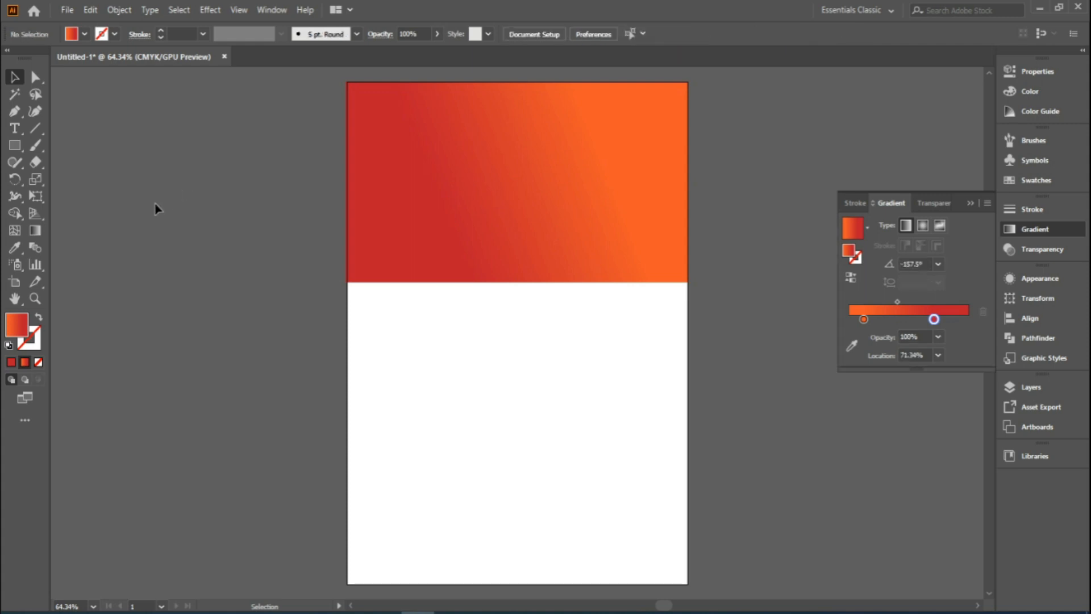
Start a new flare near the gradient rectangle's upper-left corner with the Flare tool and open its options.
left_click(13, 148)
left_click_drag(12, 147, 67, 230)
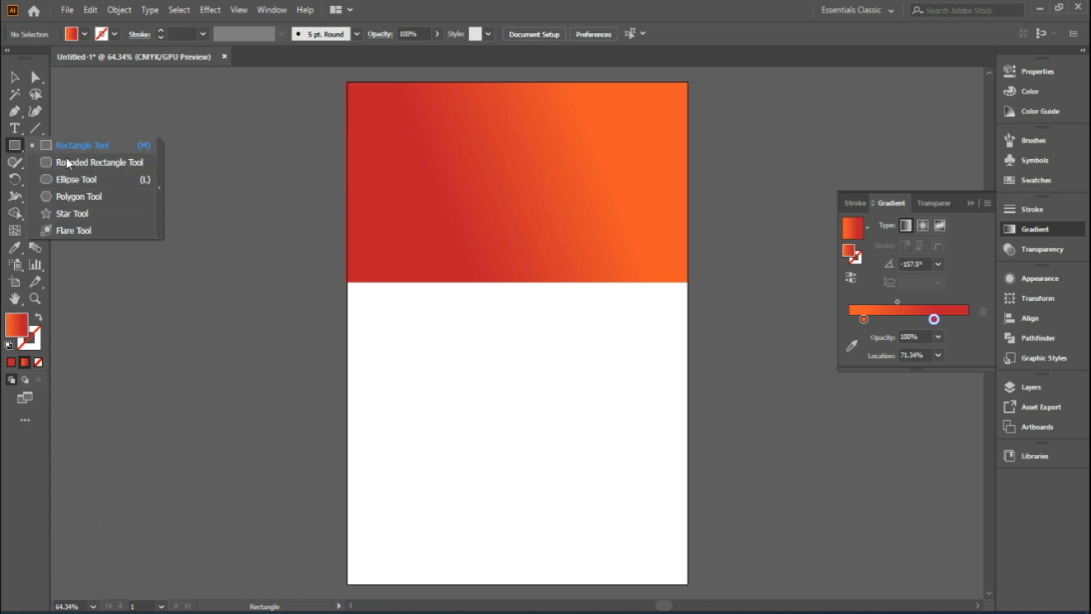
left_click(64, 230)
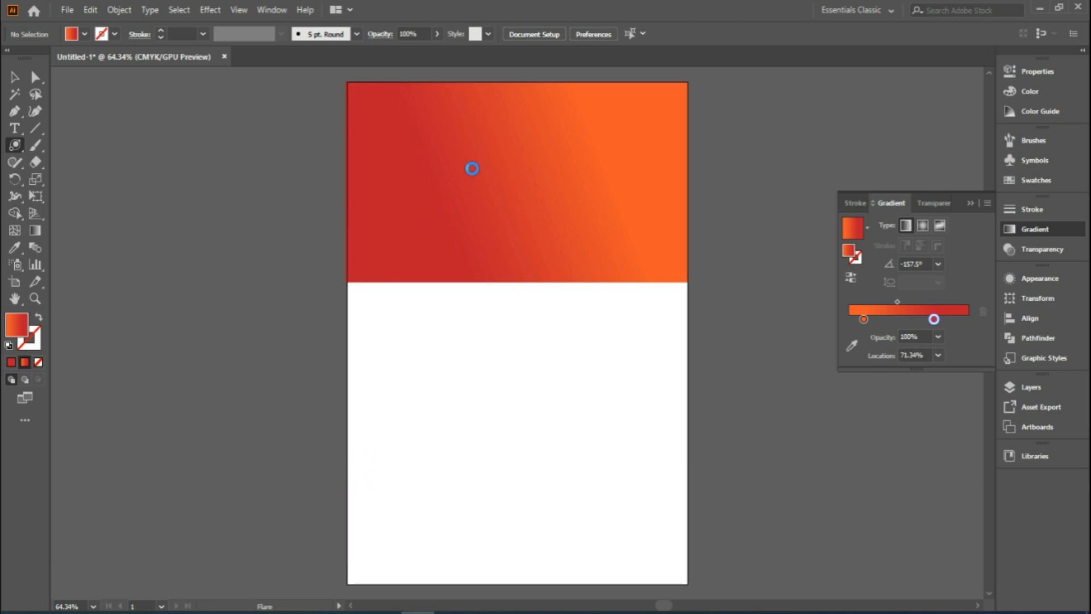
left_click_drag(472, 169, 457, 156)
key("Return")
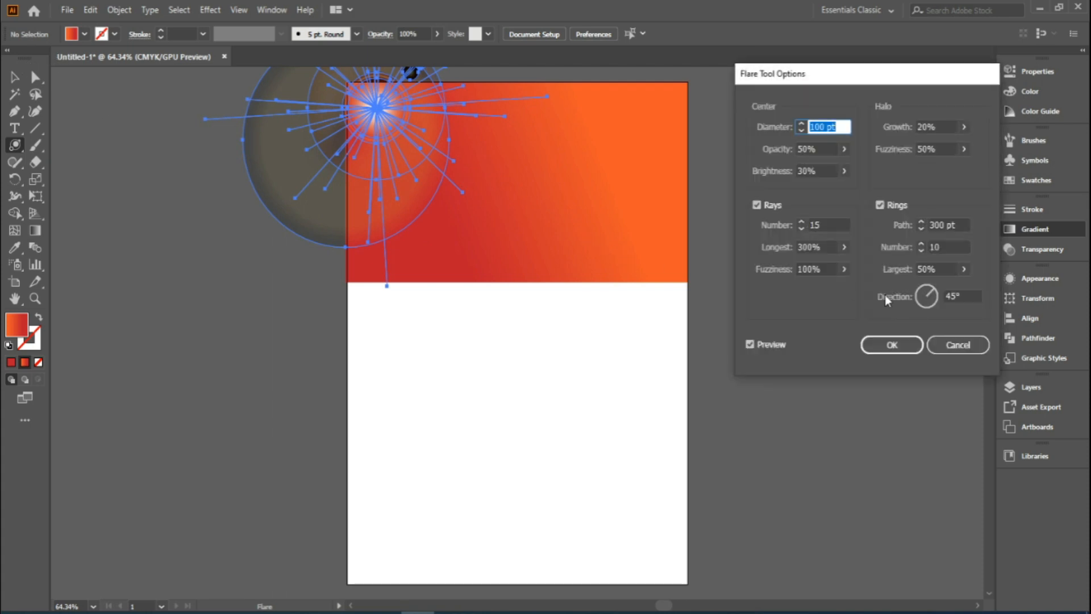
Set the flare's number of rings to 8 and create the flare.
left_click(843, 151)
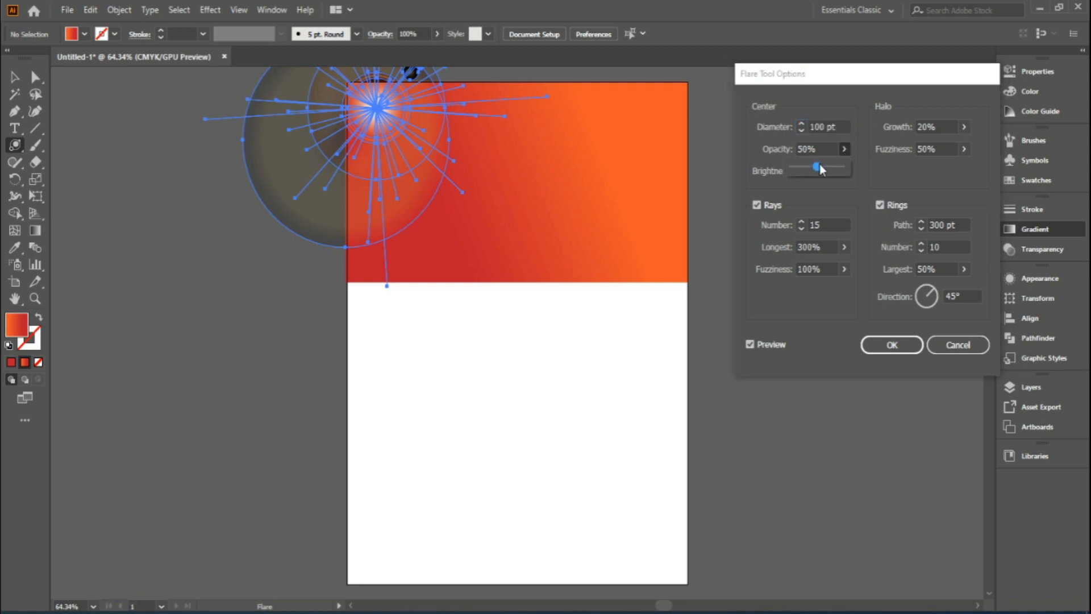
left_click(839, 178)
left_click(844, 173)
left_click(882, 189)
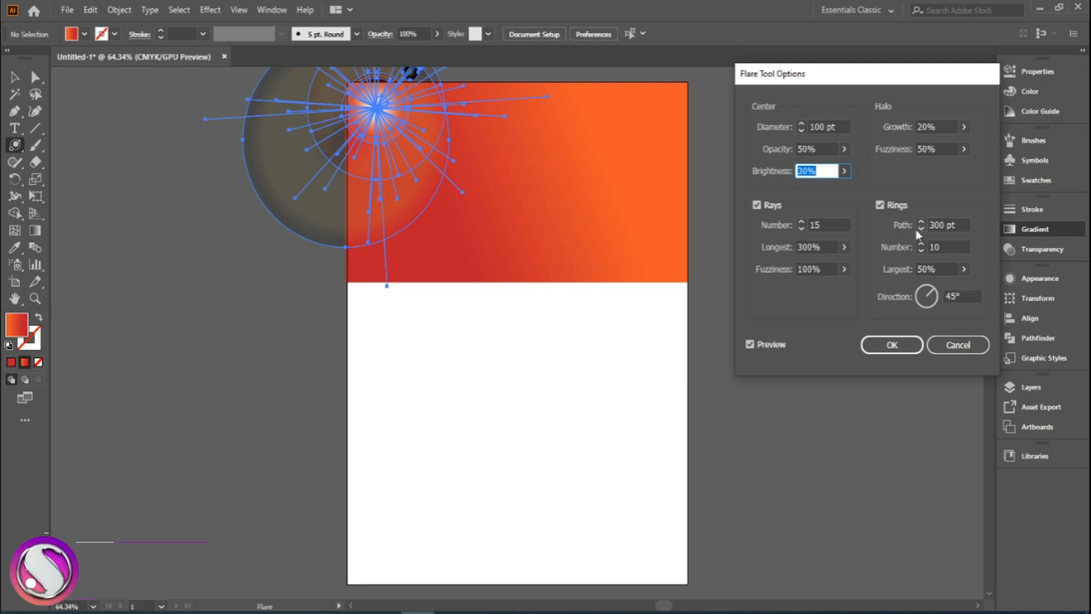
left_click(920, 252)
left_click(921, 252)
left_click(921, 251)
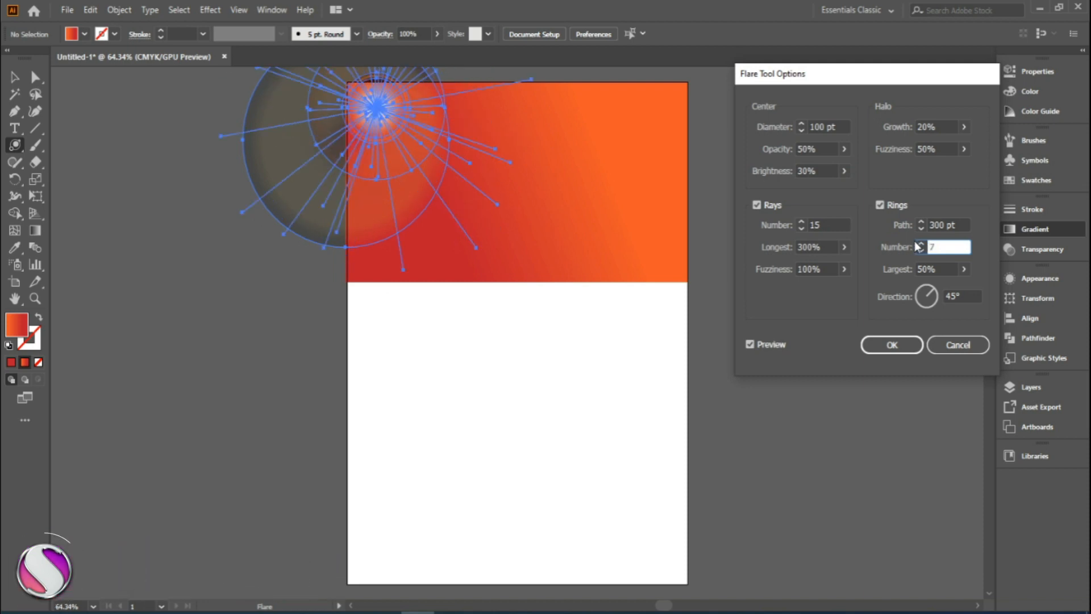
left_click(920, 244)
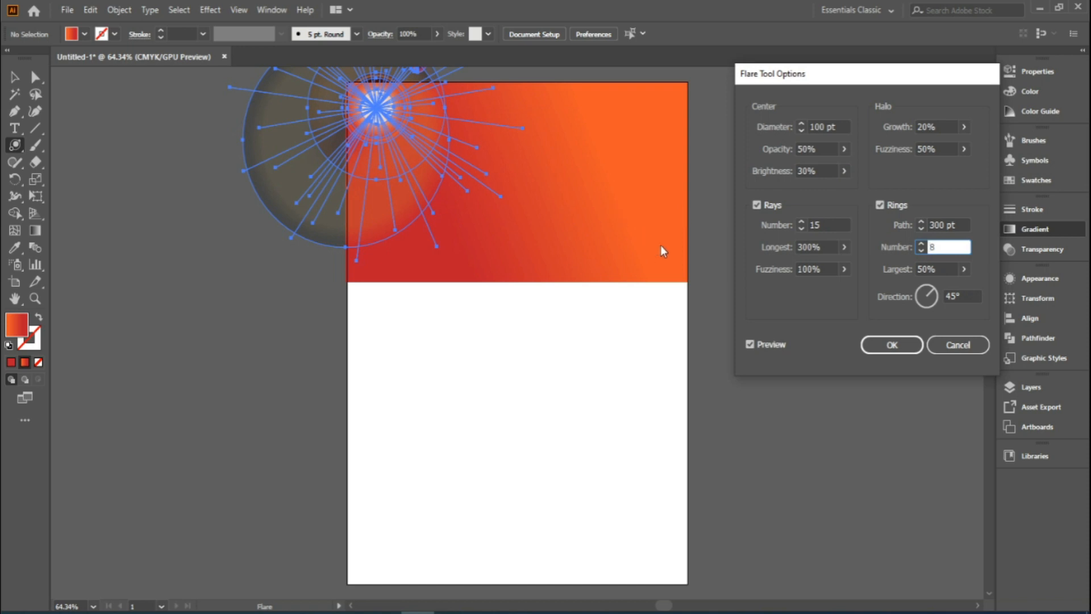
left_click(892, 344)
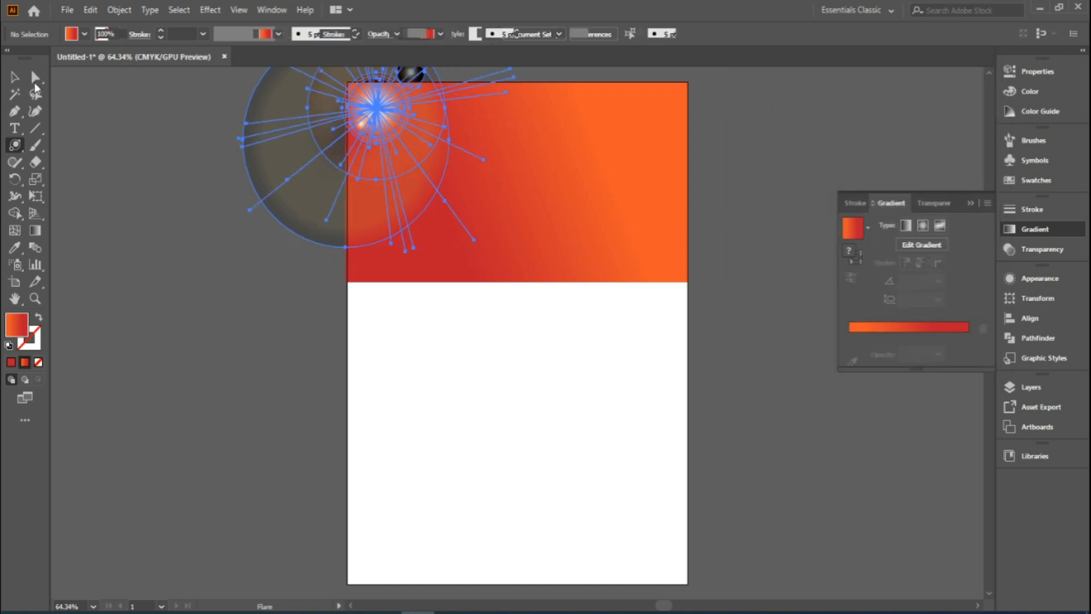
Move the flare onto the right half of the gradient rectangle, scale it down to about 4.58 in wide, and deselect it.
left_click(15, 79)
left_click_drag(354, 136, 490, 221)
left_click_drag(545, 171, 546, 235)
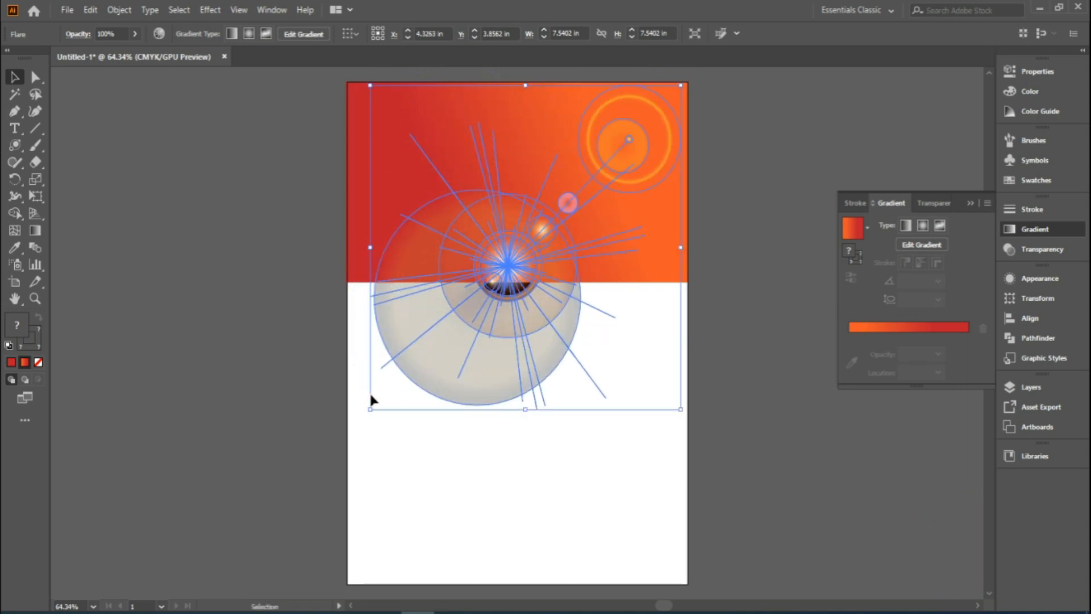
left_click_drag(367, 412, 494, 311)
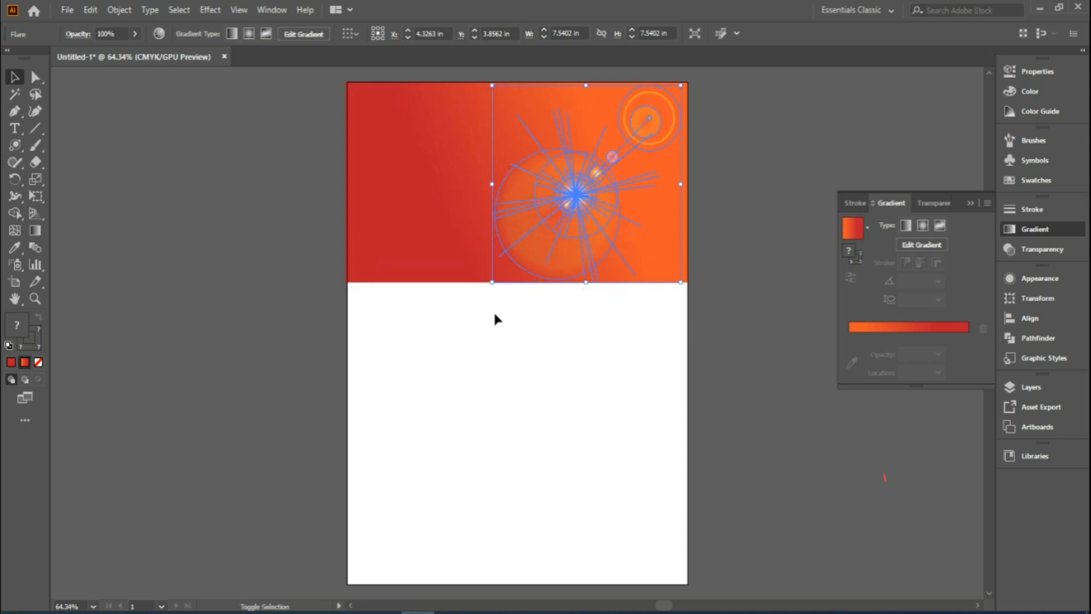
key("ctrl+shift+a")
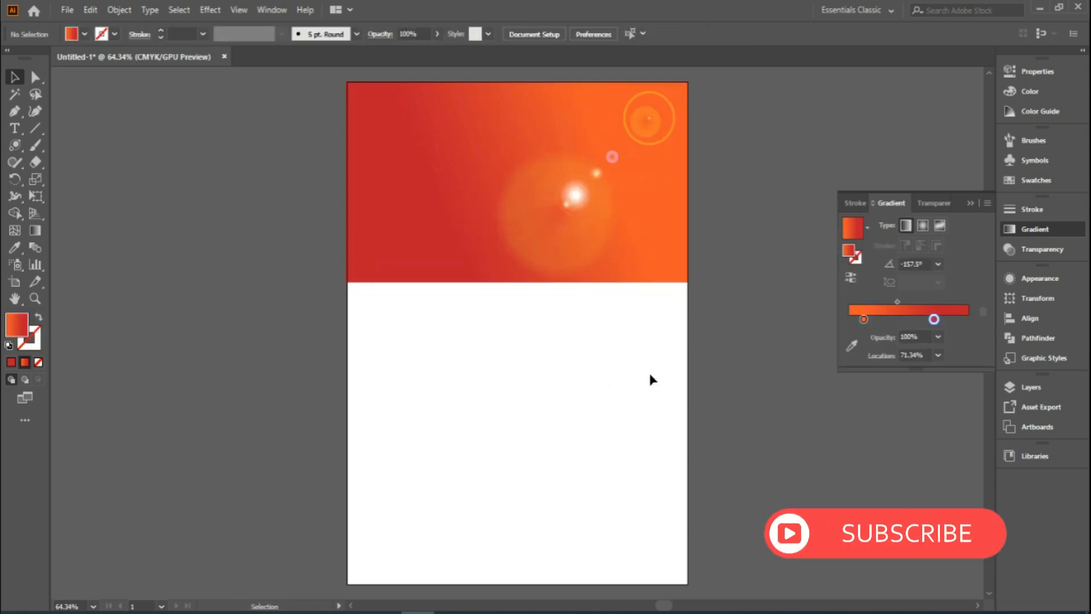
Duplicate the flare from the gradient rectangle and position the copy in the middle of the white area below.
left_click(582, 199)
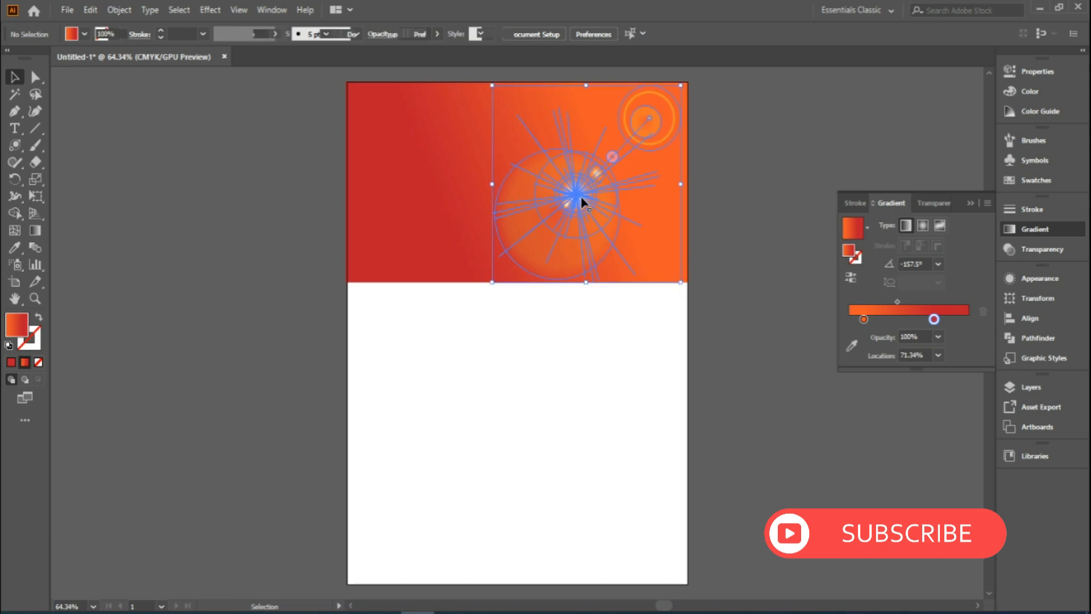
left_click_drag(581, 196, 508, 409)
left_click(312, 321)
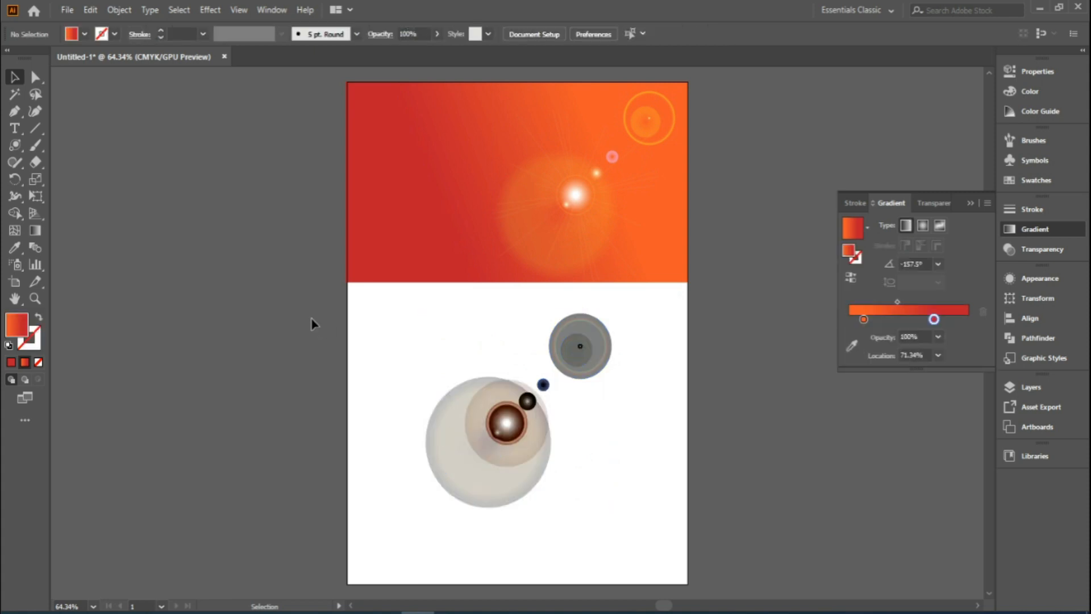
left_click(502, 437)
left_click_drag(436, 414, 395, 382)
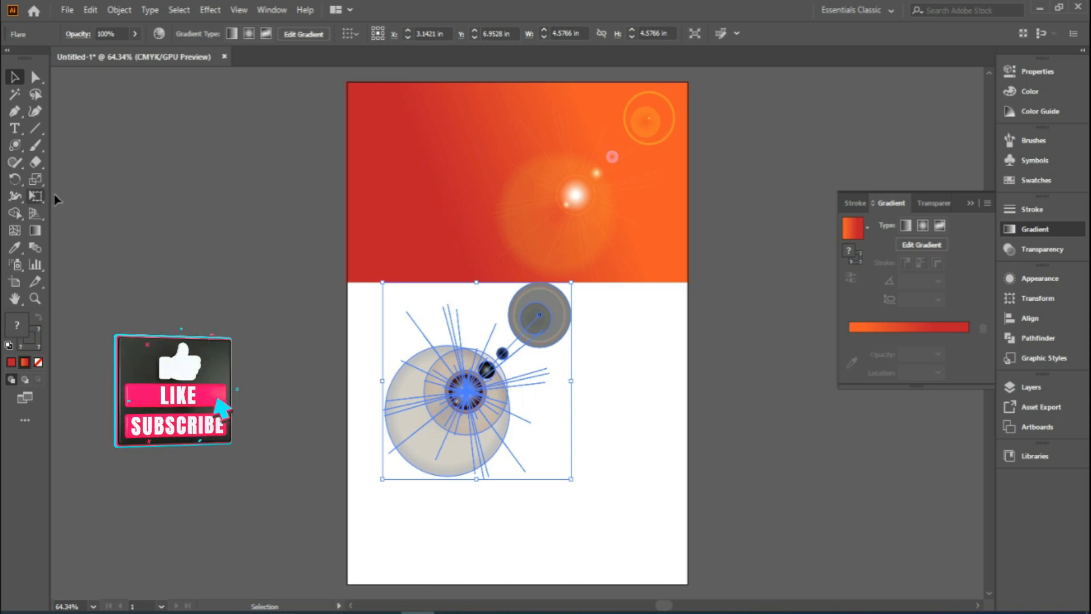
left_click_drag(424, 417, 433, 439)
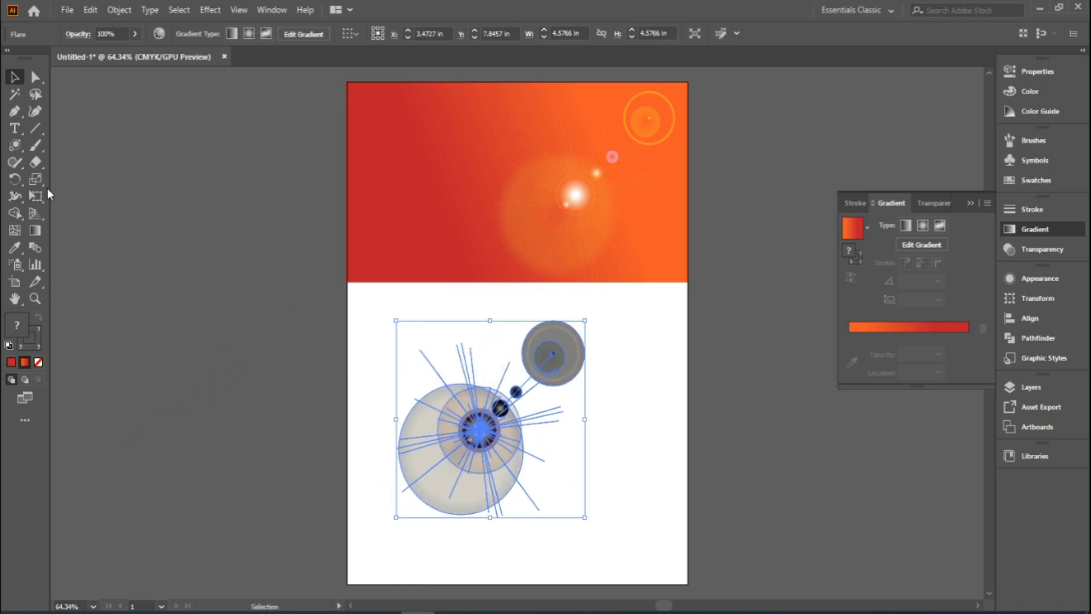
Create a copy of the lower flare rotated 30° about a point to its right in the white area.
left_click(16, 179)
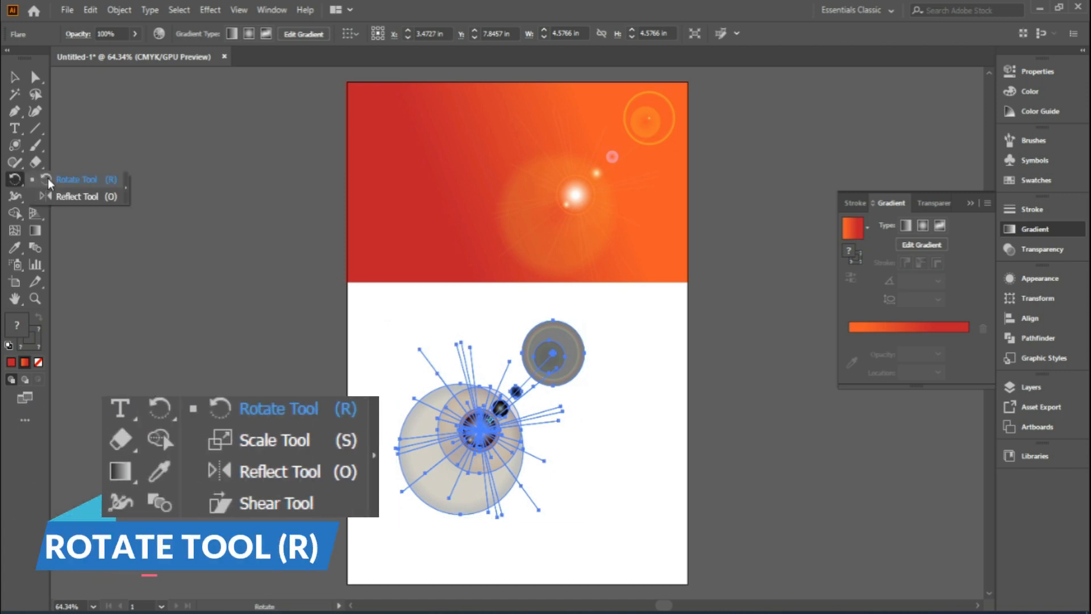
left_click(48, 178)
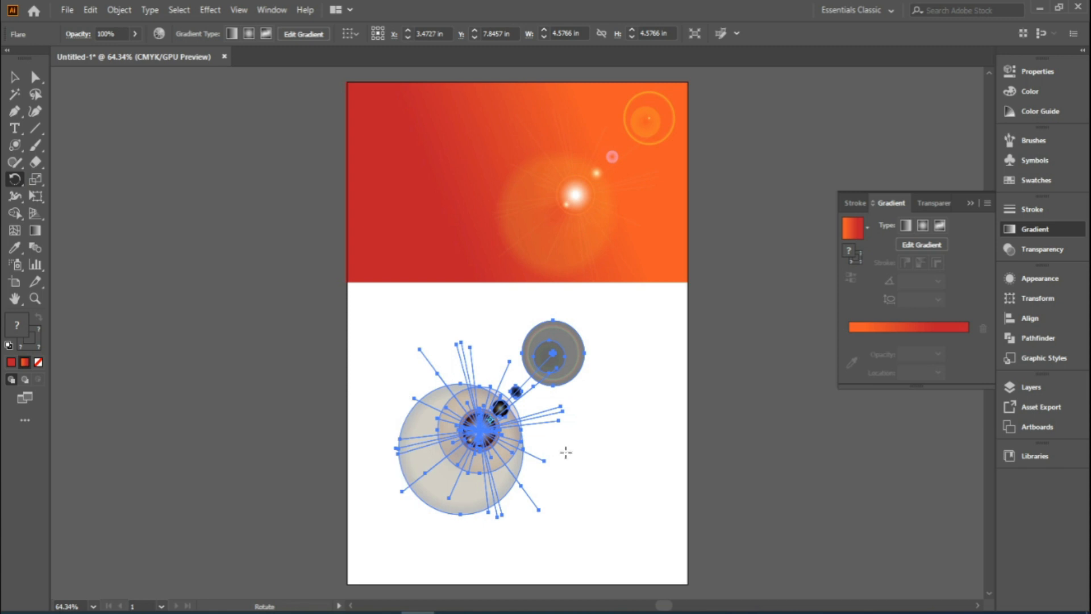
left_click(596, 479, "alt")
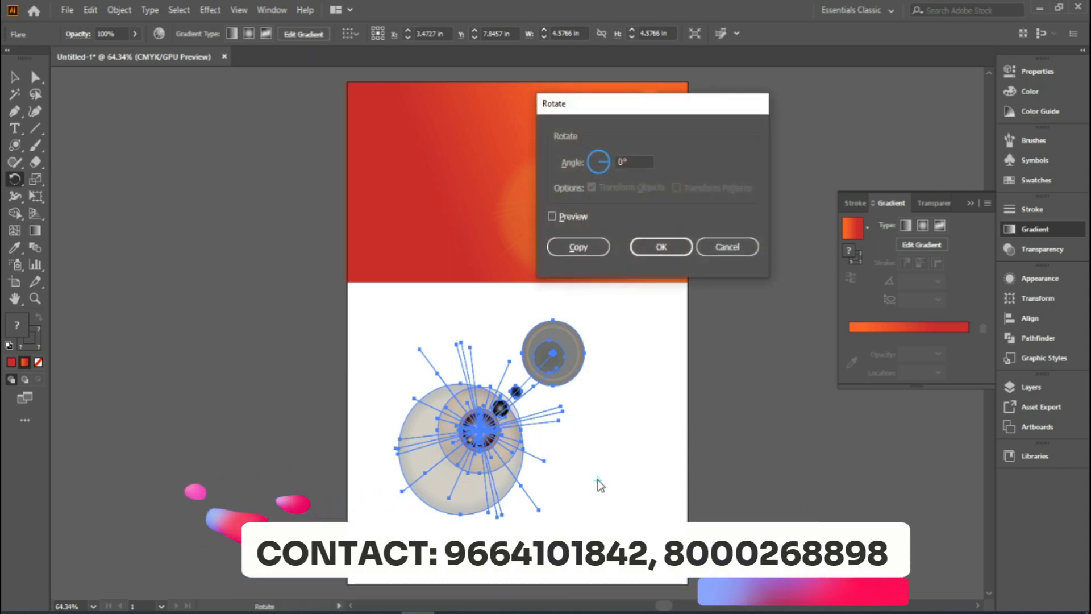
left_click(552, 216)
left_click(639, 161)
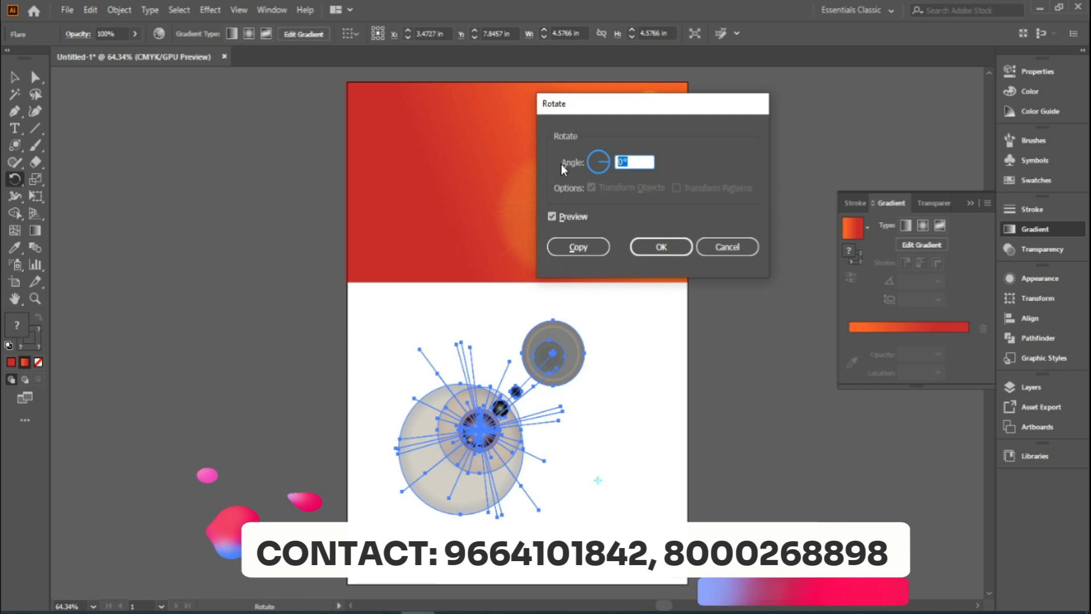
type("25")
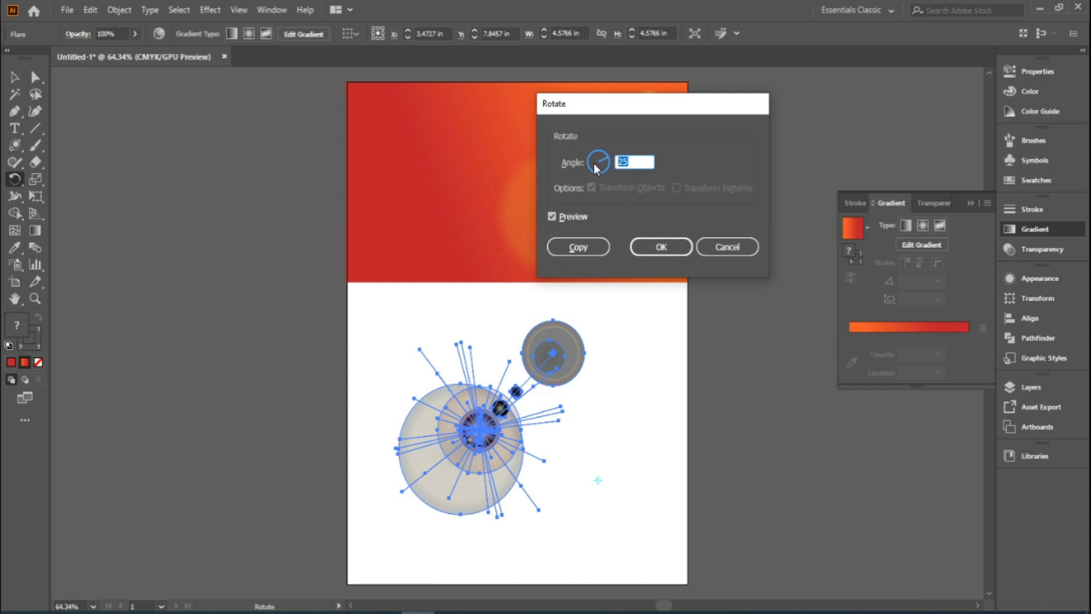
left_click_drag(632, 163, 591, 170)
type("15")
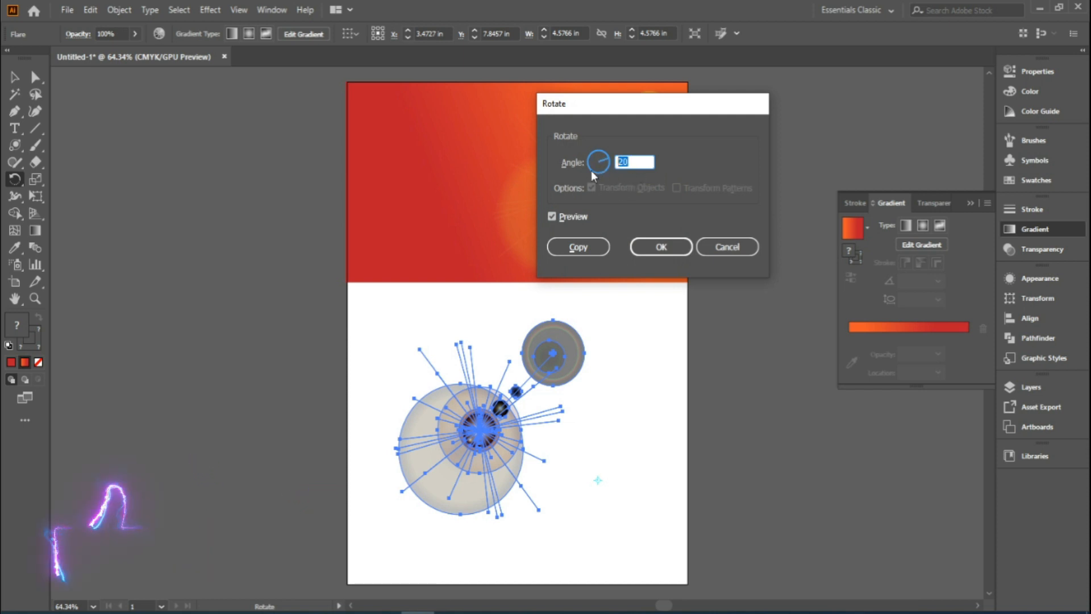
type("30")
left_click(579, 247)
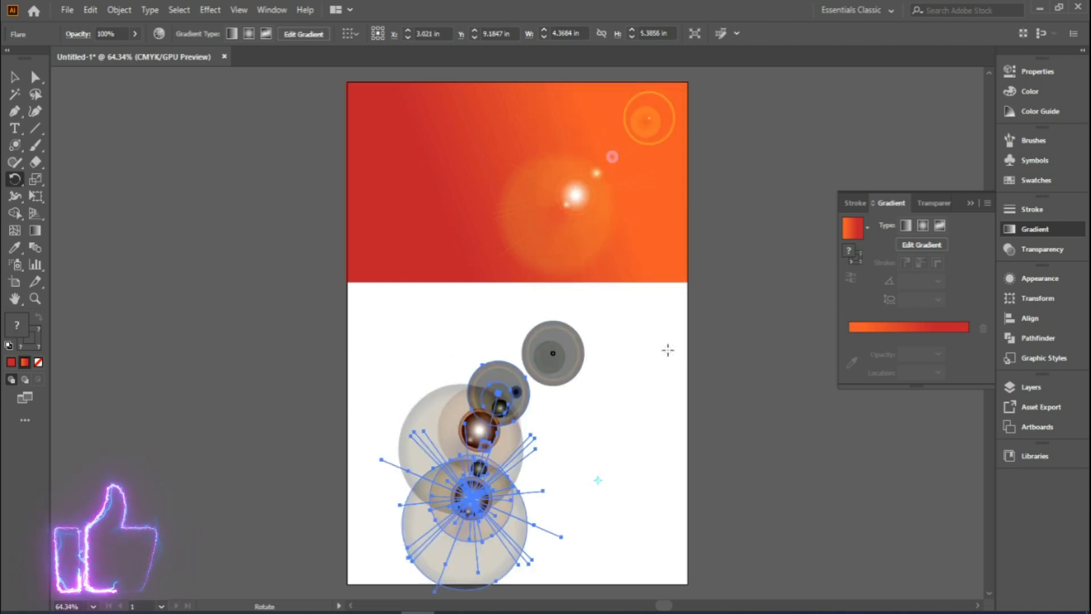
Repeat the rotated copy ten times so that twelve flares form a closed ring.
key("v")
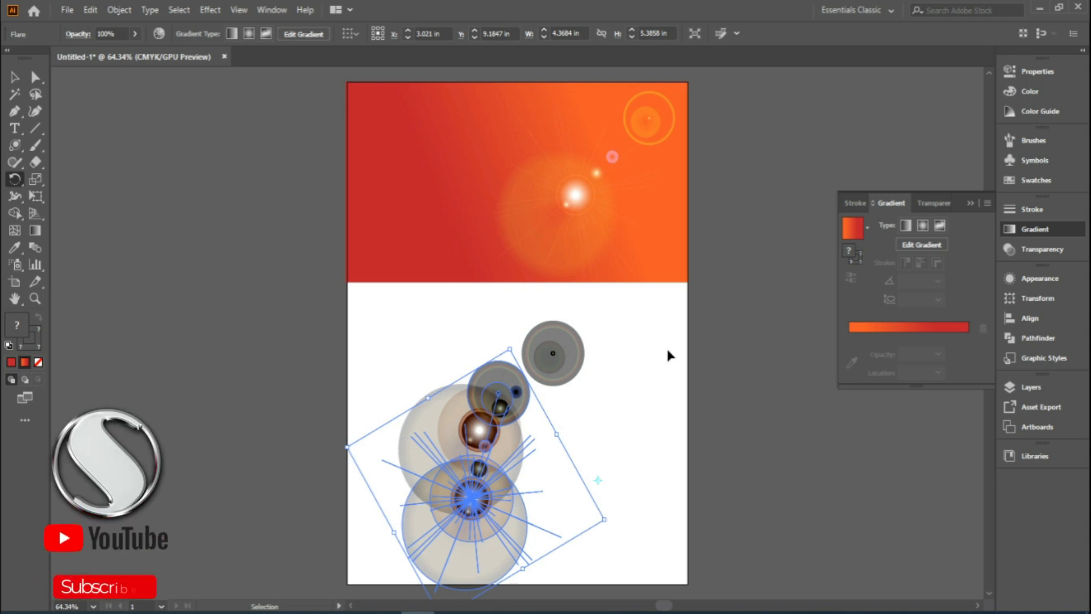
key("ctrl+d")
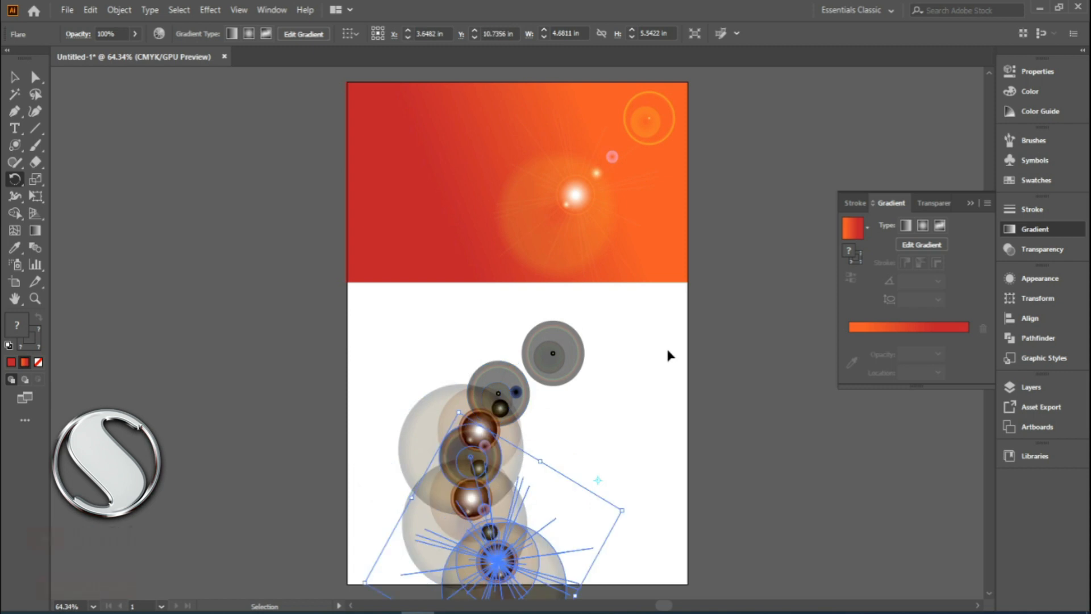
key("ctrl+d")
key("ctrl+d")
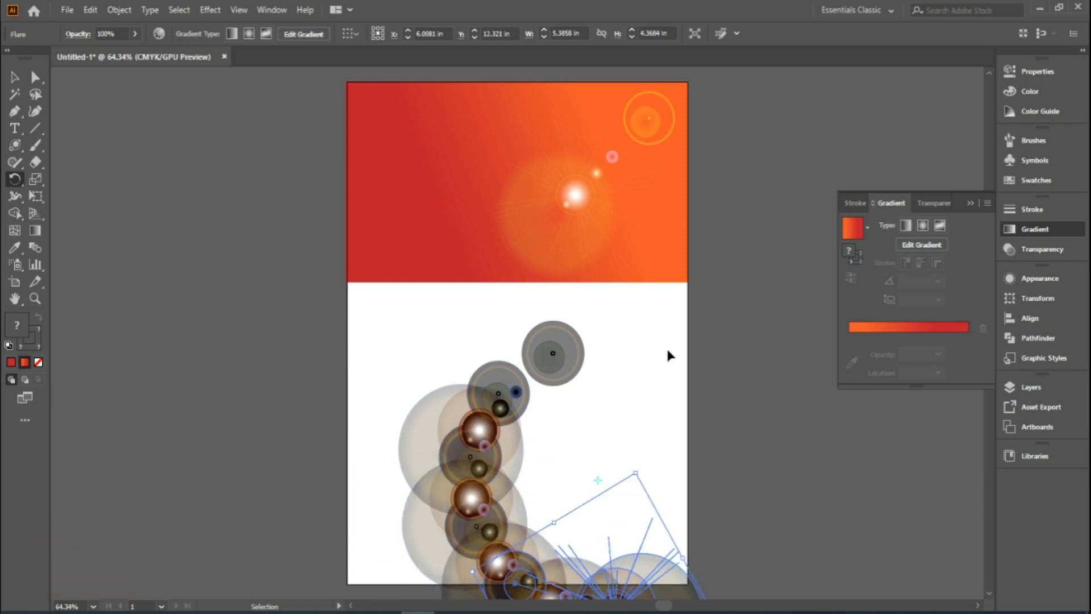
key("ctrl+d")
key("ctrl+d")
key("ctrl+d")
key("ctrl+d")
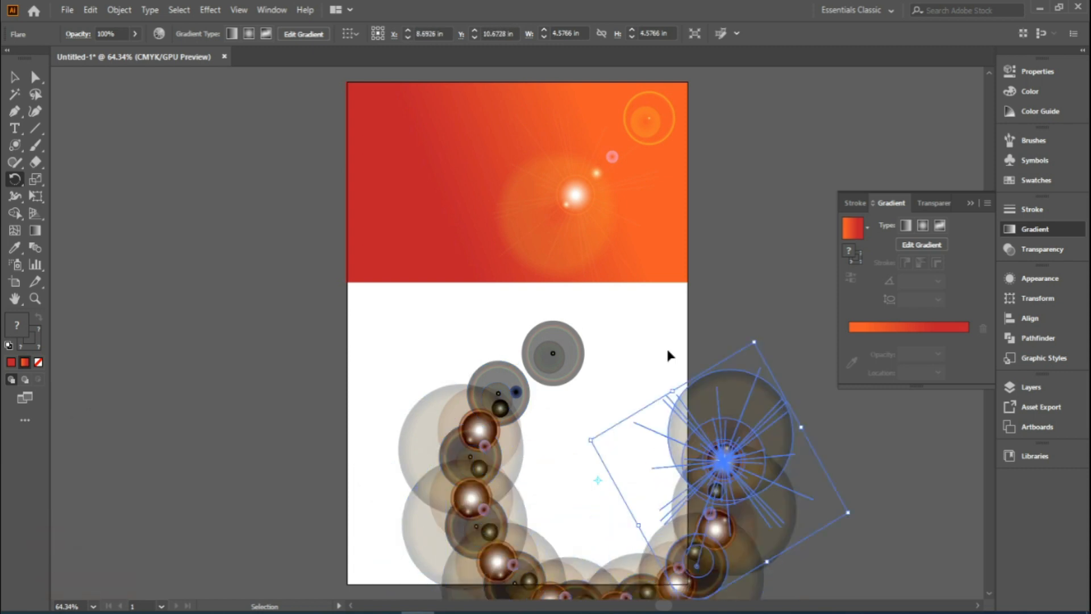
key("ctrl+d")
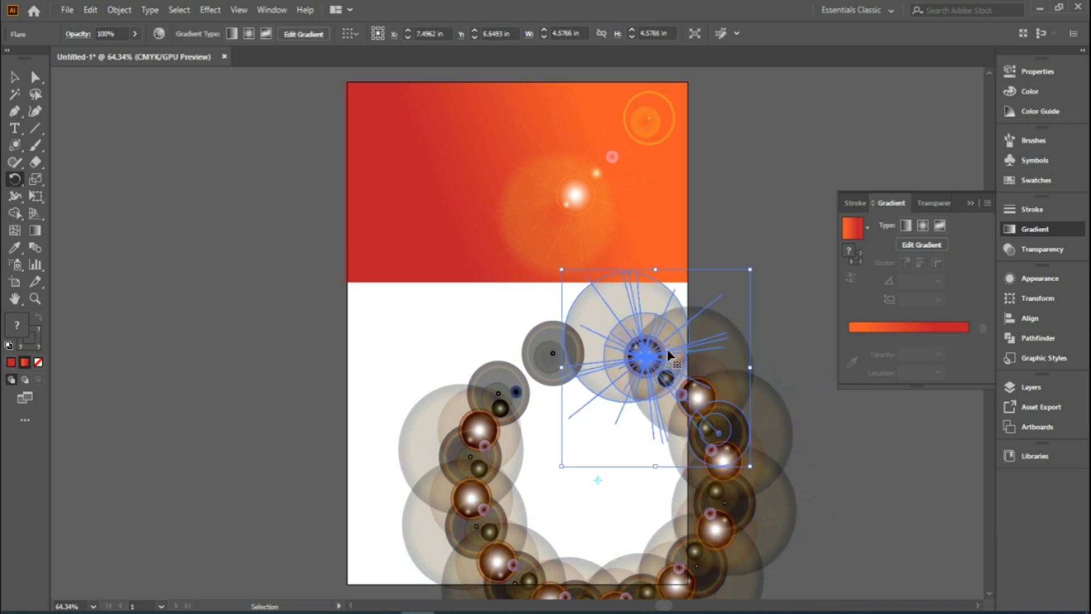
key("ctrl+d")
key("ctrl+d")
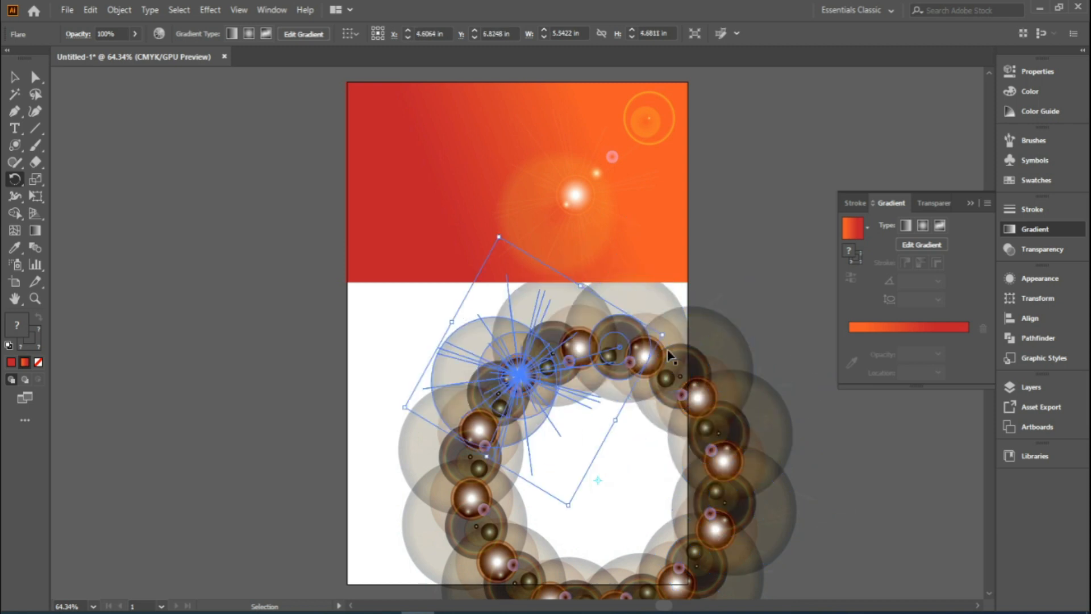
Group all the flares of the ring and scale the group down proportionally about its centre to about 4.2 in wide.
key("r")
key("v")
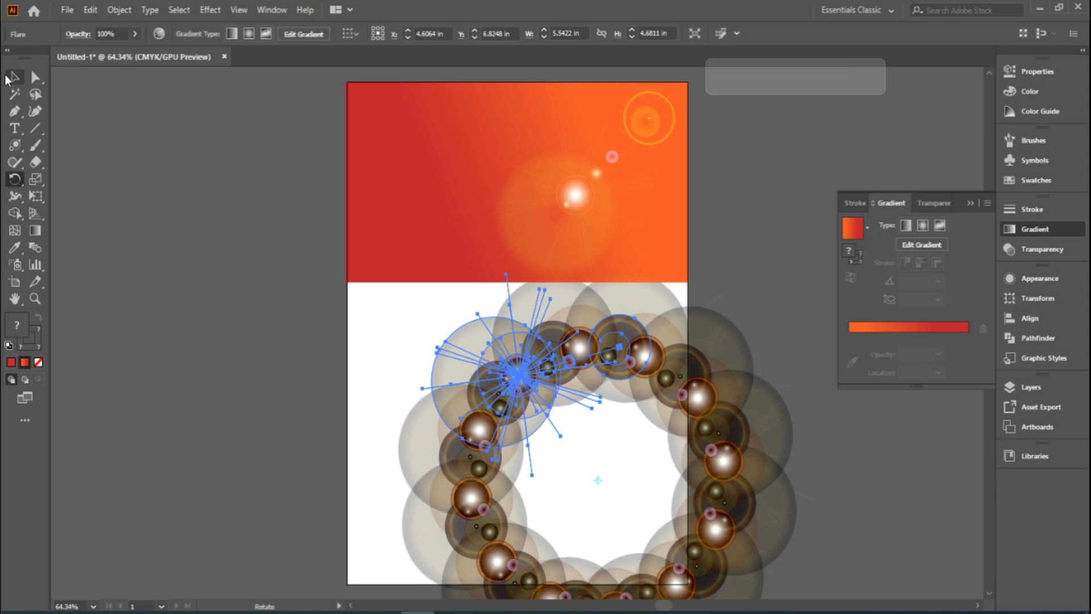
scroll(812, 548, "down", 3)
left_click_drag(845, 556, 345, 172)
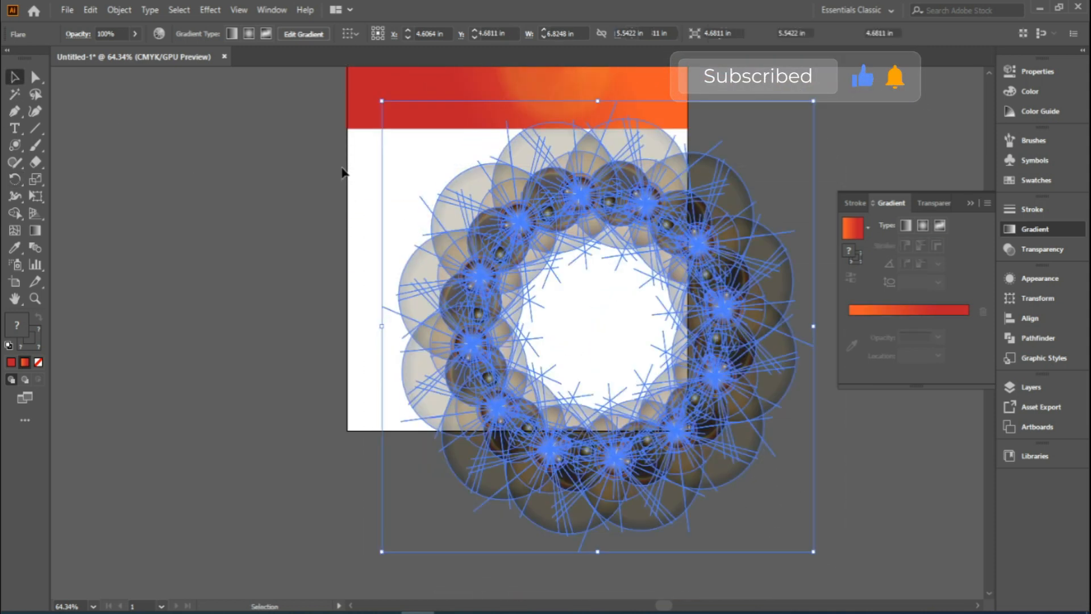
key("a")
key("ctrl+g")
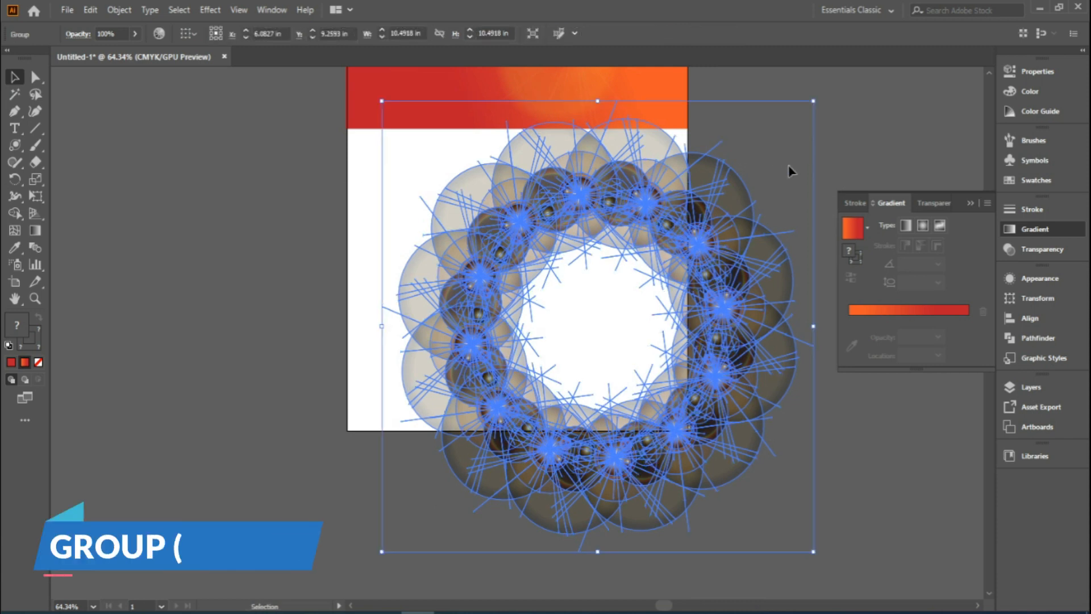
left_click_drag(813, 103, 702, 211)
Try the flare ring over the gradient rectangle's upper-left corner, and move it back onto the white area below.
scroll(743, 463, "up", 5)
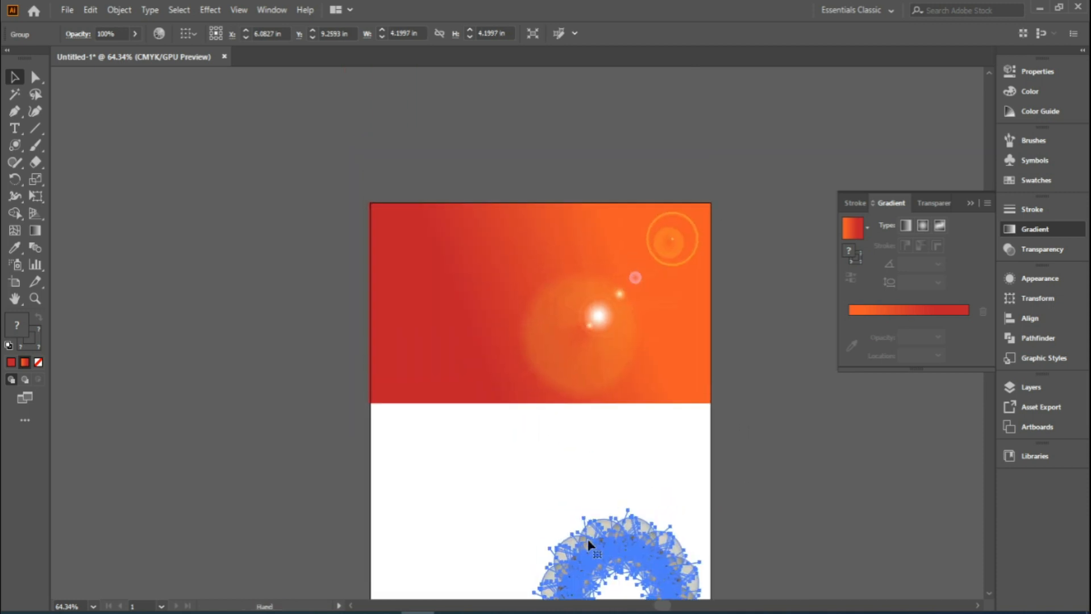
left_click_drag(587, 562, 347, 177)
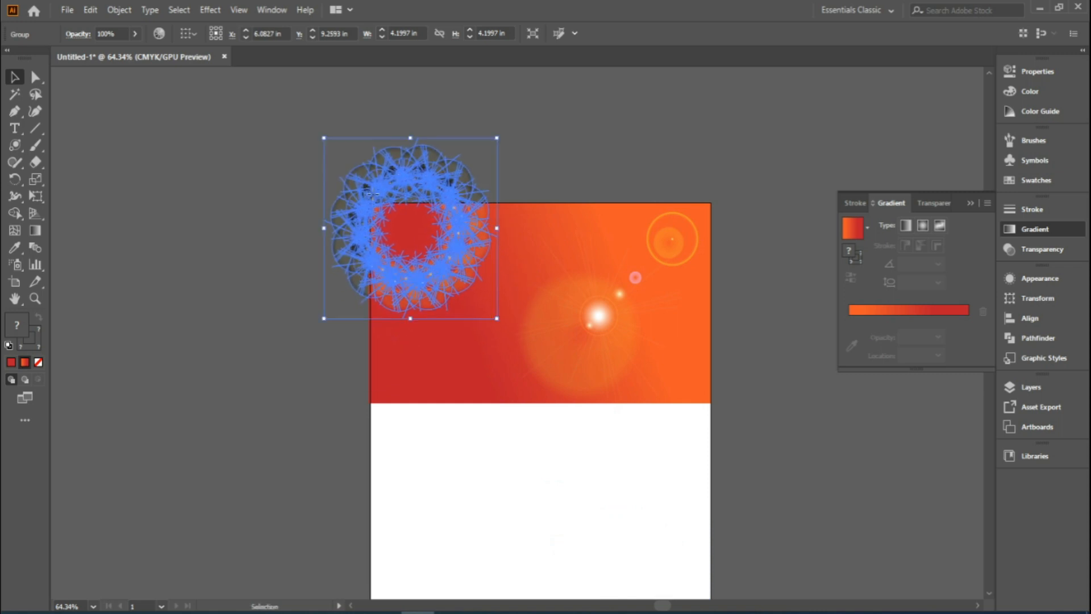
left_click(284, 342)
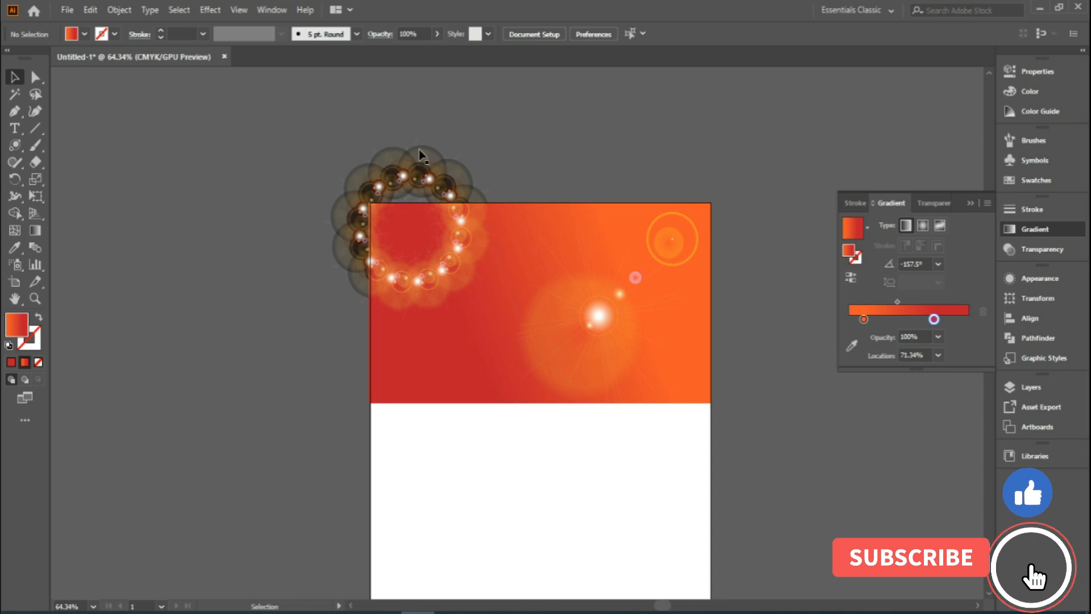
left_click_drag(421, 285, 523, 572)
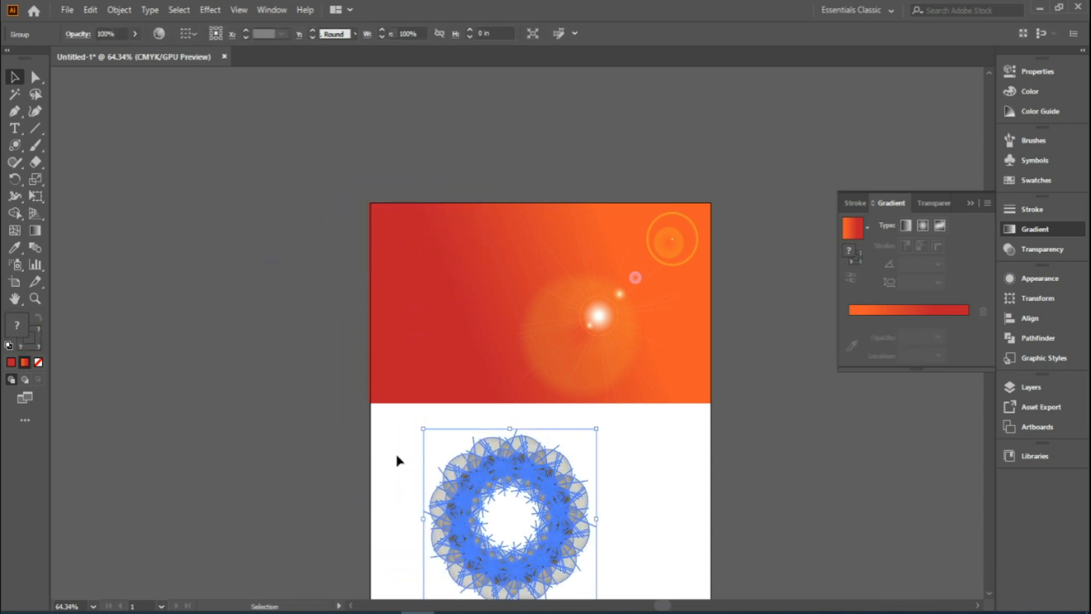
Move the flare ring onto the gradient rectangle's lower-left edge, leaving a copy of it over the rectangle's upper-left corner.
left_click(390, 457)
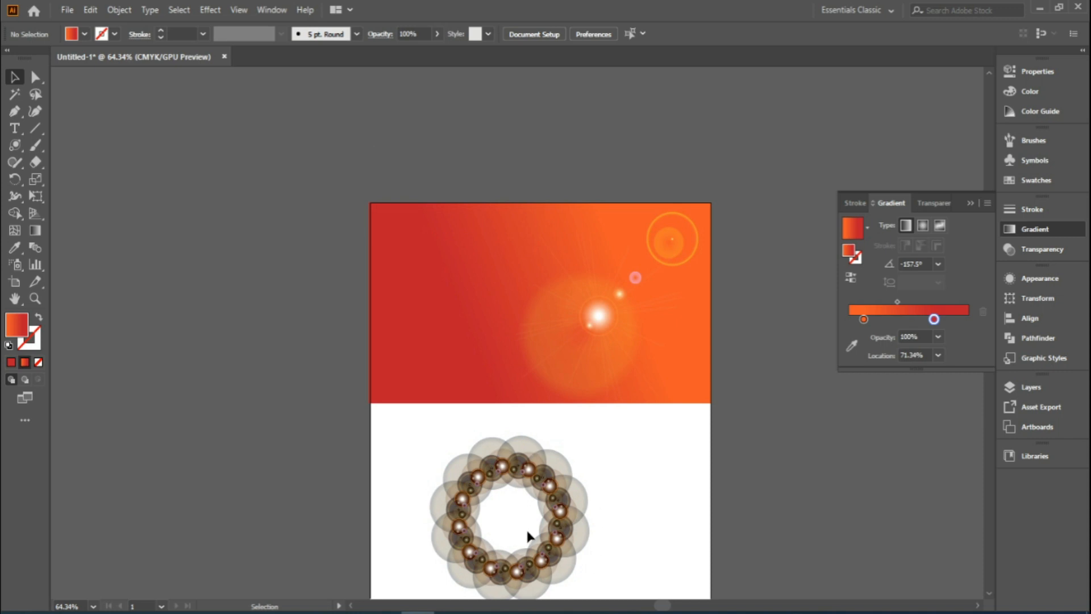
left_click_drag(557, 538, 500, 322)
key("ctrl+h")
left_click(525, 165)
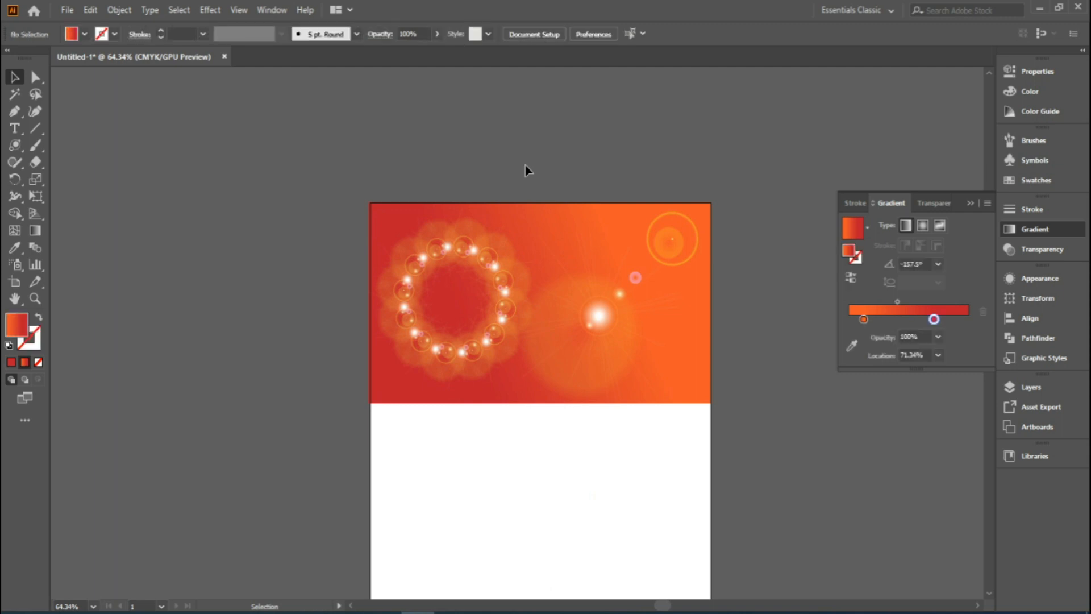
left_click_drag(498, 279, 445, 197)
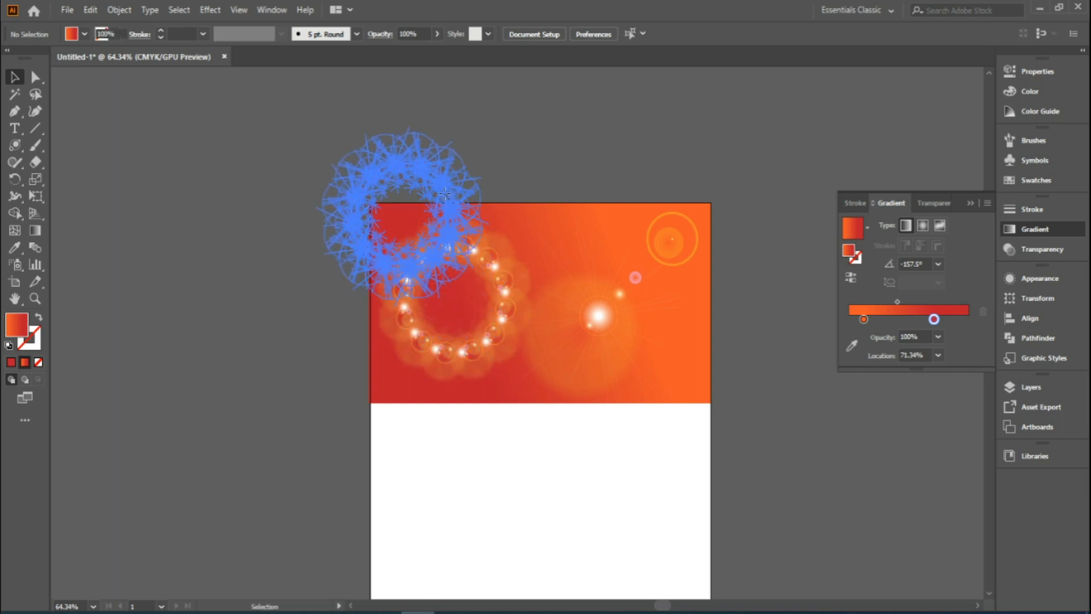
left_click_drag(434, 246, 450, 436)
Enlarge the single flare to about 6.3 in wide and 5.8 in high, overhanging the rectangle's upper-right corner and lower edge.
left_click(668, 271)
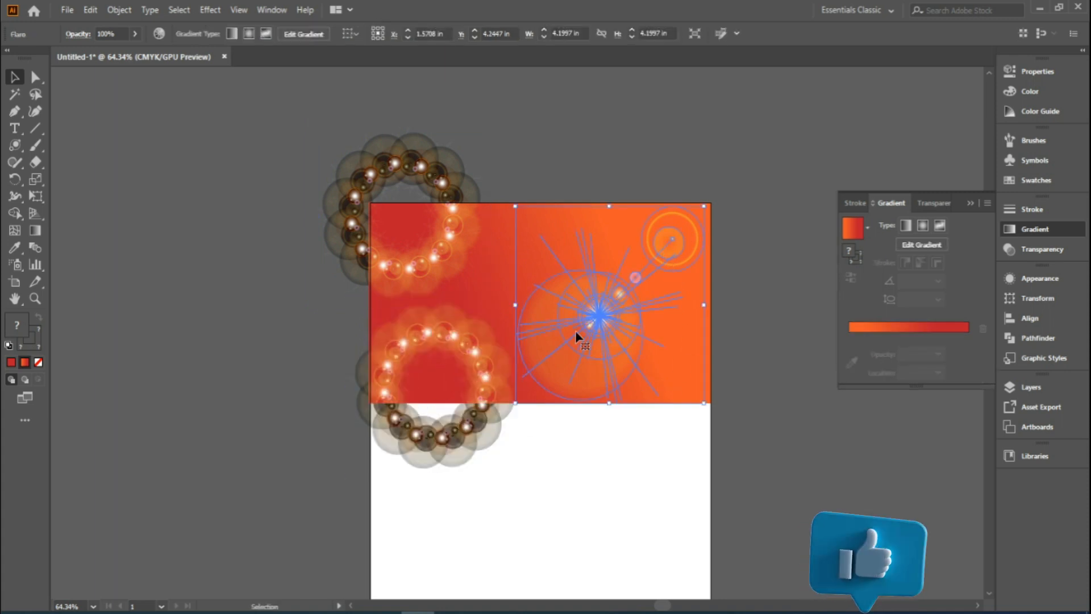
left_click_drag(516, 206, 465, 168)
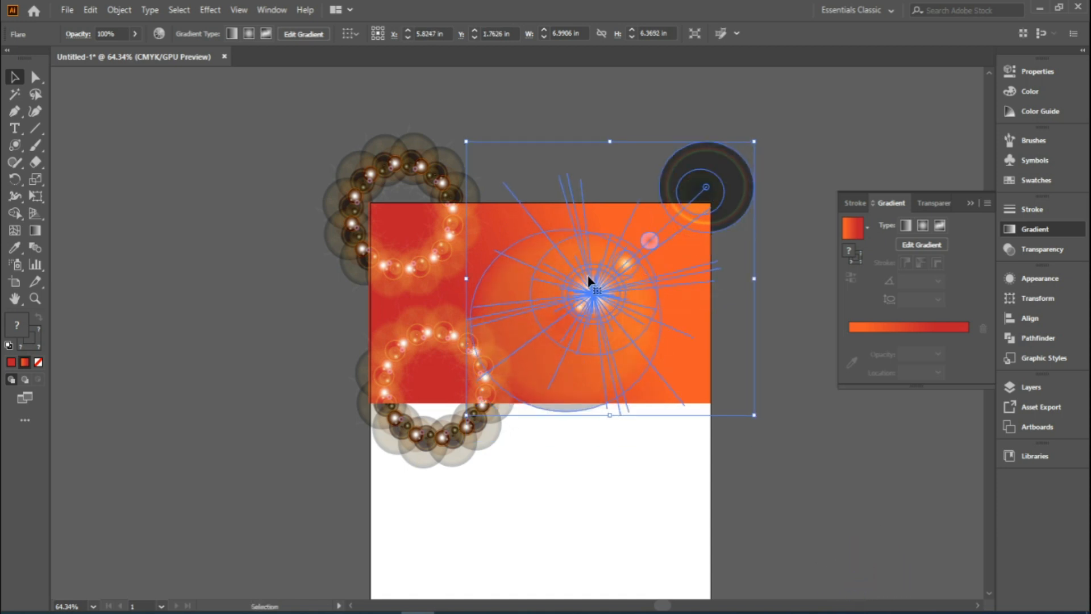
left_click_drag(710, 208, 701, 225)
left_click_drag(458, 440, 485, 416)
left_click(258, 235)
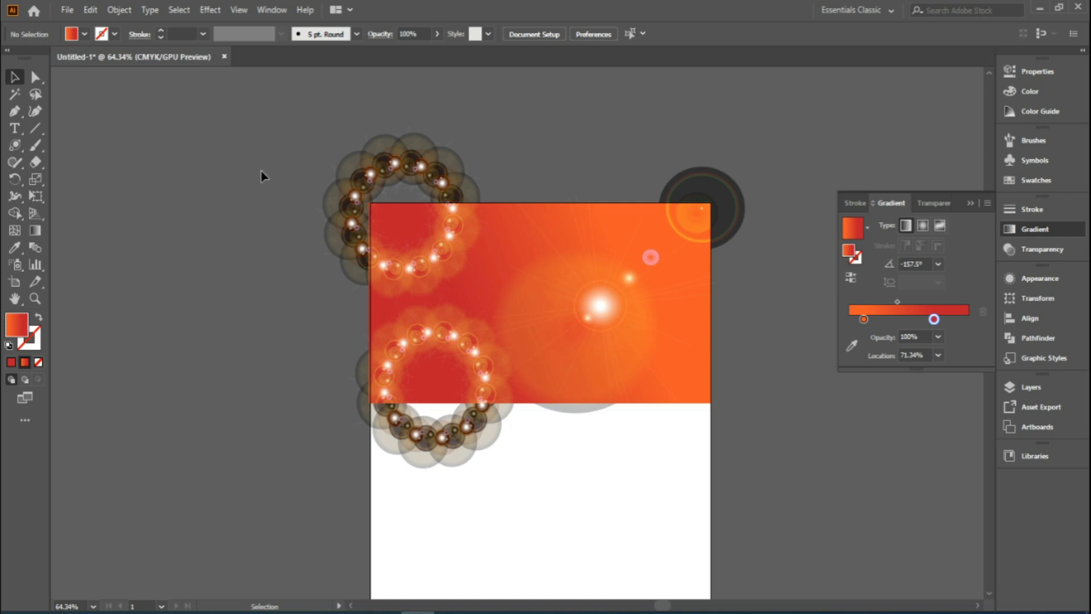
Try to make a clipping mask from the two flare rings, the large flare and the gradient rectangle.
left_click(410, 166)
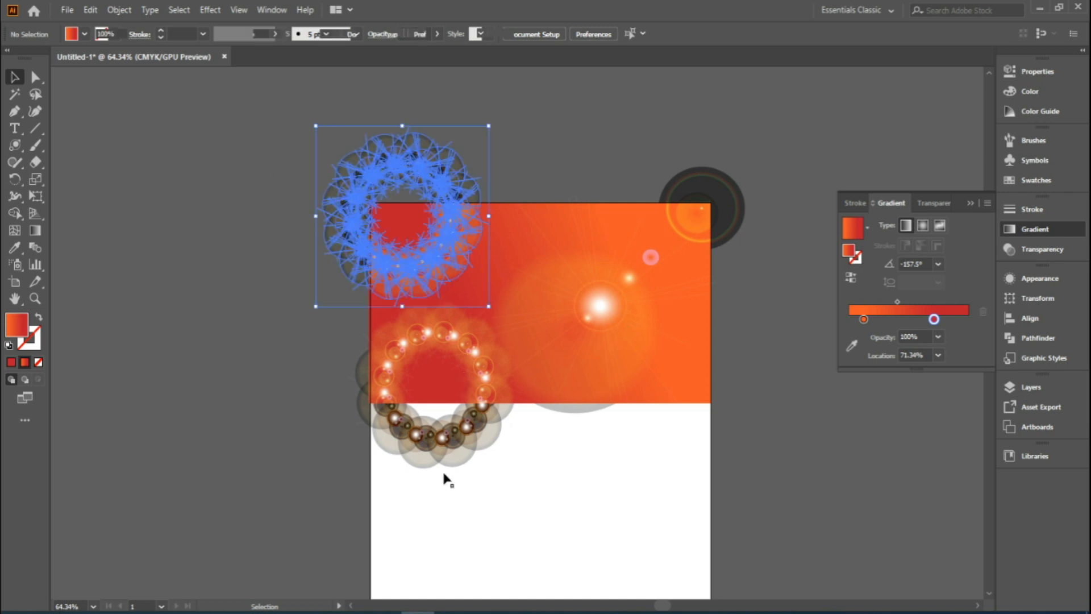
left_click(440, 452, "shift")
left_click(709, 193, "shift")
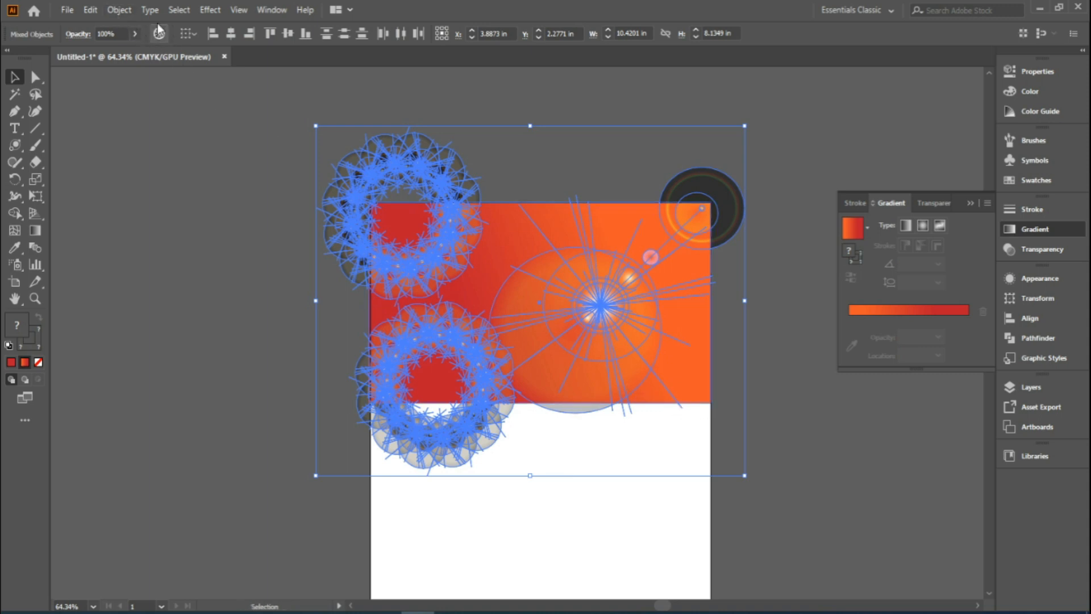
left_click(126, 13)
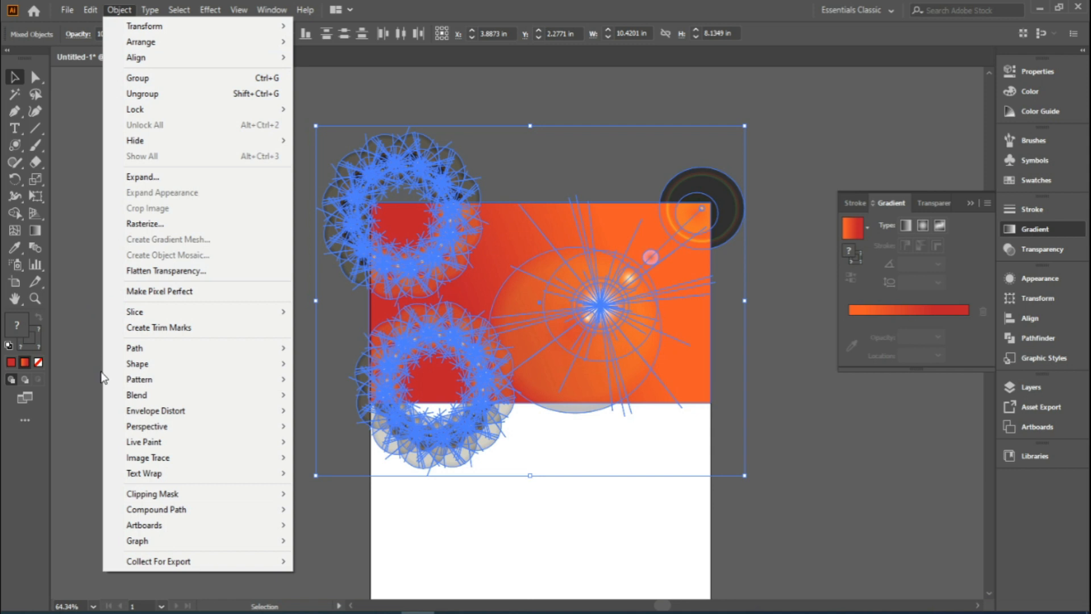
mouse_move(149, 494)
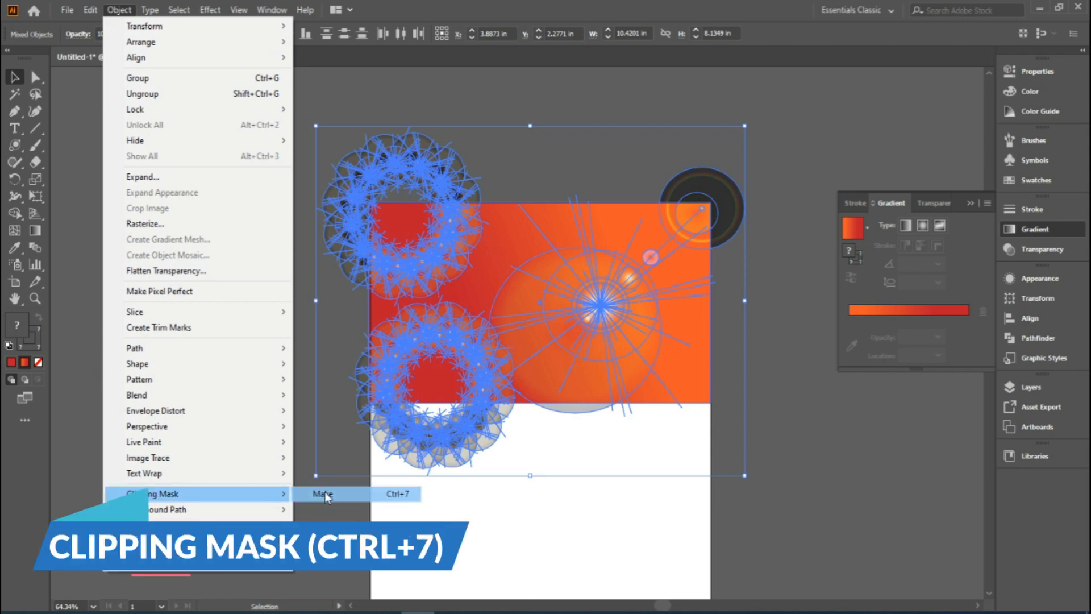
left_click(318, 494)
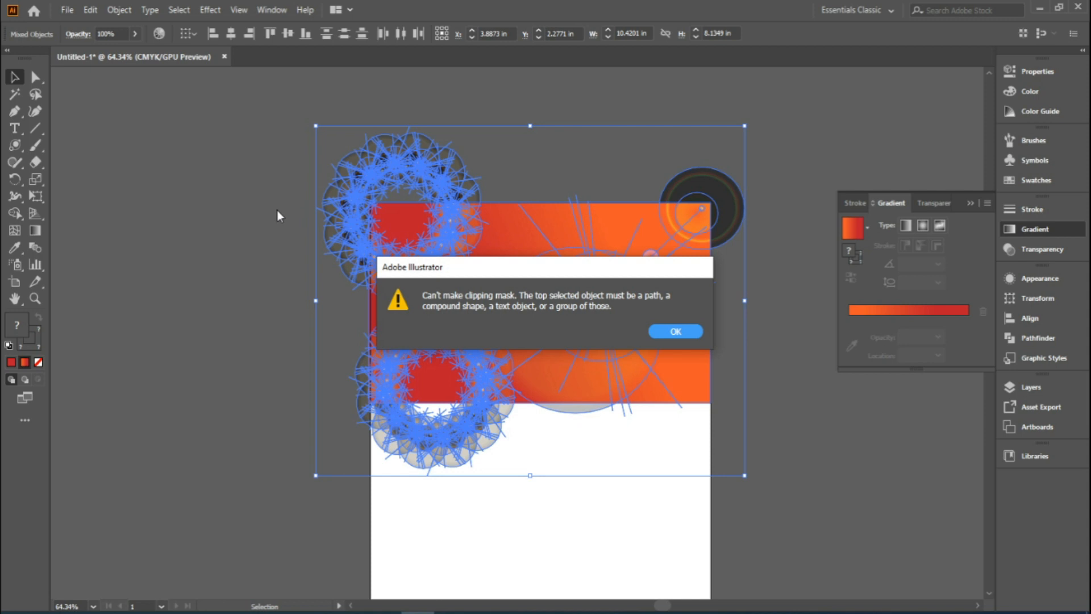
left_click(674, 331)
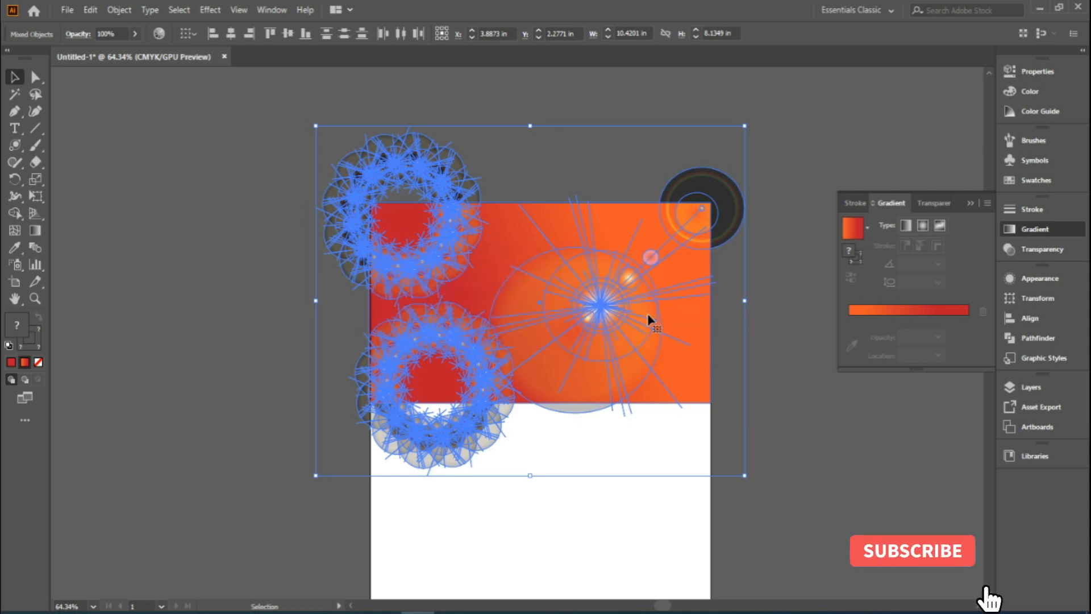
Try to make a clipping mask from the large flare alone, and clear the selection.
left_click(660, 526)
left_click(594, 310)
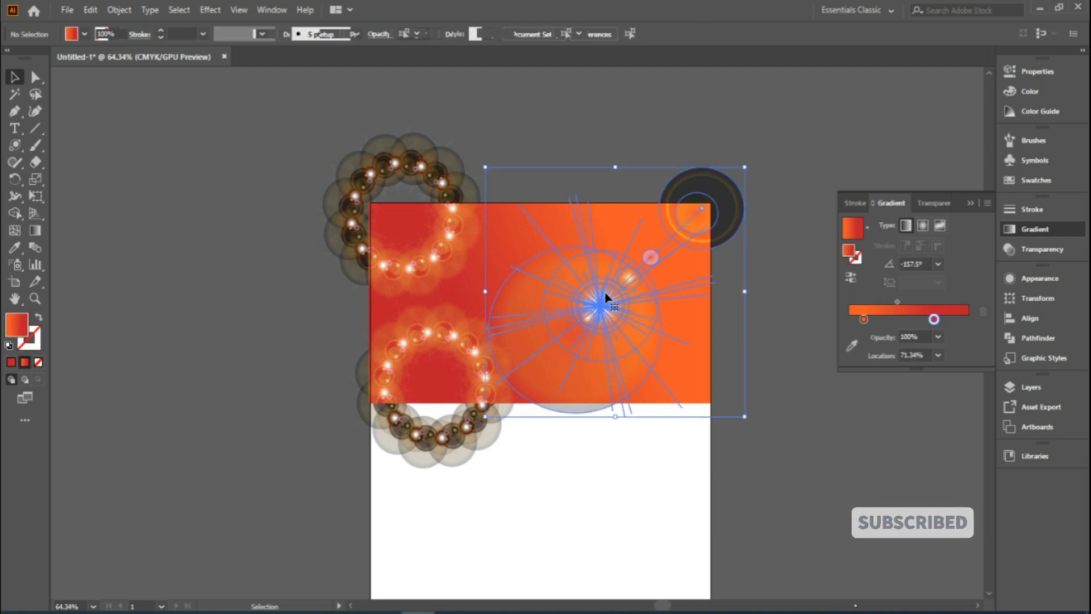
key("a")
key("ctrl+7")
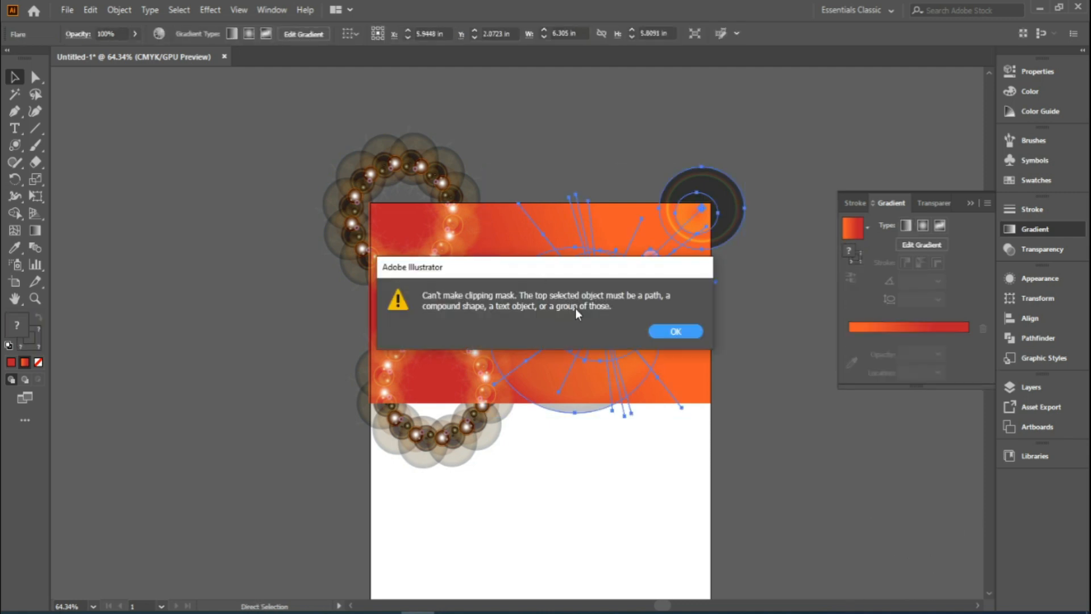
key("Return")
left_click(504, 231, "shift")
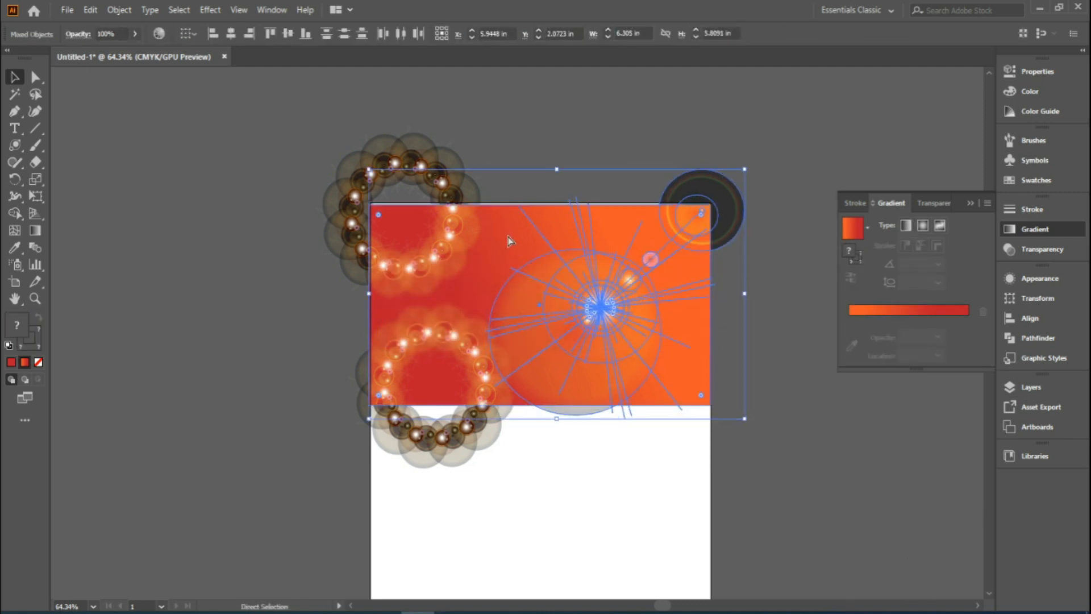
key("ctrl+shift+a")
Draw a gradient rectangle over the header area, drag it aside onto the white area and delete it.
left_click(10, 146)
left_click_drag(11, 146, 68, 142)
left_click_drag(370, 204, 709, 402)
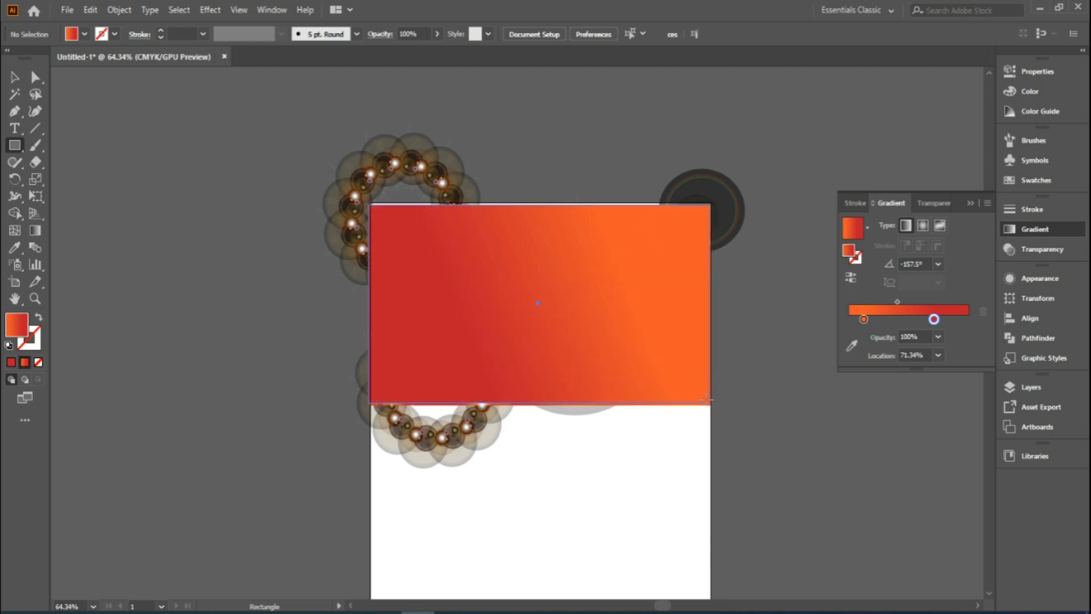
left_click(15, 77)
left_click_drag(503, 329, 762, 531)
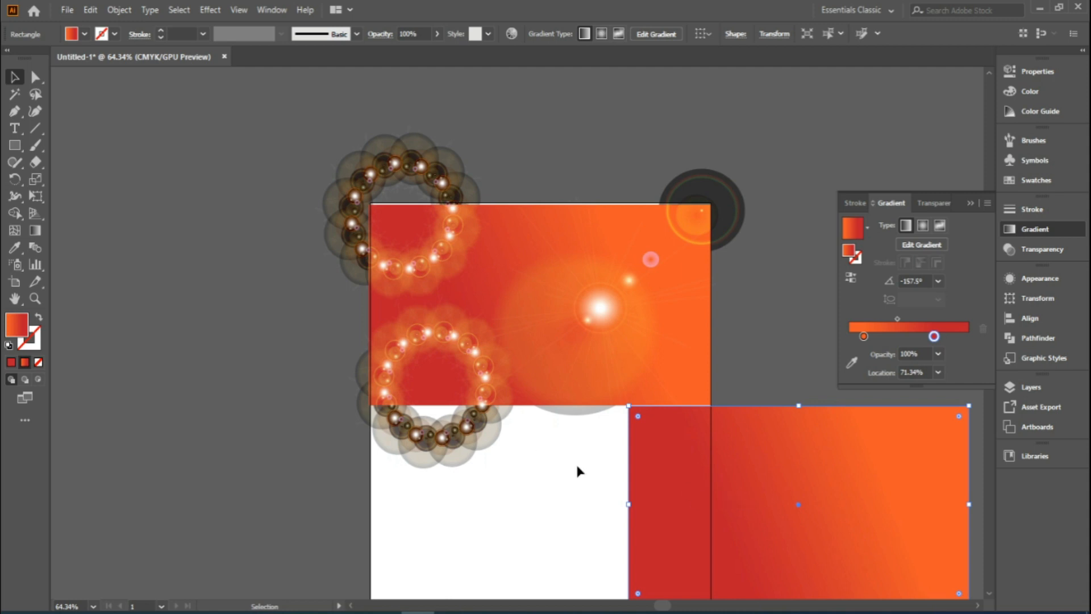
left_click_drag(799, 506, 716, 523)
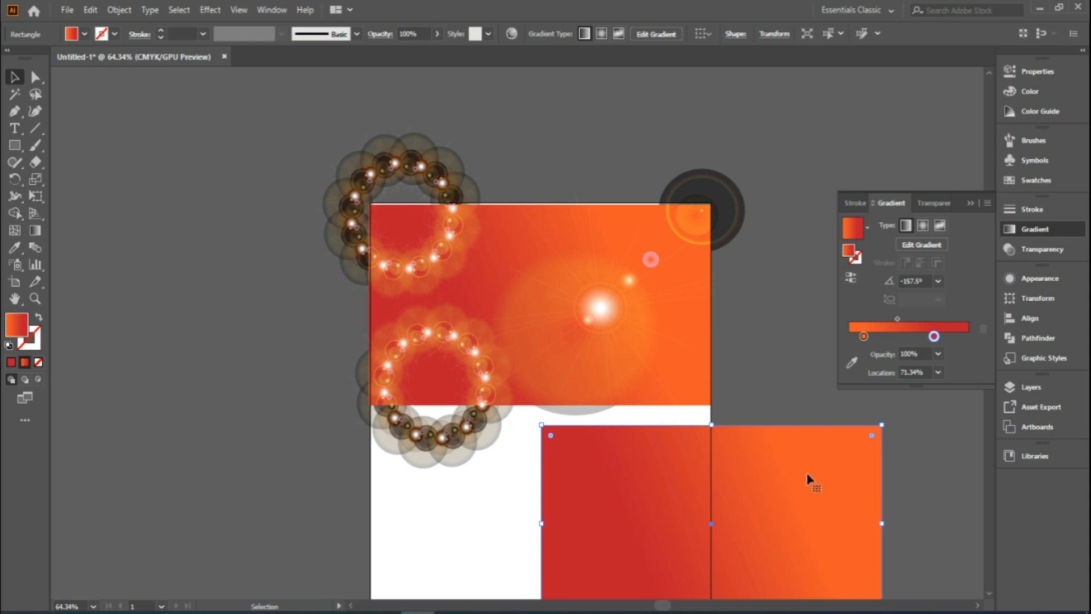
key("Delete")
Duplicate the gradient header rectangle in place and remove the copy's fill.
left_click(707, 397)
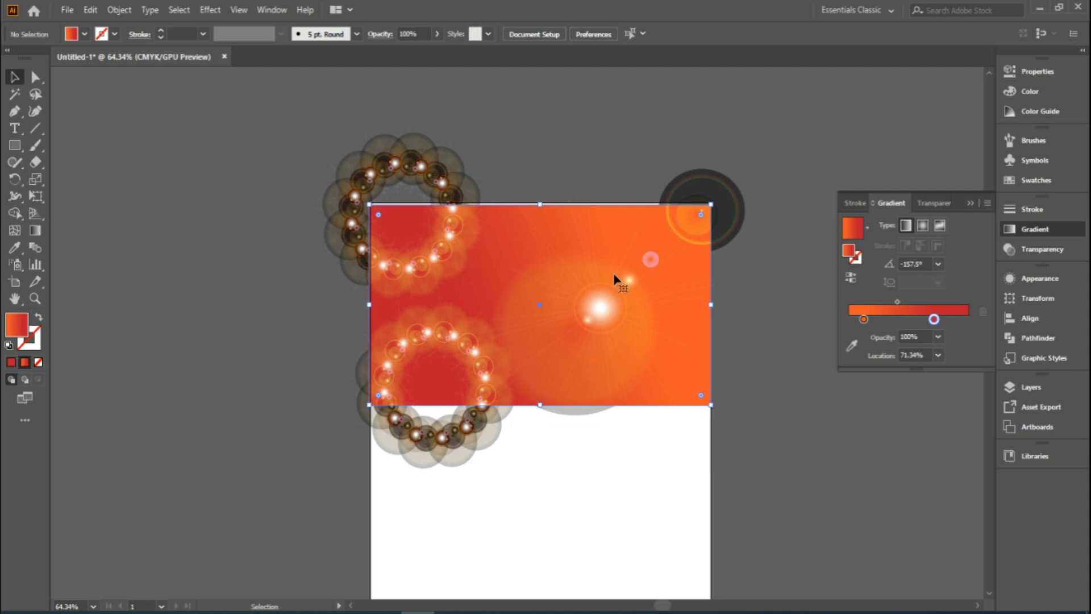
key("a")
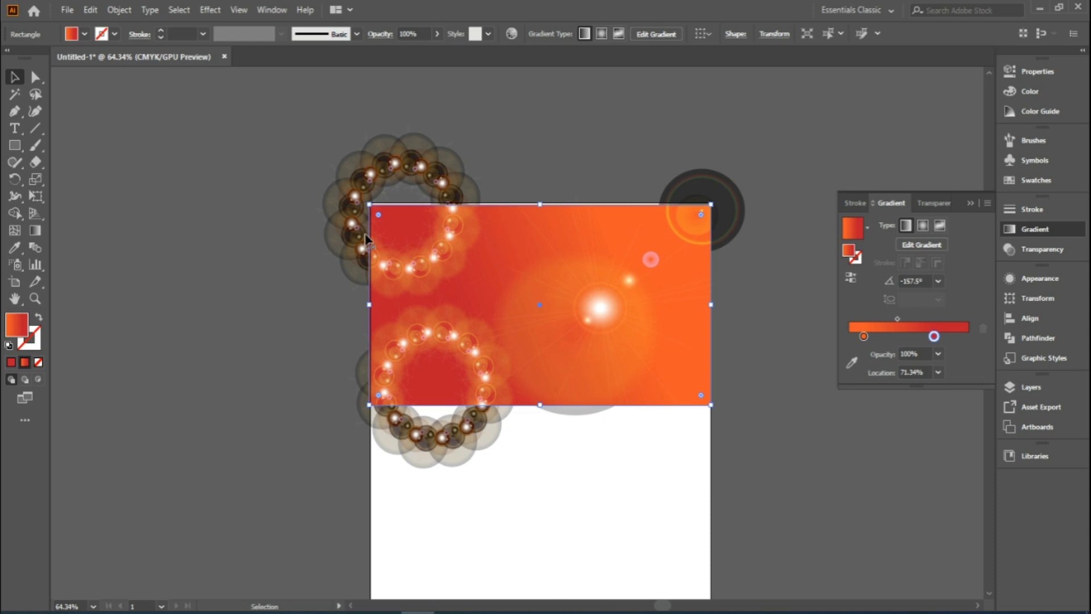
left_click(38, 362)
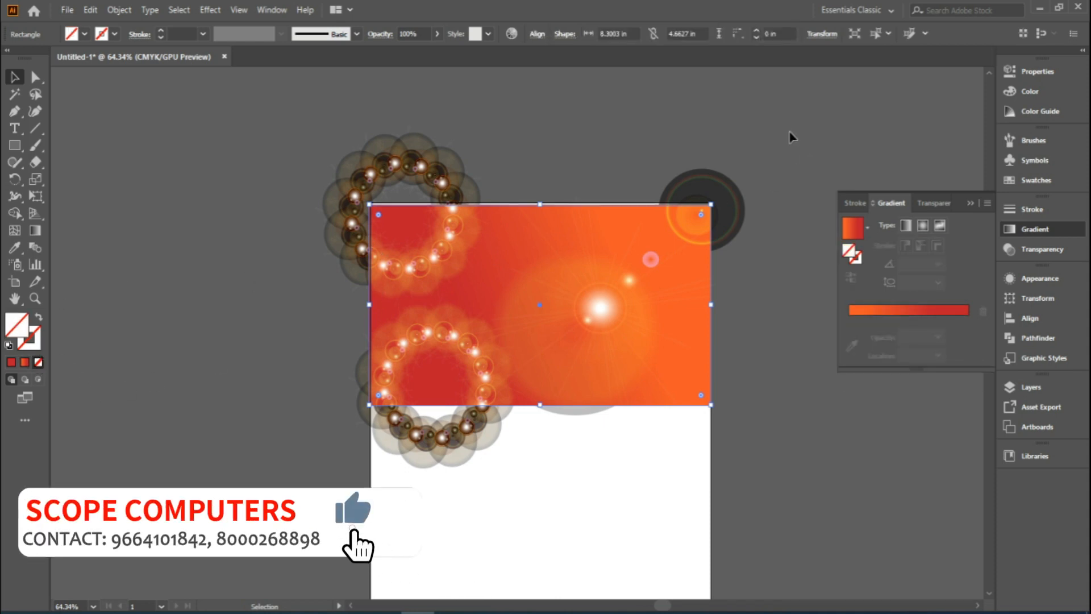
Try to make a clipping mask from all the artwork on the page, and clear the selection.
key("ctrl+a")
key("ctrl+7")
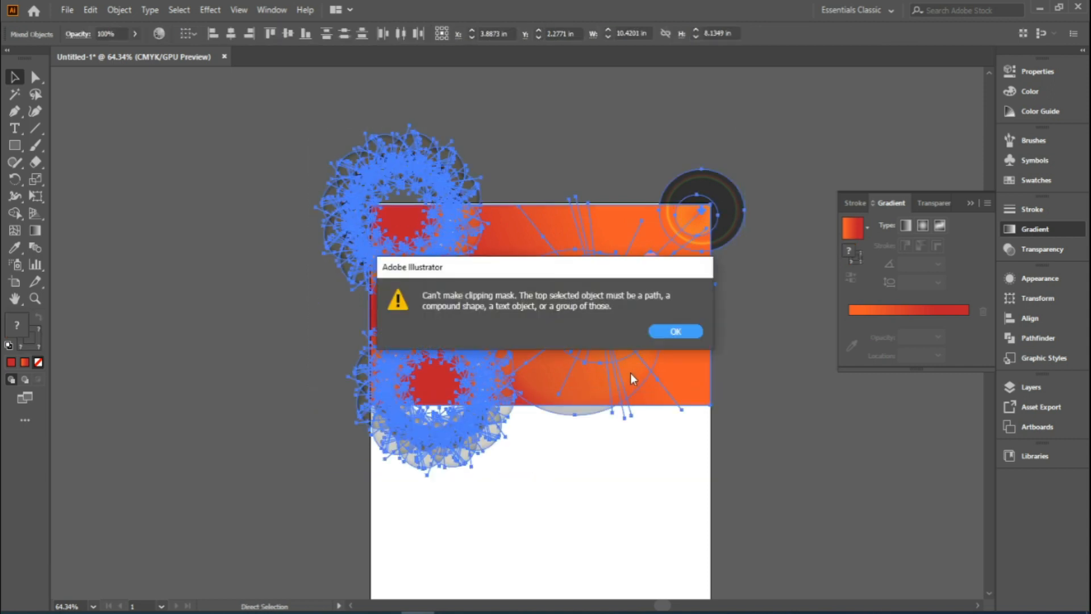
left_click(658, 333)
left_click(462, 92)
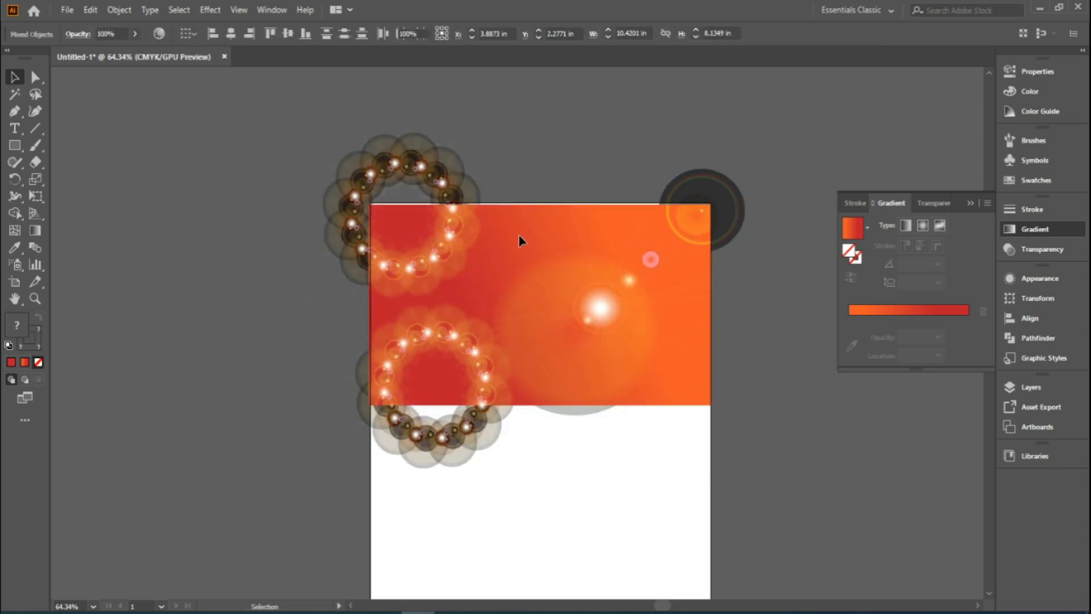
Move the gradient rectangle down the page to separate it from the unfilled rectangle.
left_click(505, 230)
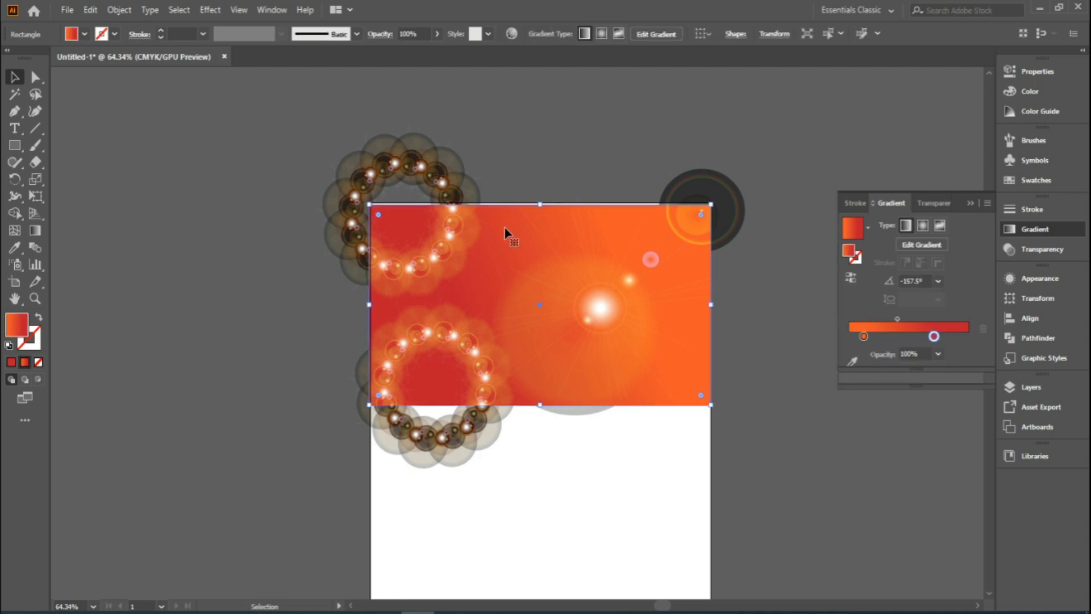
left_click_drag(495, 243, 544, 454)
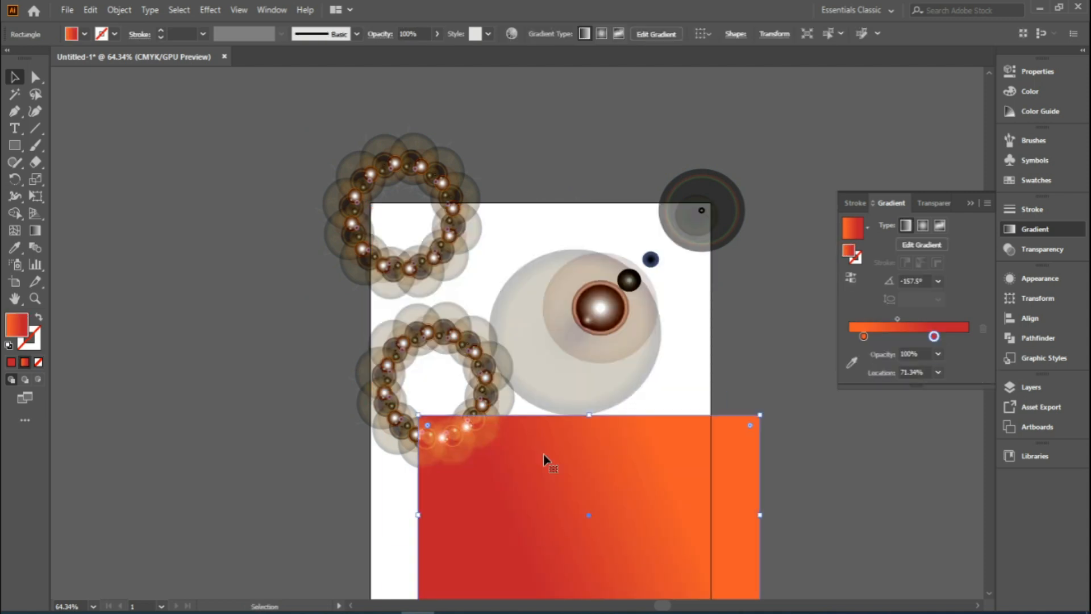
key("ctrl+z")
left_click_drag(496, 267, 504, 365)
Select the unfilled rectangle over the header area and bring it to the front of all the artwork.
left_click(506, 227)
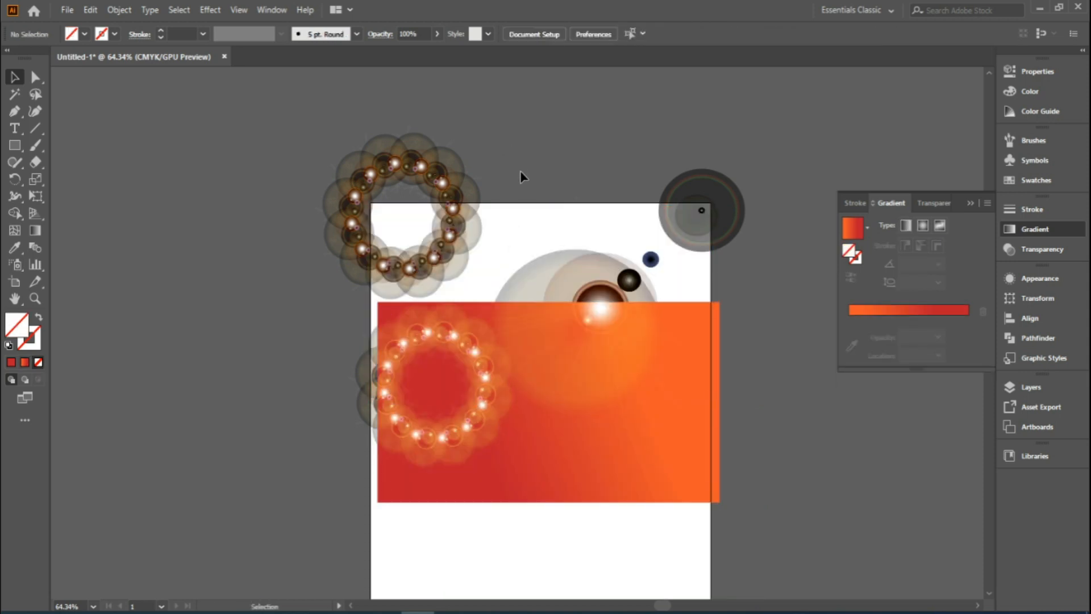
left_click_drag(497, 235, 502, 240)
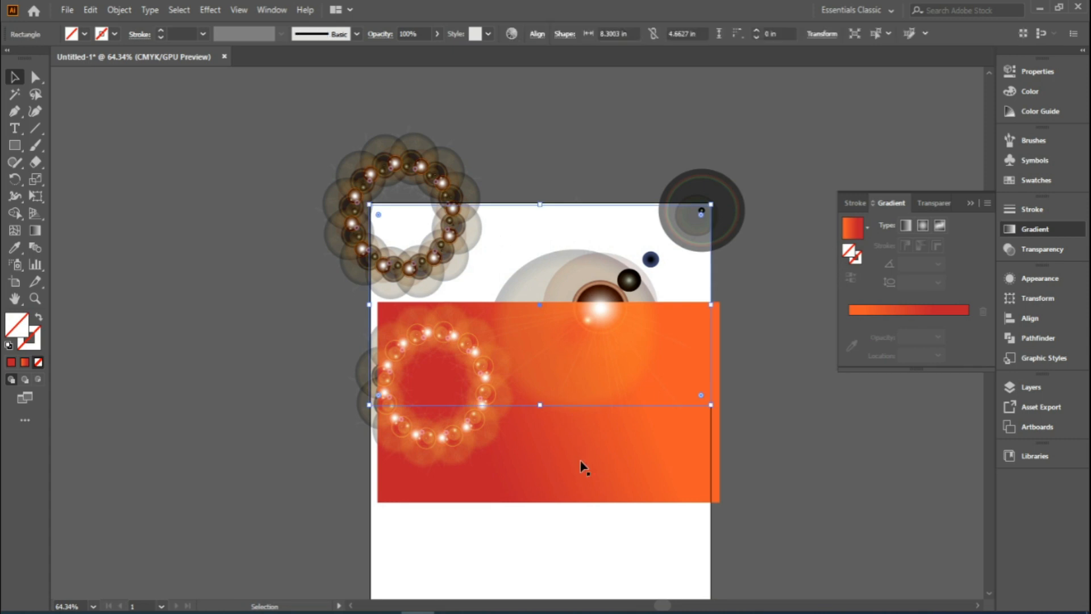
key("a")
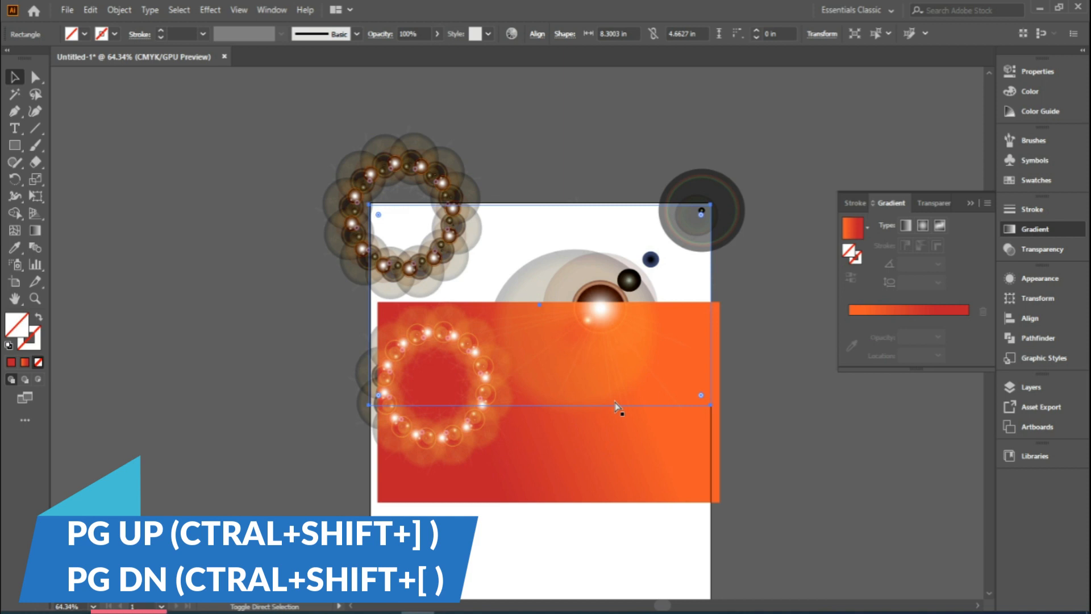
key("v")
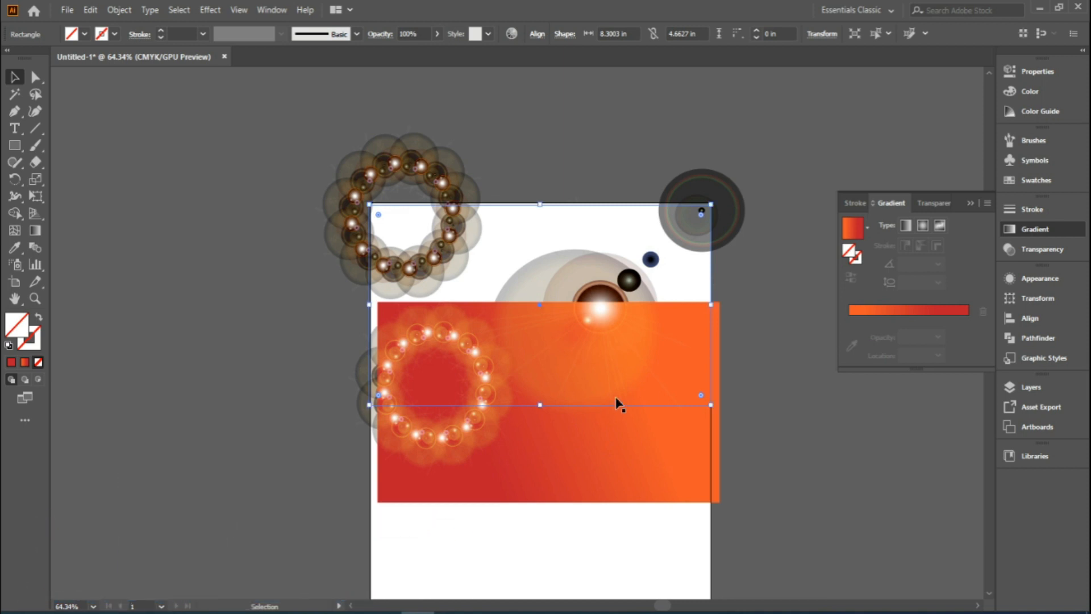
Move the gradient rectangle back to the header area and clip all the artwork with the unfilled rectangle.
left_click_drag(585, 469, 565, 363)
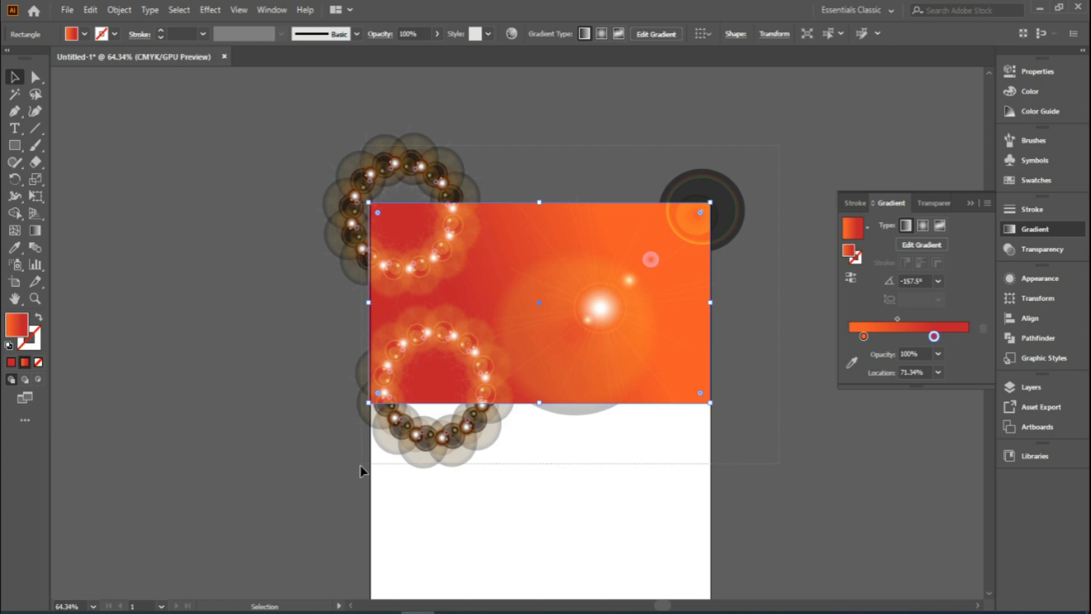
key("ctrl+a")
key("ctrl+7")
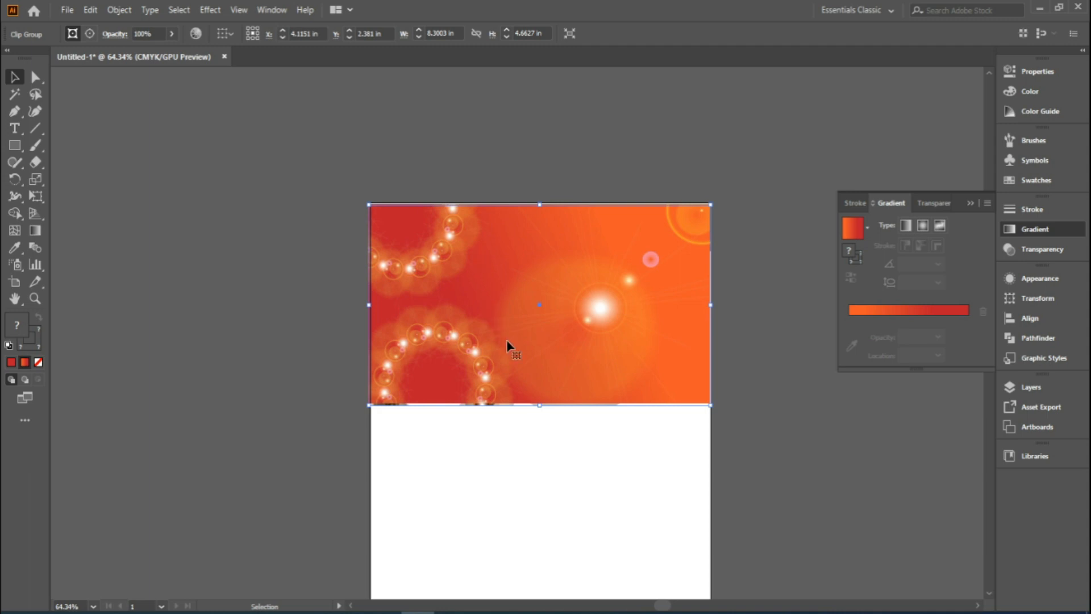
Isolate the header's clip group for editing and nudge the lower flare ring slightly upward.
key("a")
key("v")
double_click(476, 354)
left_click(390, 195)
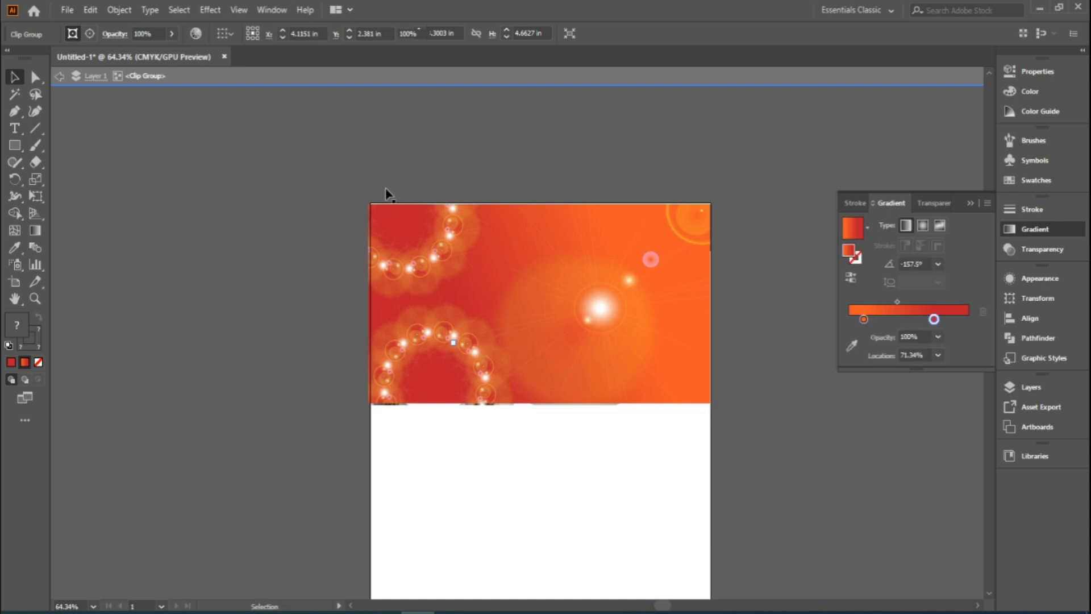
left_click(456, 351)
left_click_drag(453, 341, 454, 336)
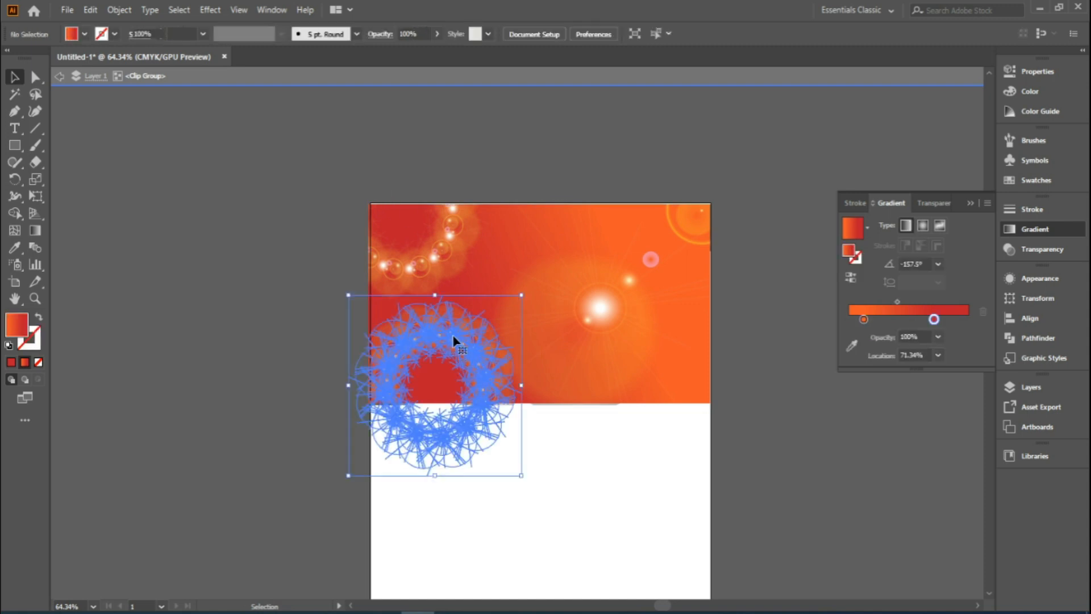
Extend the gradient rectangle inside the clip group slightly beyond its lower and left edges, keeping its upper edge at the page top.
left_click(583, 386)
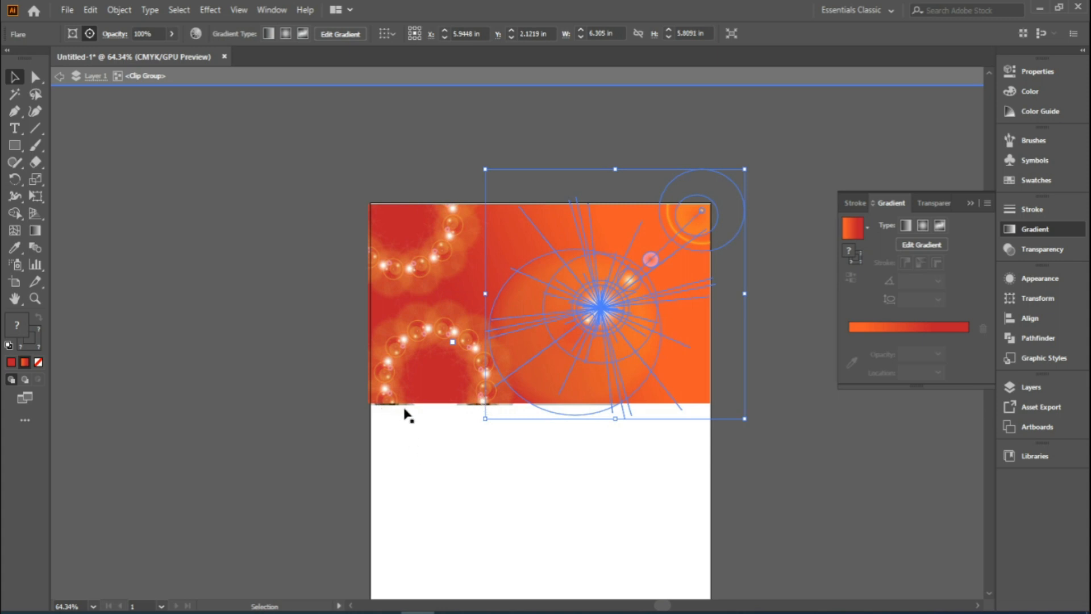
key("ctrl+h")
left_click(475, 267)
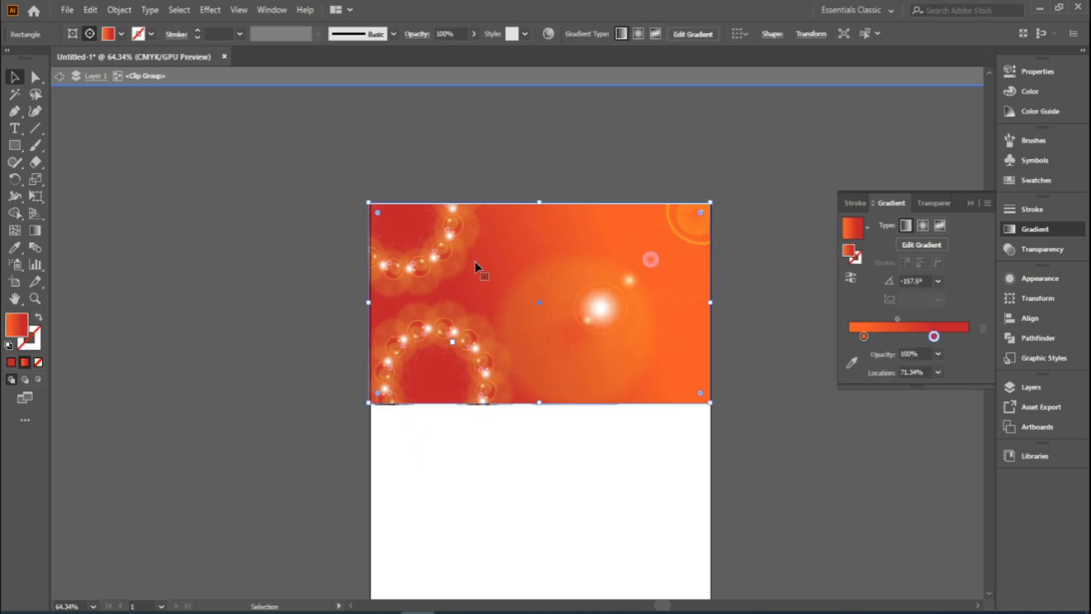
left_click_drag(541, 406, 537, 409)
left_click_drag(538, 202, 538, 198)
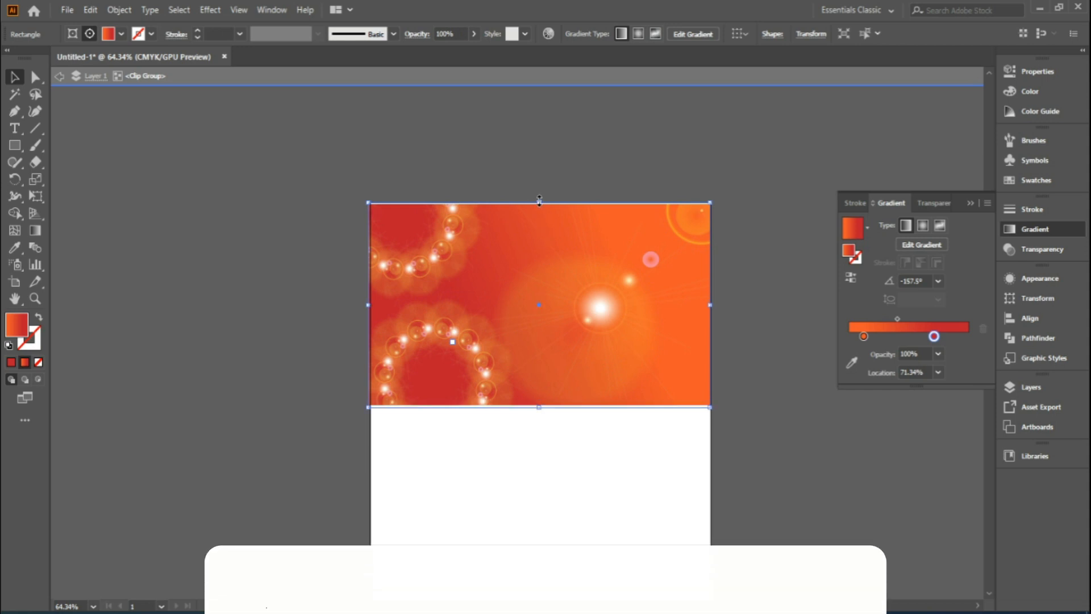
left_click_drag(368, 303, 366, 303)
left_click_drag(538, 198, 538, 202)
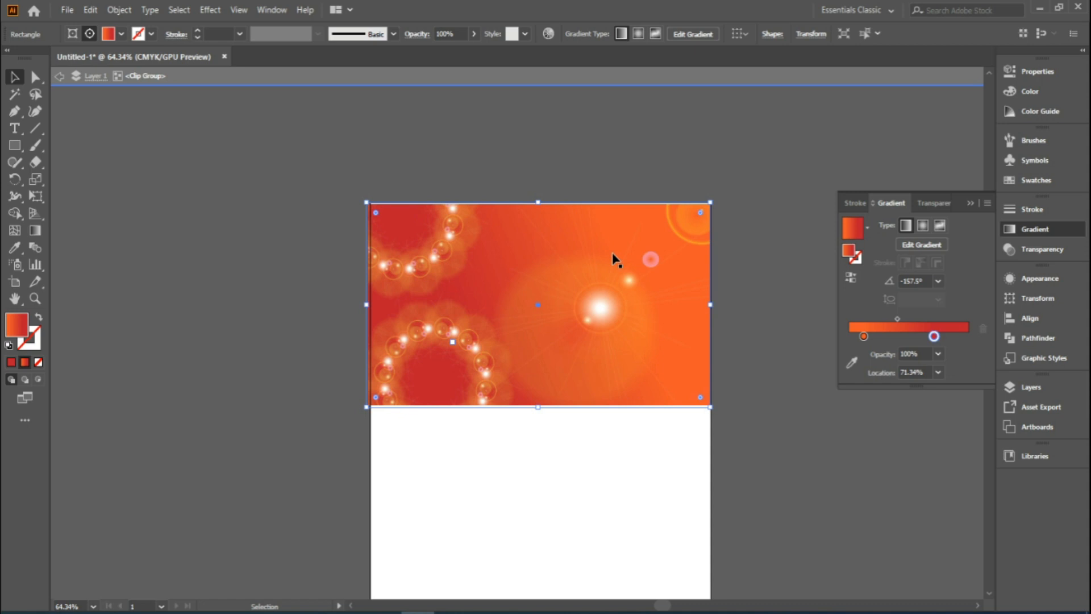
left_click(602, 175)
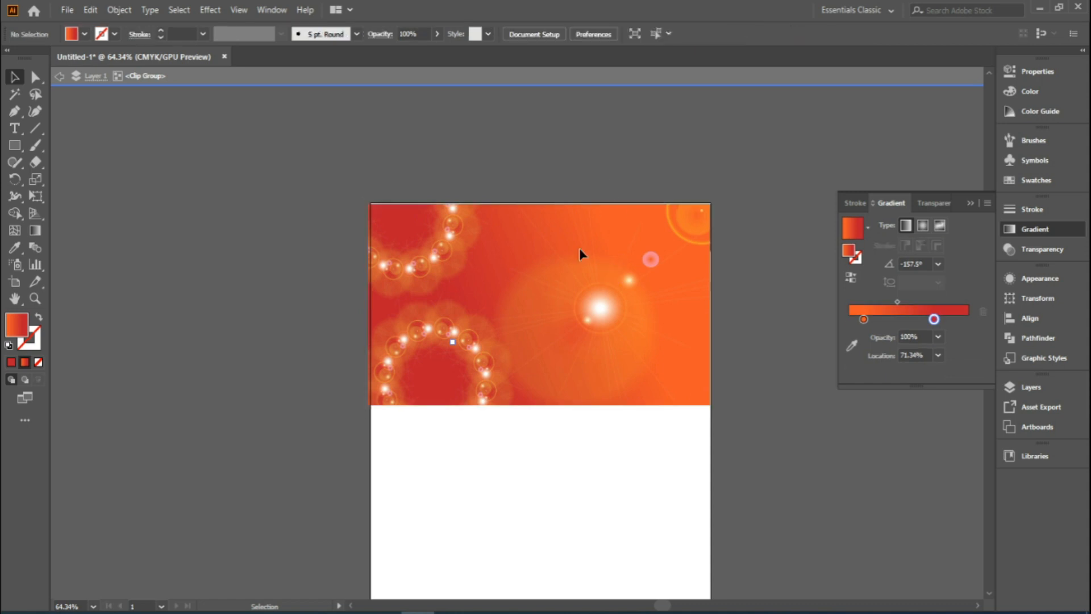
Leave the clip group's isolation and move the whole clipped header back flush with the top edge of the page.
left_click_drag(554, 286, 583, 343)
left_click_drag(540, 381, 503, 330)
key("ctrl+minus")
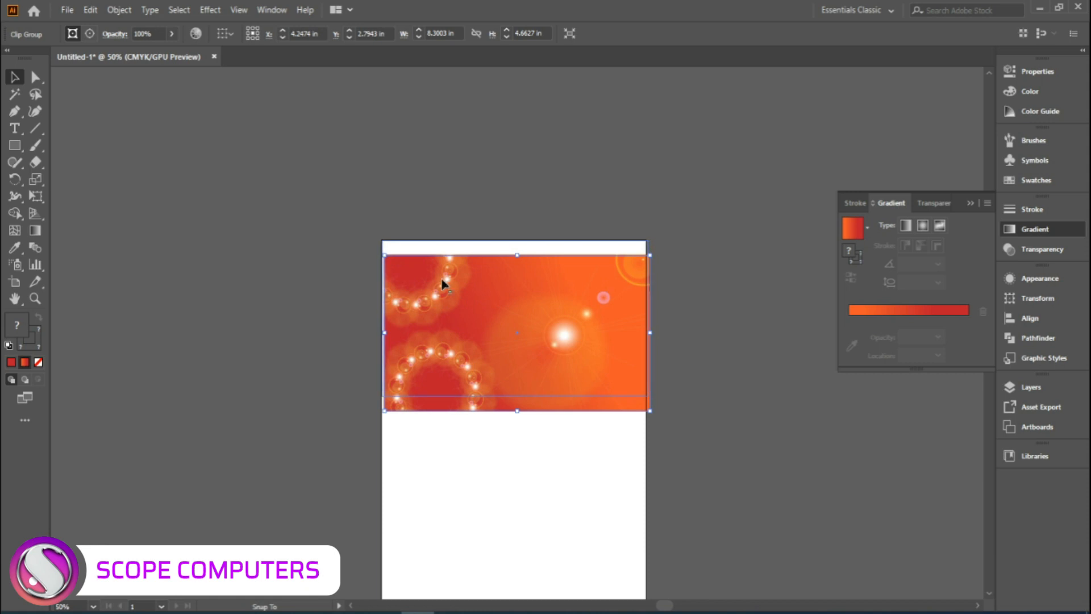
left_click_drag(513, 337, 510, 322)
key("ctrl+space")
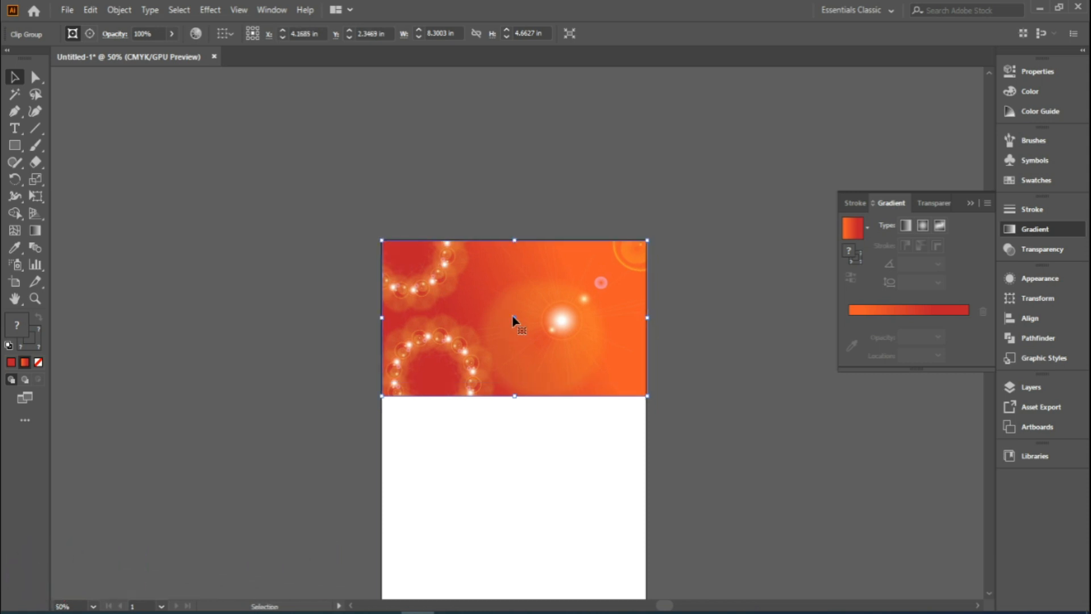
key("space")
left_click_drag(634, 401, 329, 244)
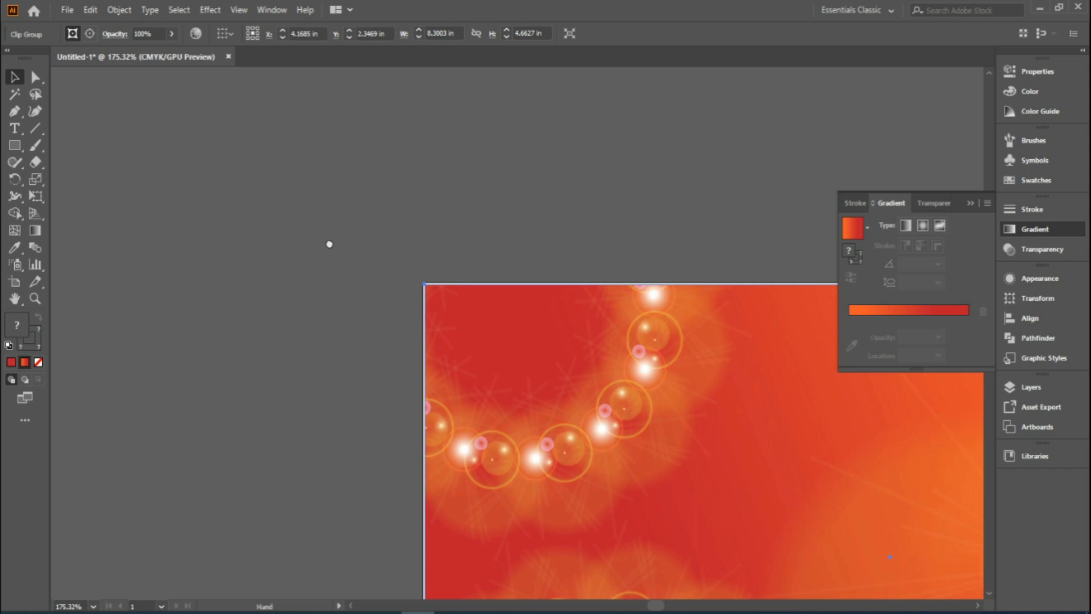
left_click_drag(636, 422, 596, 442)
key("ctrl+minus")
key("ctrl+minus")
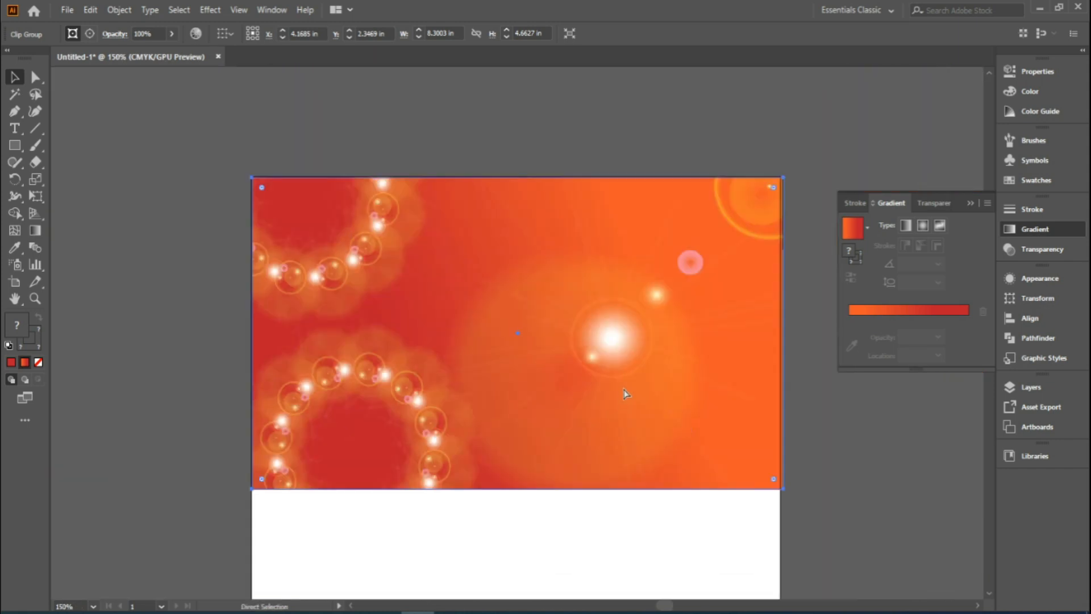
key("space")
left_click_drag(608, 339, 573, 350)
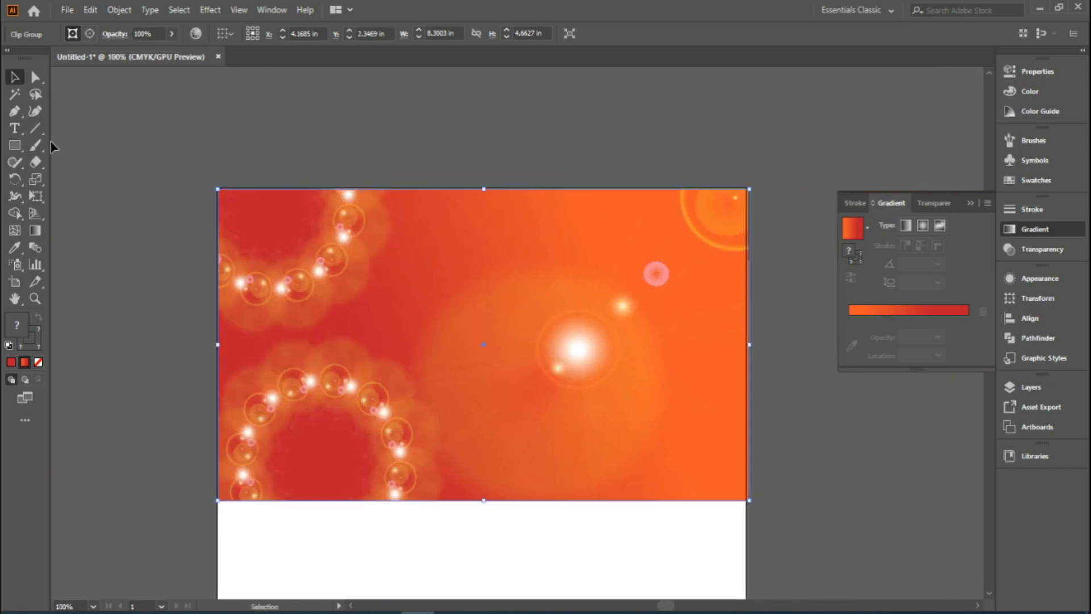
Add the text "Scope Computers" to the header and set its font to Nasalization.
left_click(15, 128)
left_click(402, 276)
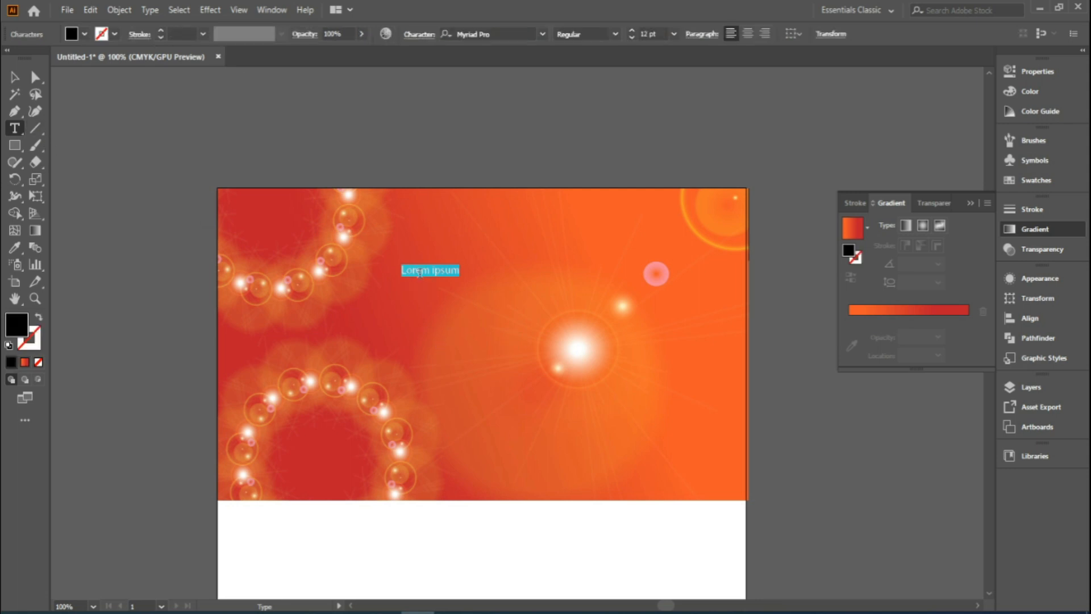
triple_click(419, 272)
key("ctrl+v")
key("Escape")
left_click(543, 35)
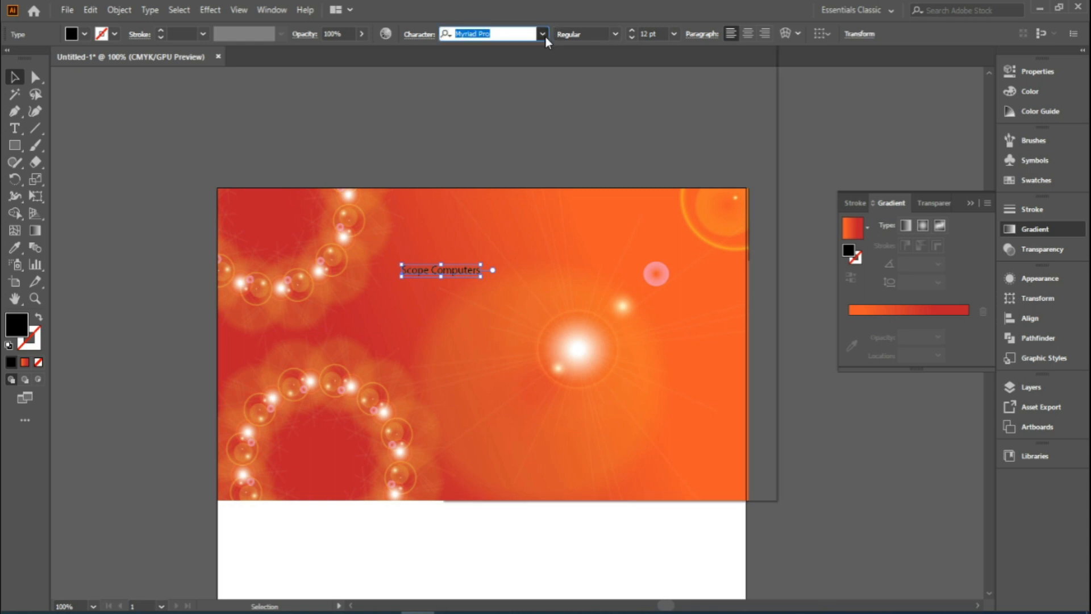
left_click(635, 126)
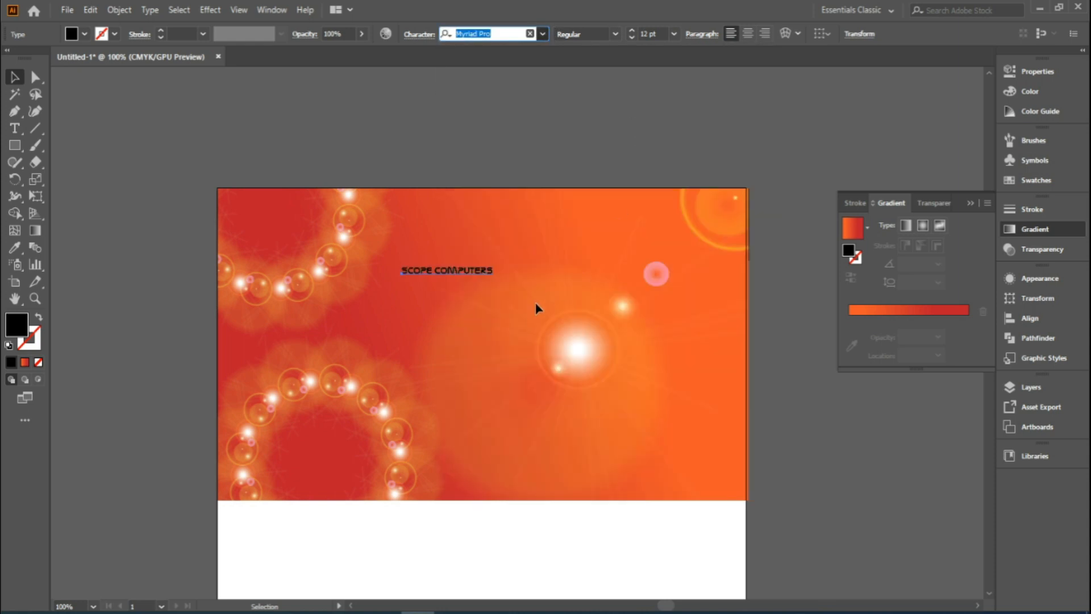
Enlarge the Scope Computers text to about 57 pt and position it across the upper part of the header.
left_click(490, 272)
left_click_drag(494, 276, 736, 369)
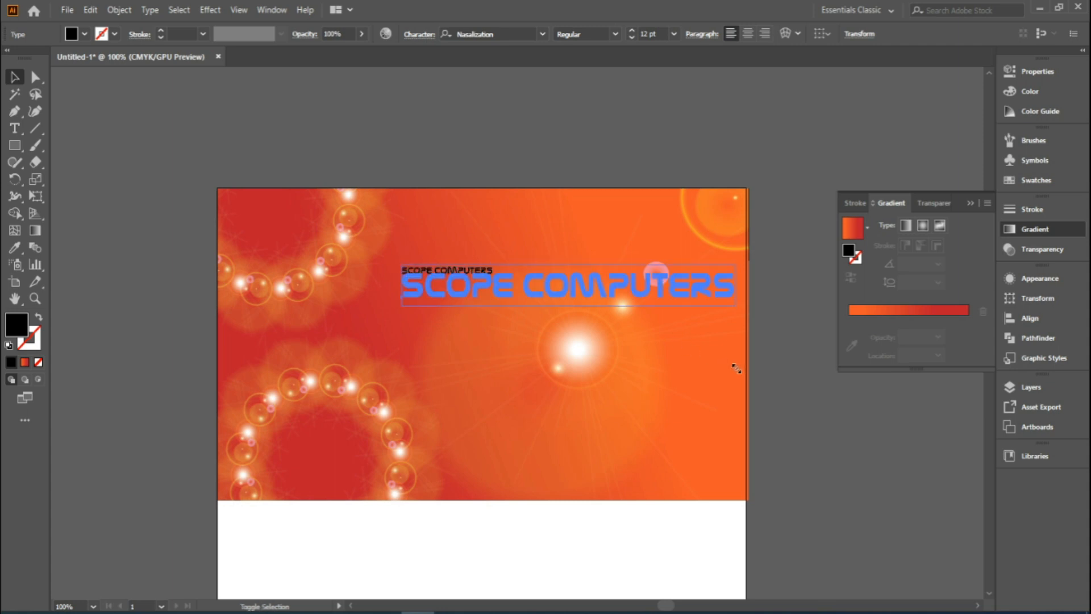
left_click_drag(462, 289, 475, 239)
left_click_drag(394, 259, 296, 271)
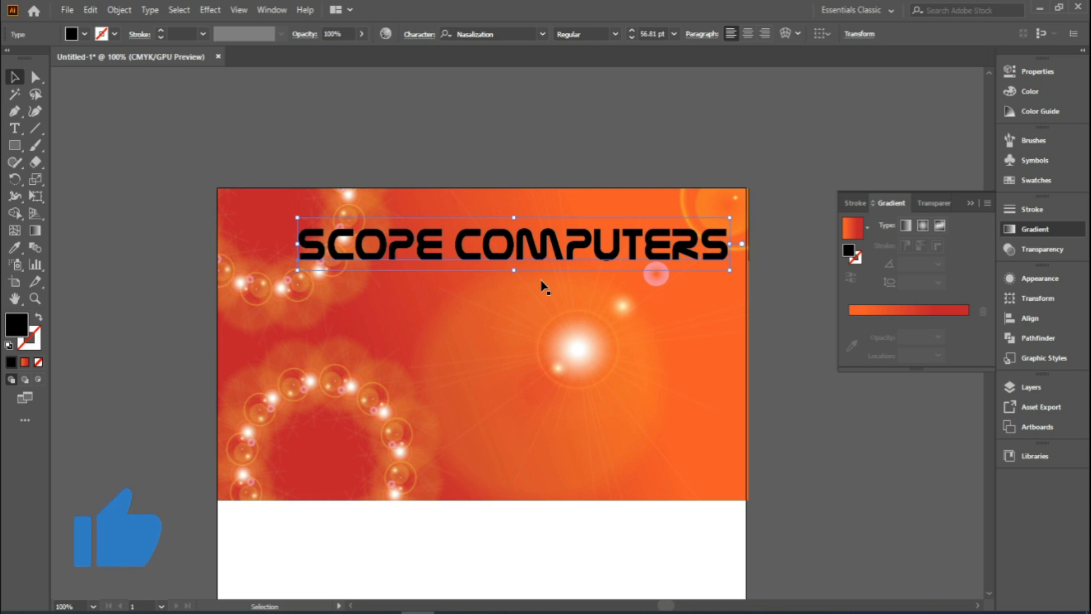
left_click(429, 144)
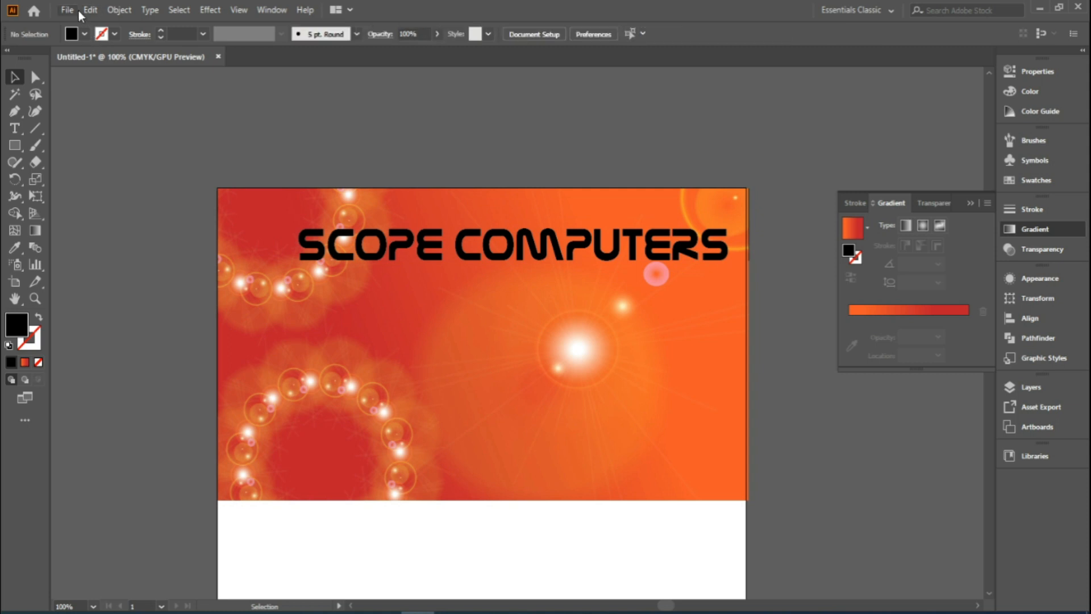
Switch to the Chrome browser and search Google for "Computers images".
left_click(118, 613)
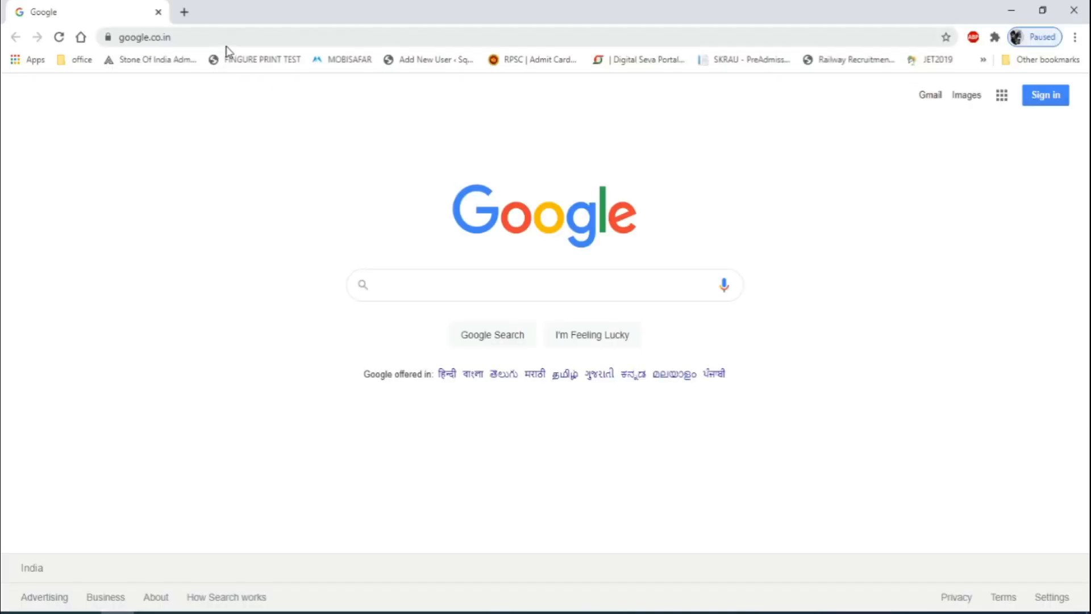
type("Com")
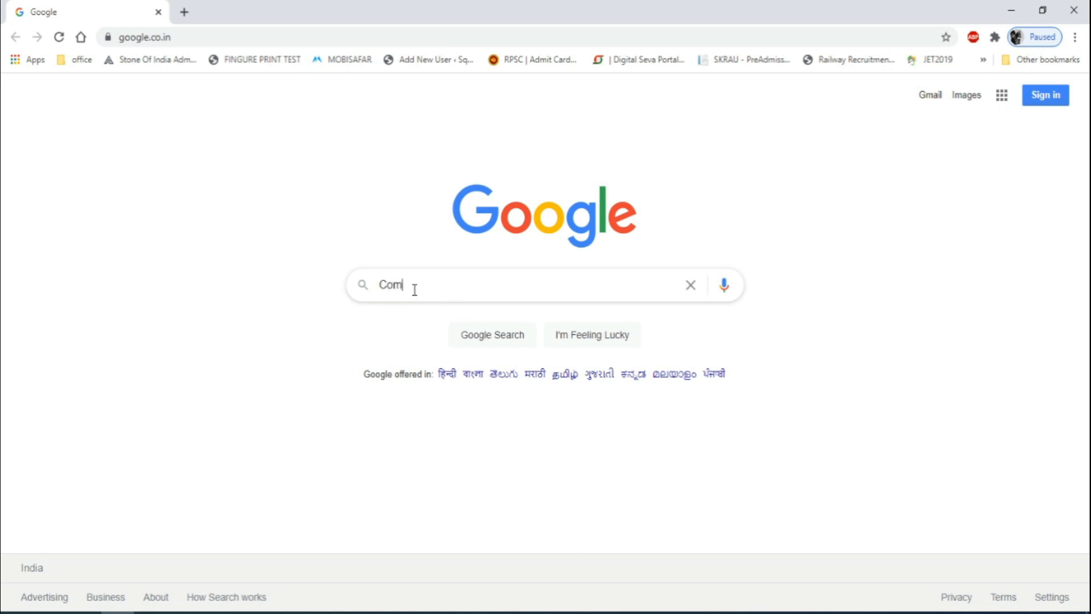
type("puterts")
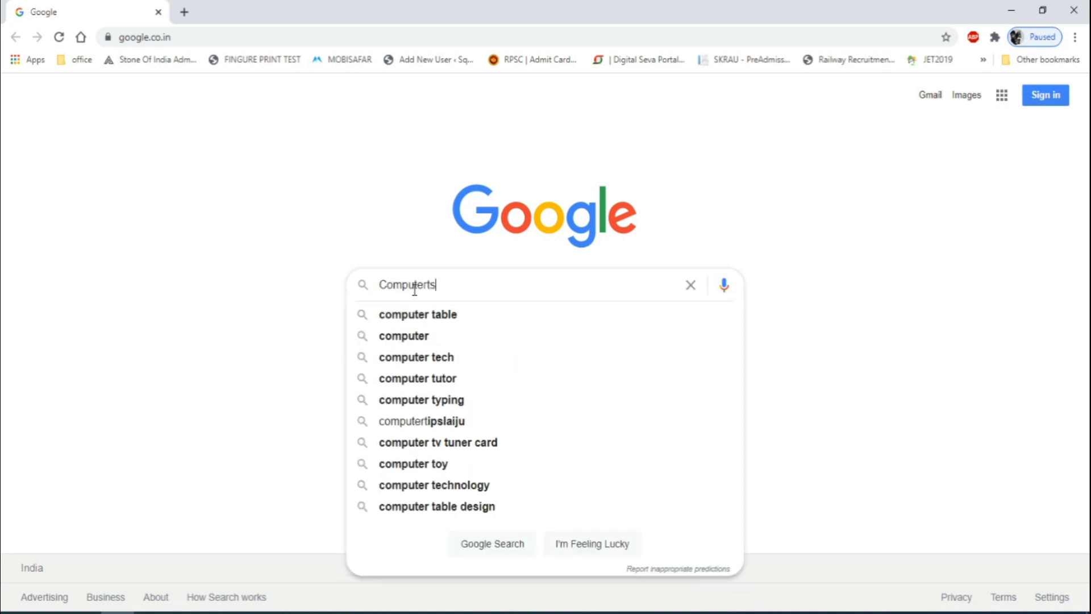
key("BackSpace")
type("s")
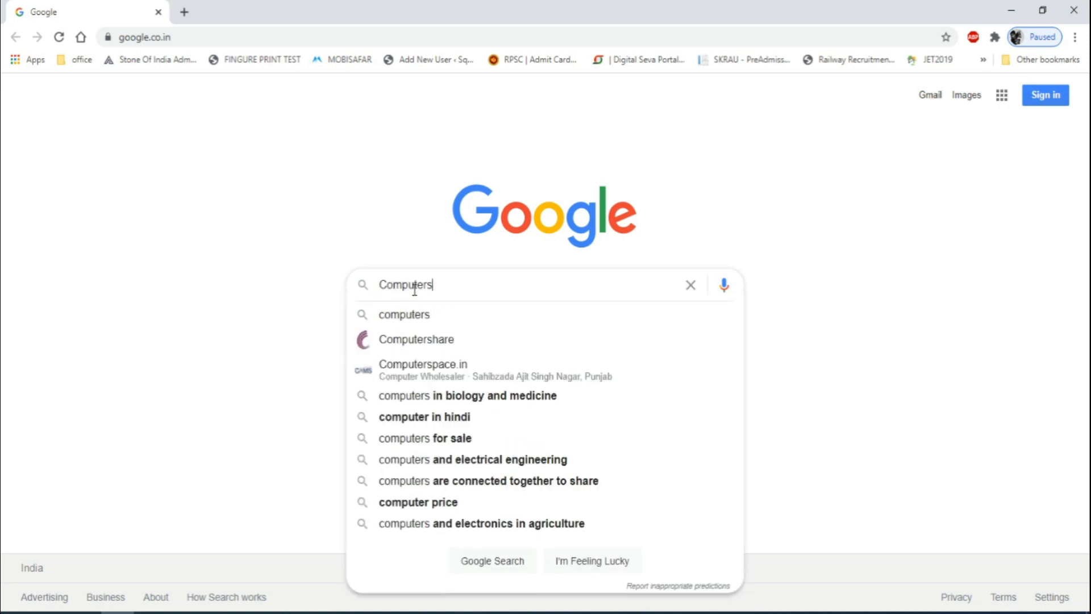
type(" images")
key("Return")
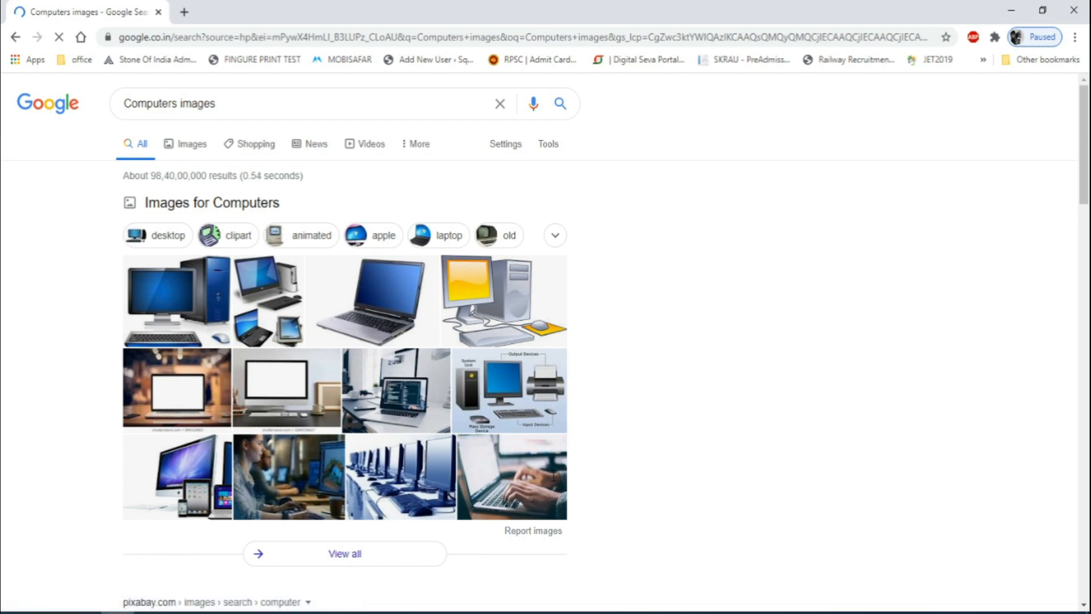
Open the full image results and copy the All Keys Computers picture of desktops, a laptop and a tablet.
scroll(420, 432, "down", 3)
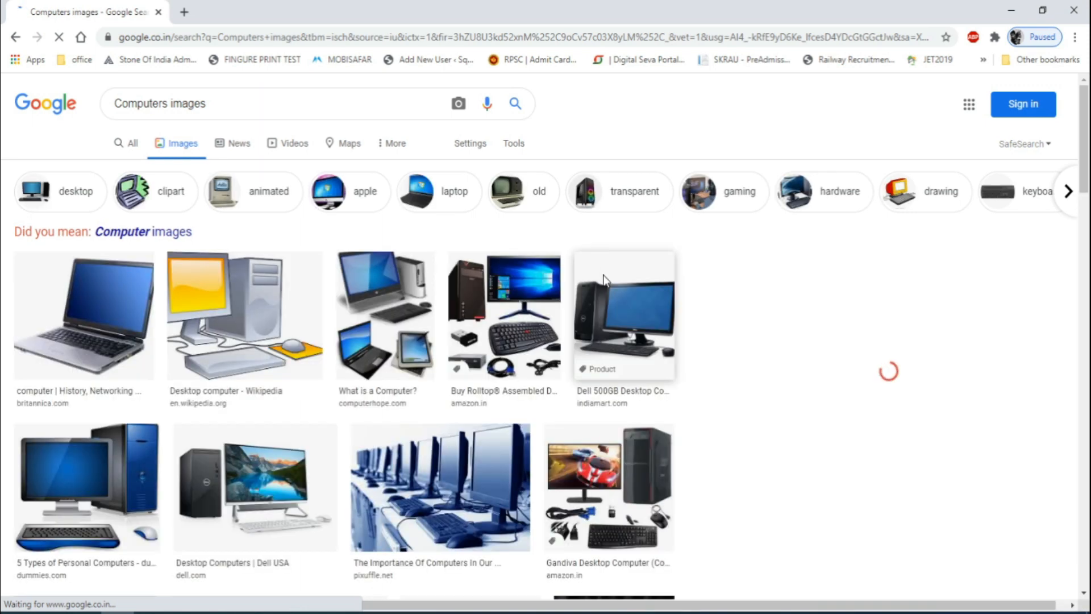
scroll(328, 416, "down", 2)
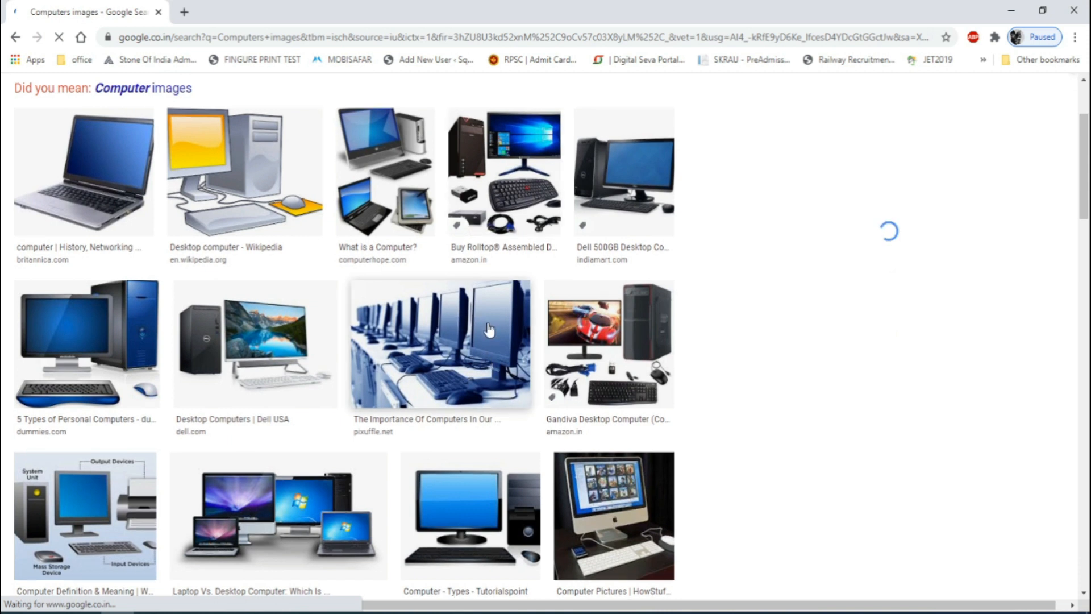
scroll(462, 313, "down", 3)
scroll(465, 233, "down", 4)
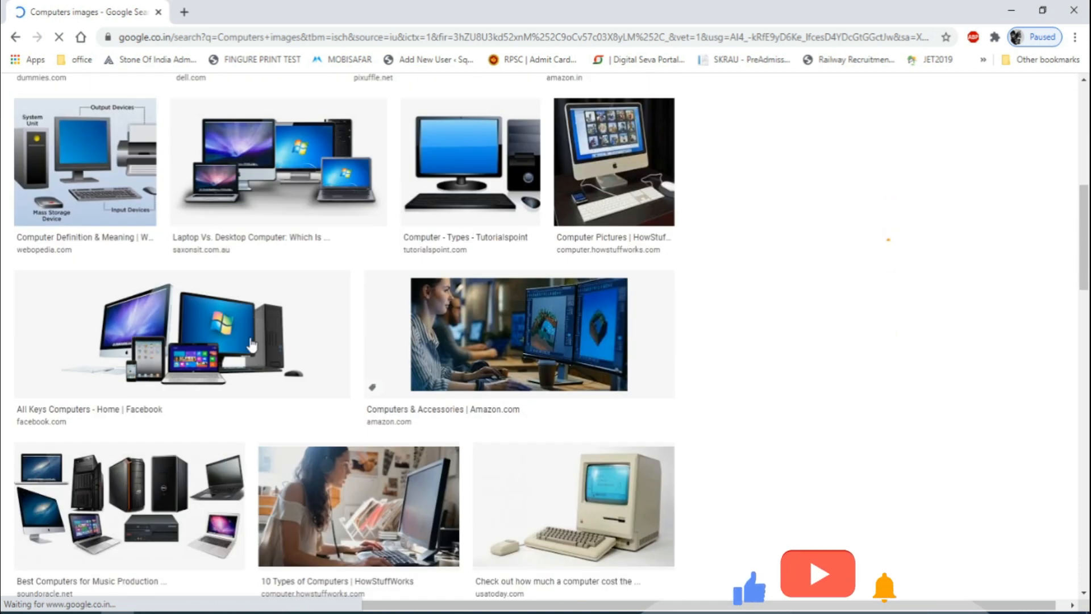
right_click(173, 340)
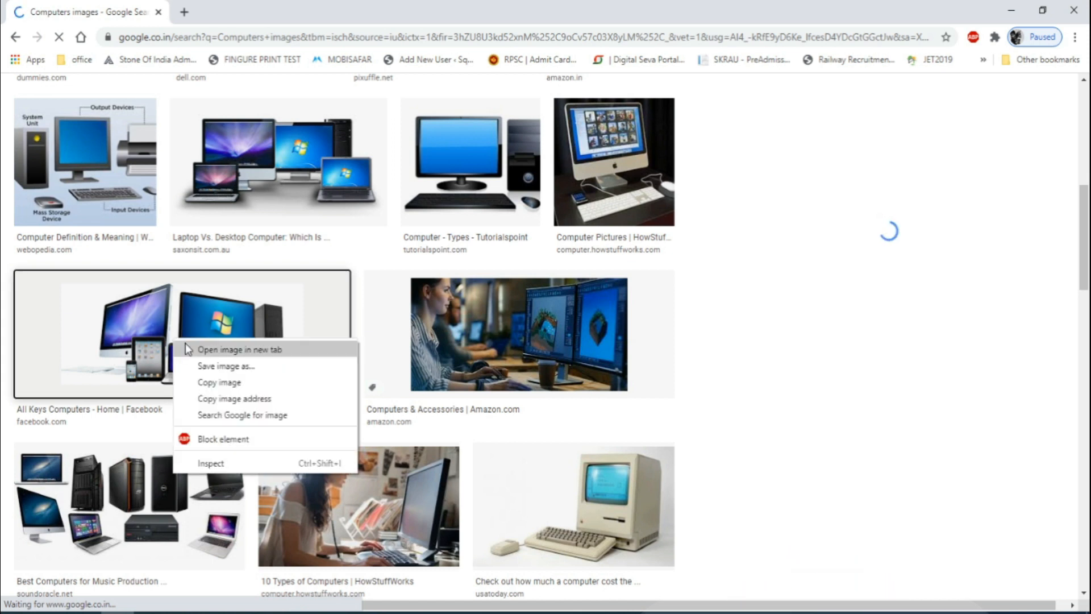
left_click(204, 379)
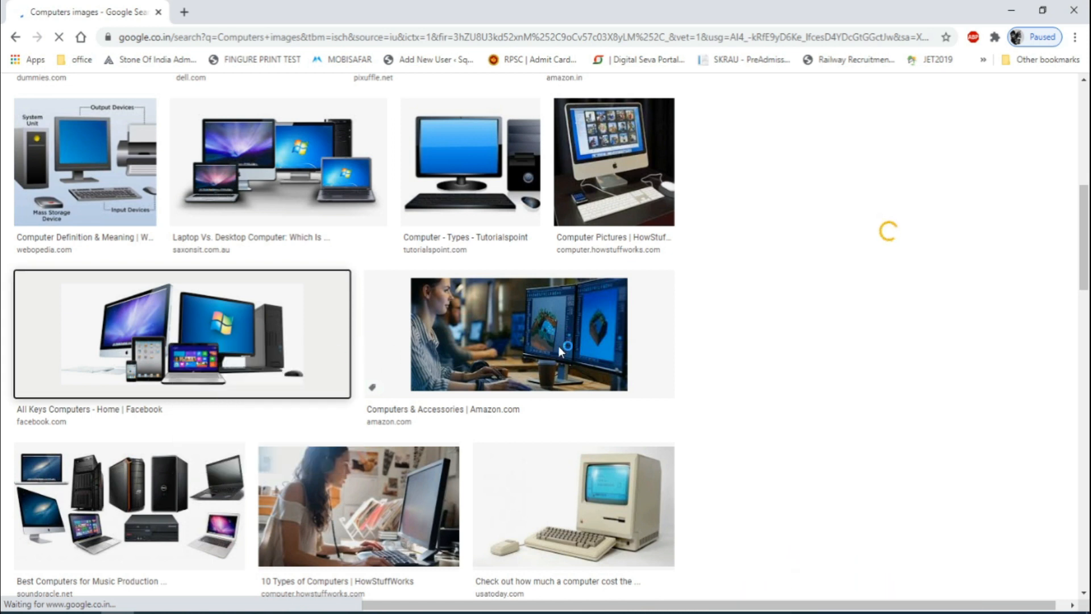
Preview the Britannica laptop image and save it to the Desktop as download (3).jpg.
scroll(602, 358, "down", 3)
scroll(603, 362, "down", 4)
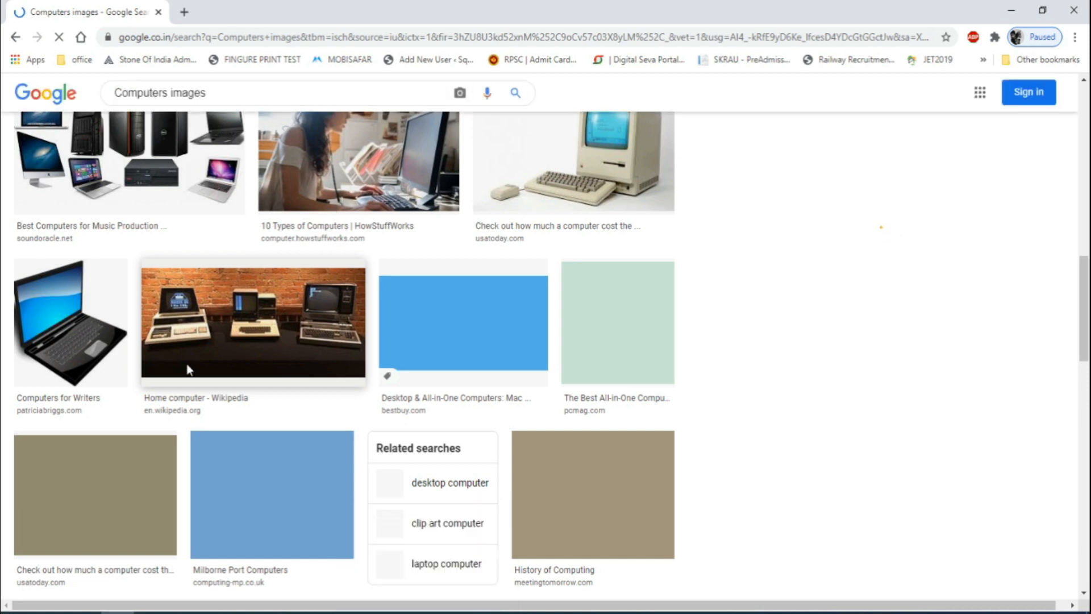
scroll(231, 316, "up", 5)
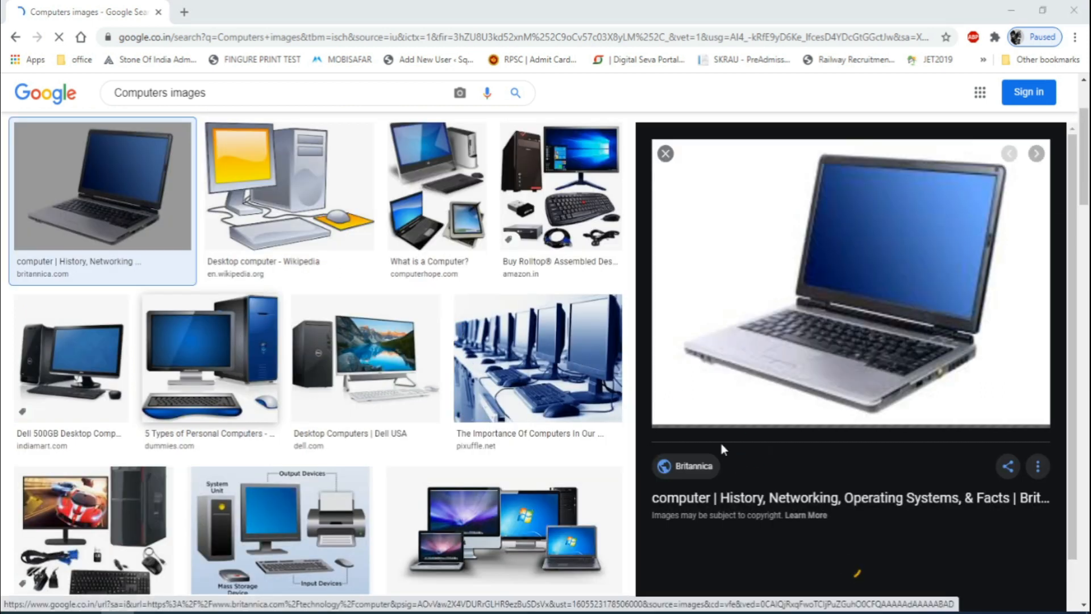
left_click(749, 442)
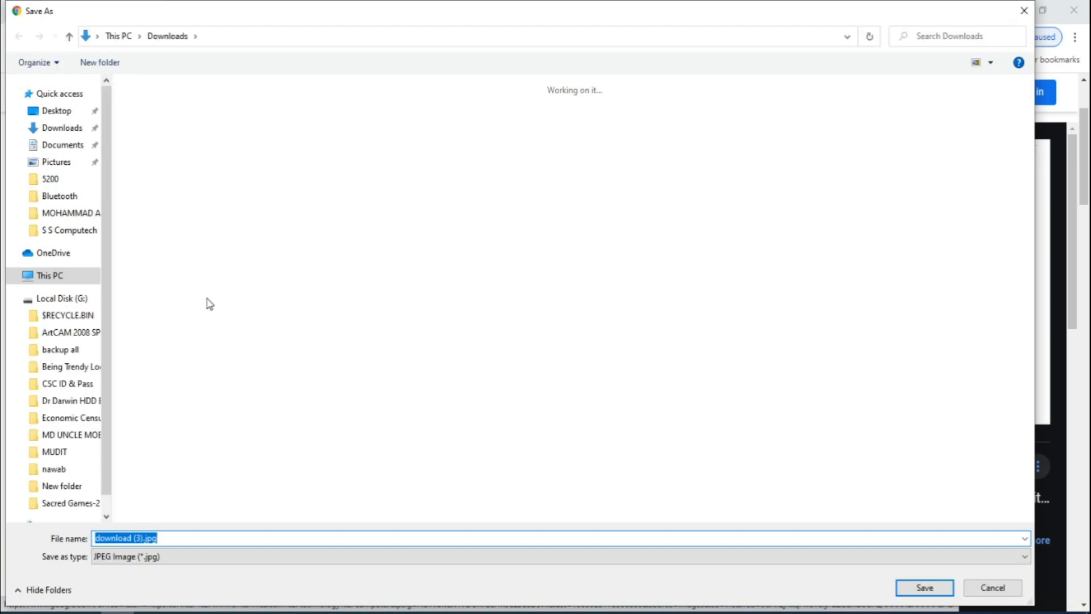
left_click(57, 112)
left_click(923, 586)
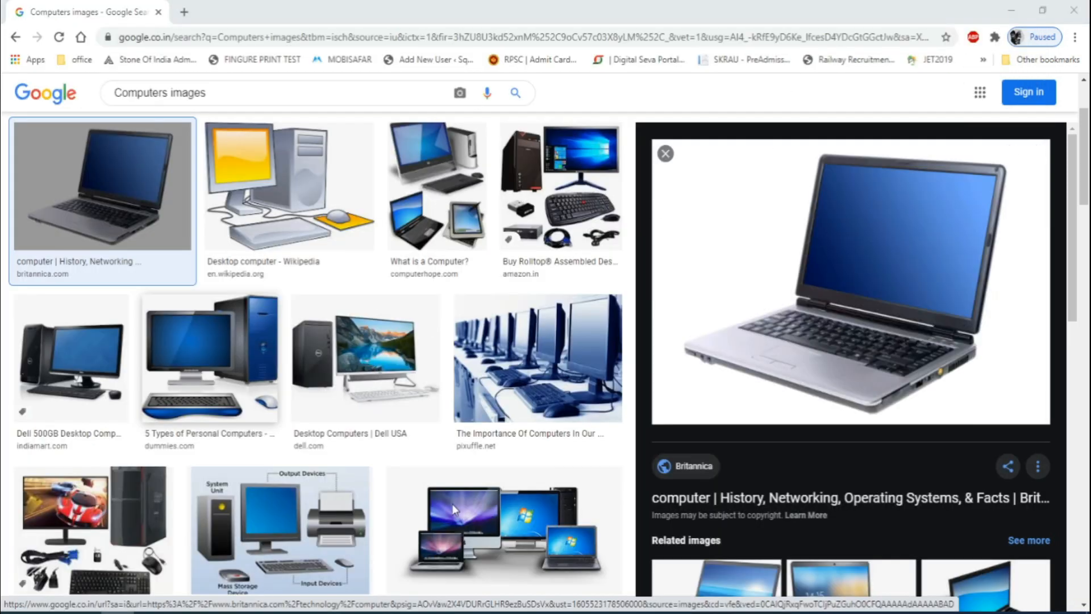
Switch to Illustrator, place download (3).jpg from the Desktop about 4.5 in wide in the header's right half, and update its modified link.
left_click(419, 612)
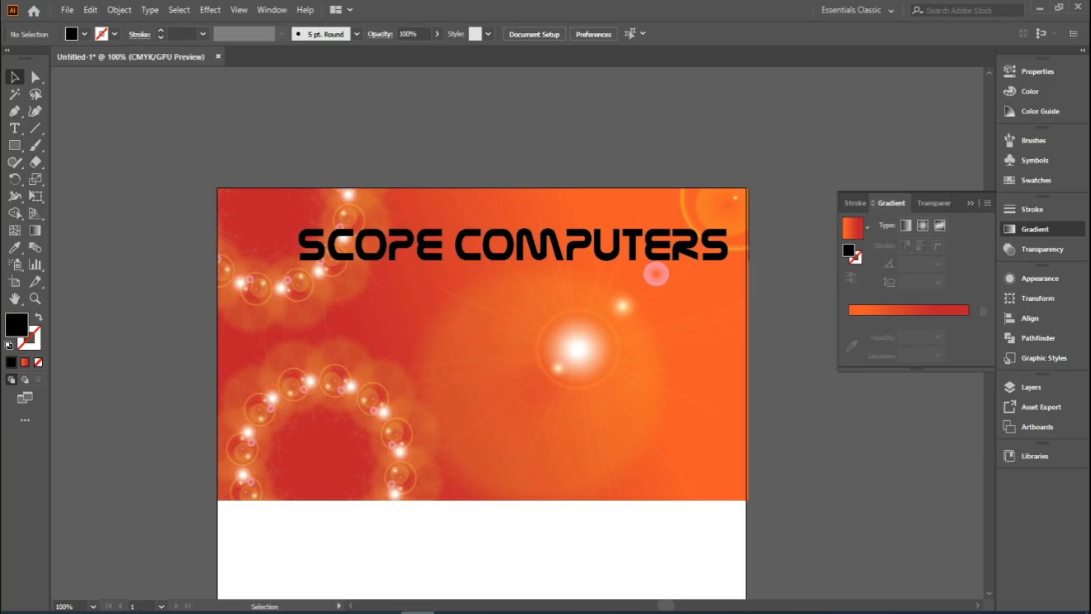
left_click(68, 11)
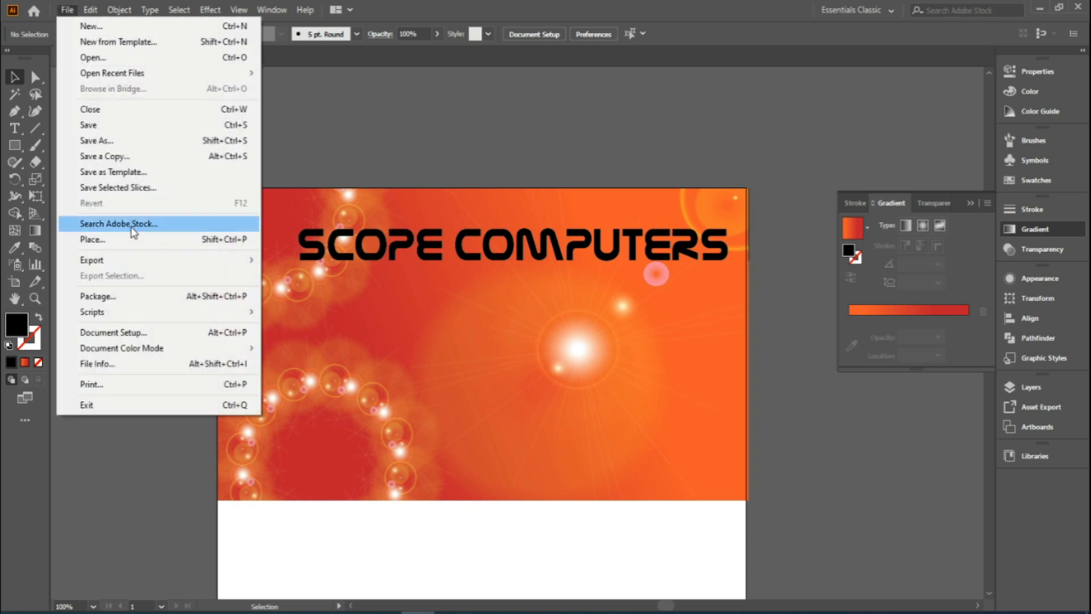
left_click(133, 244)
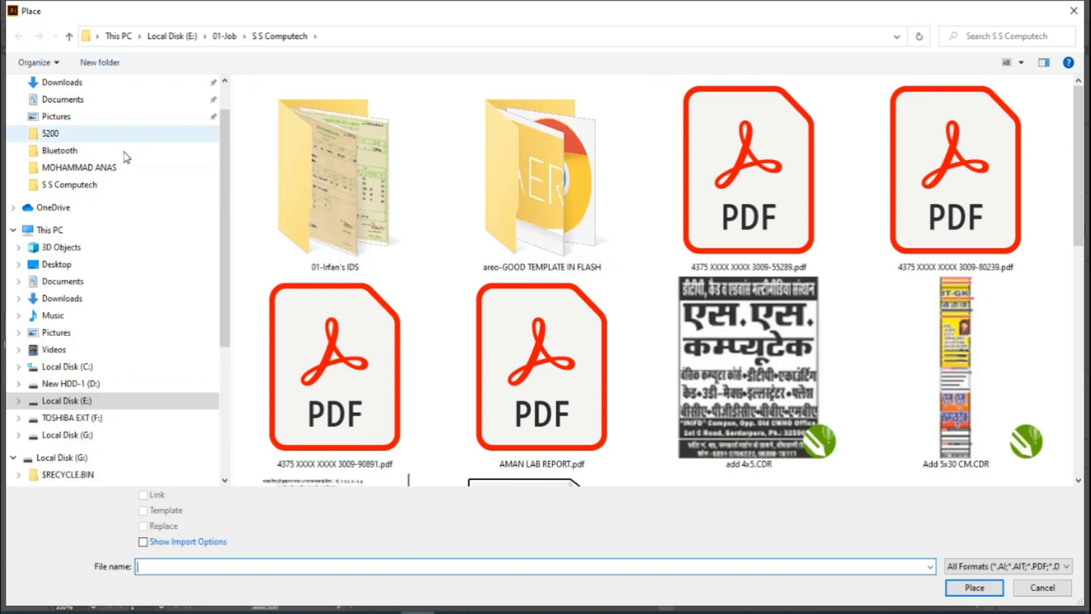
left_click(85, 265)
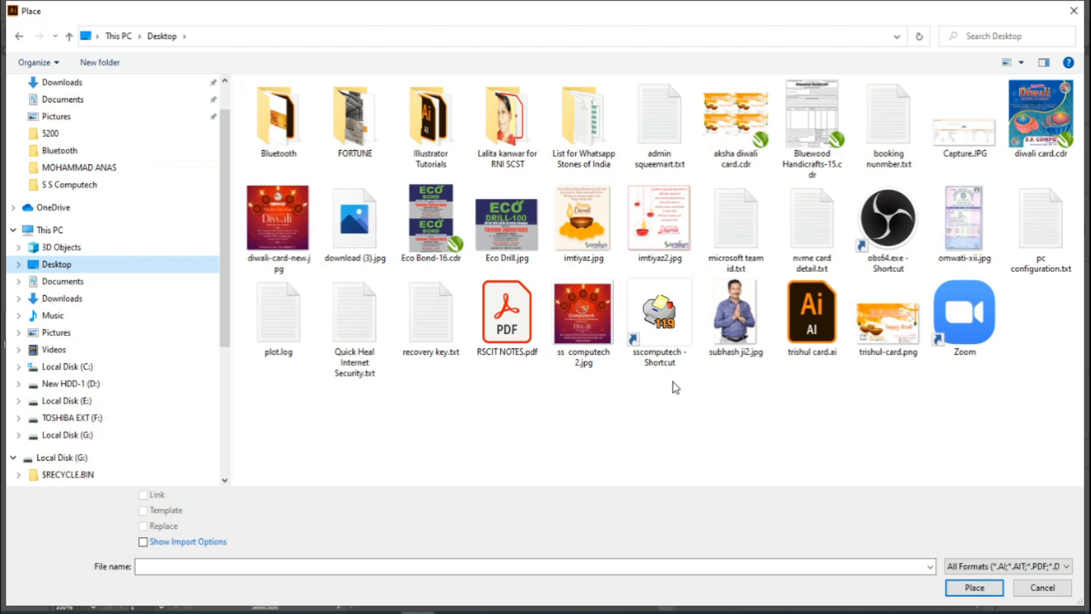
left_click(340, 220)
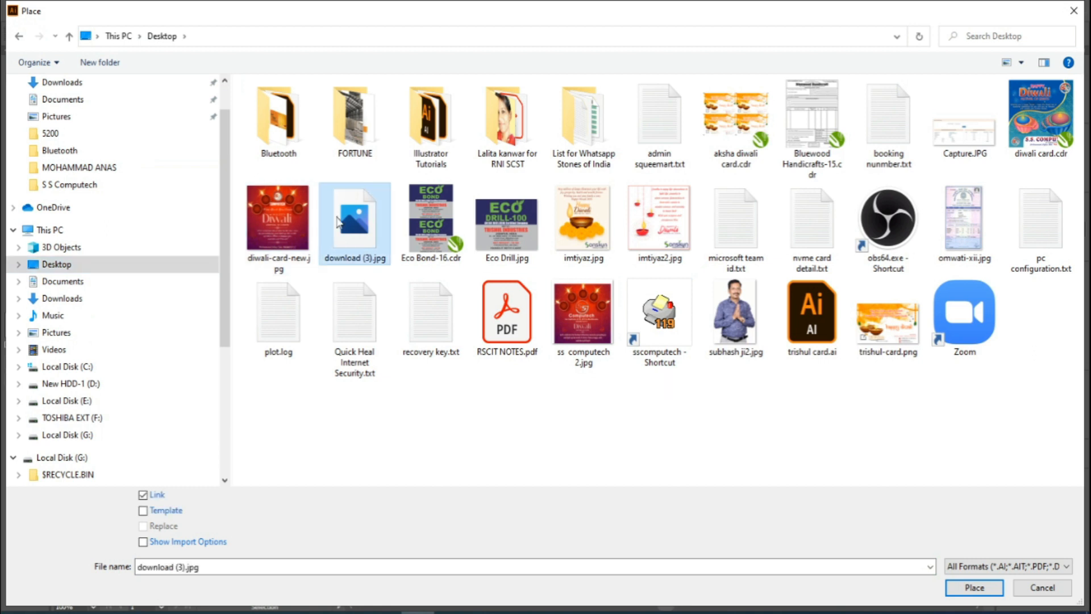
left_click(960, 594)
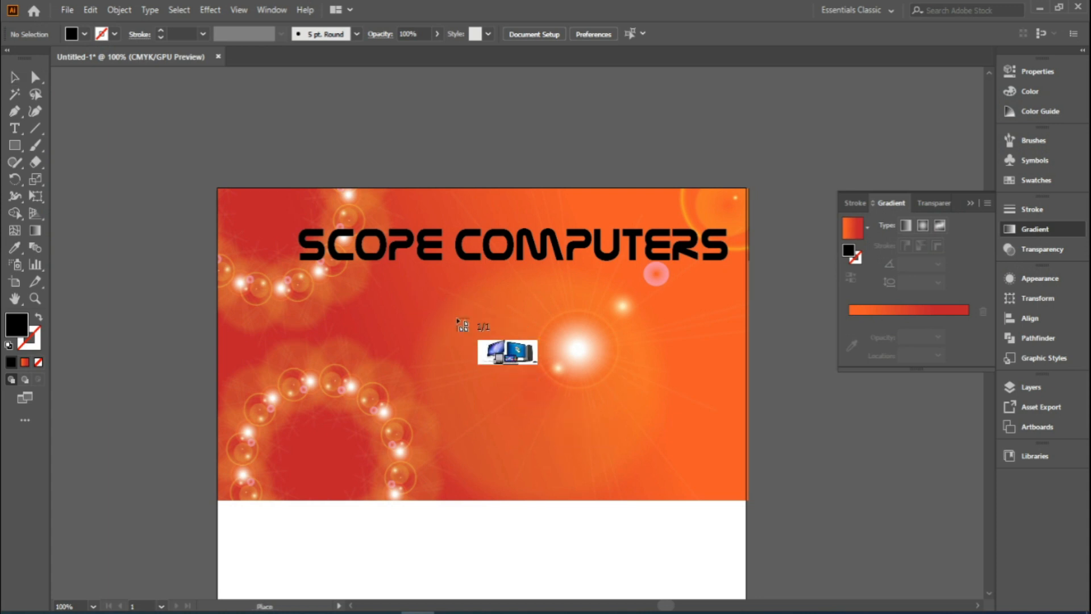
left_click_drag(457, 320, 747, 474)
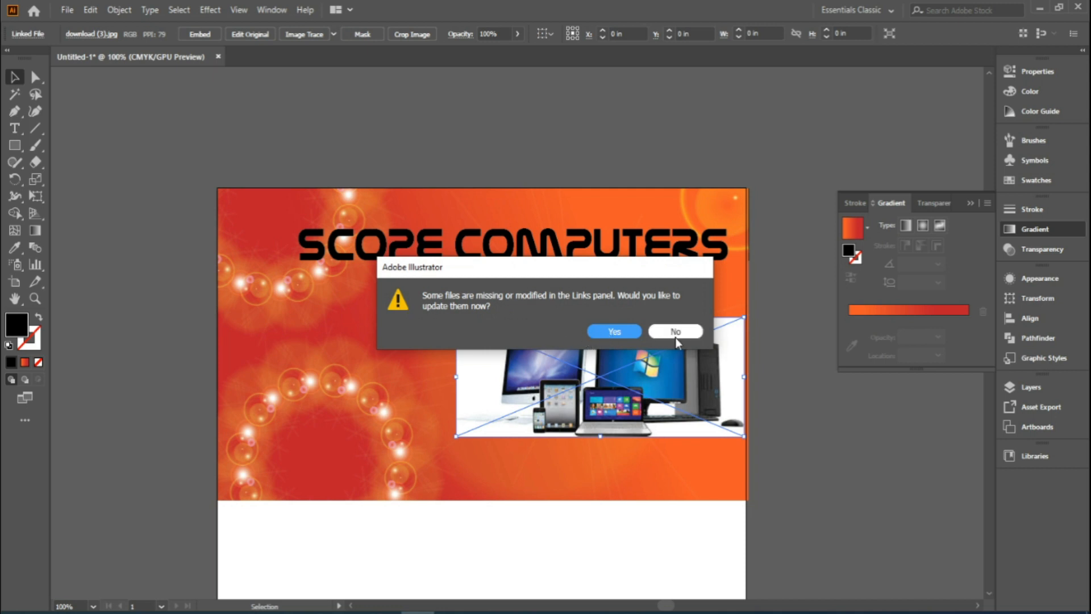
left_click(613, 332)
Move the placed computers image down towards the header's lower edge and embed it in the document.
left_click_drag(585, 375, 582, 432)
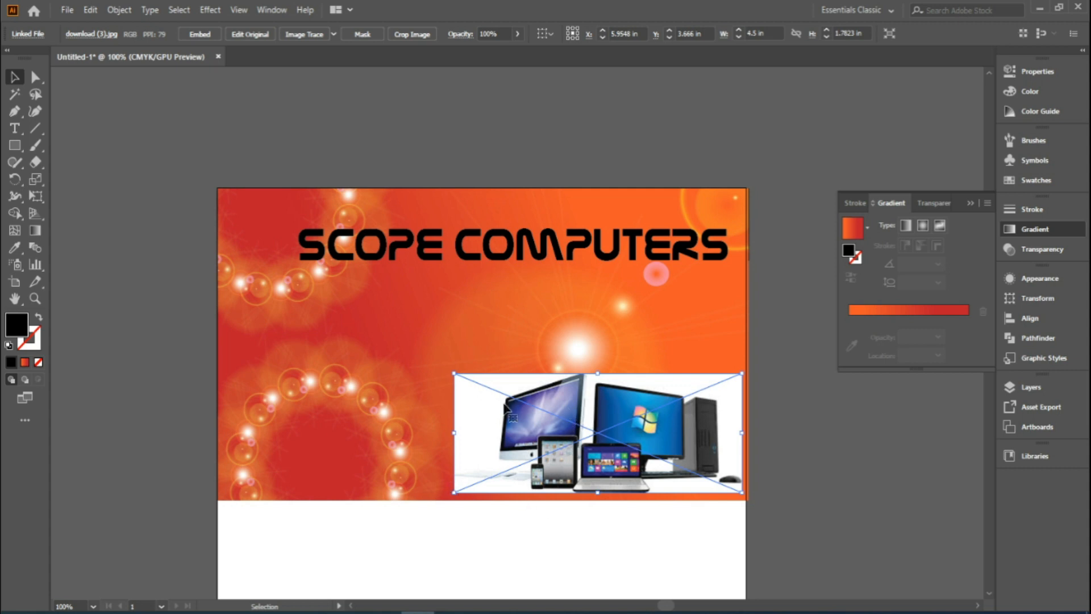
key("ctrl+h")
left_click(639, 442)
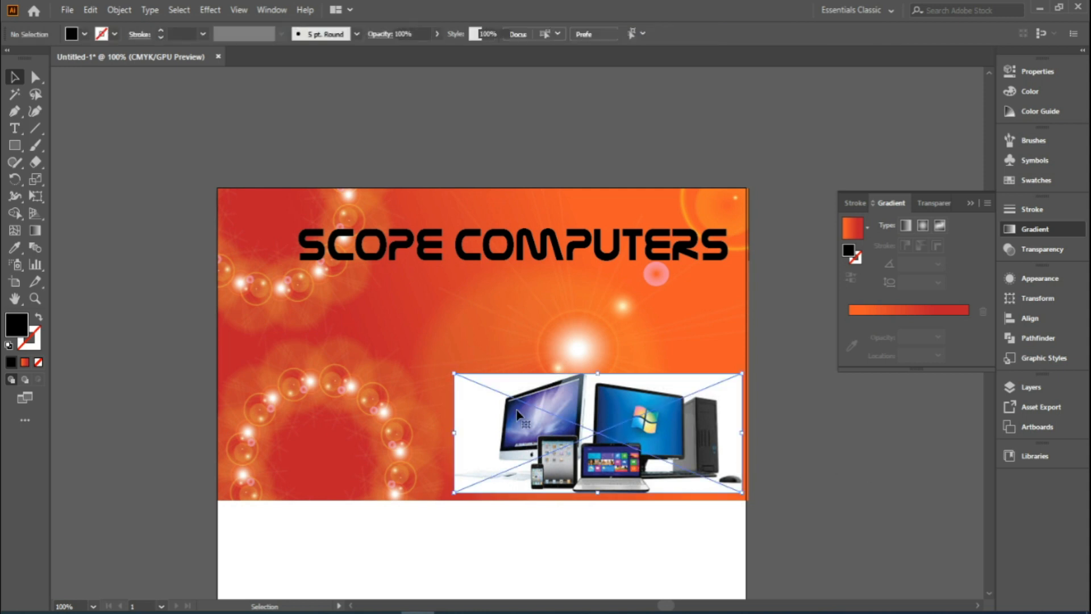
left_click(538, 446)
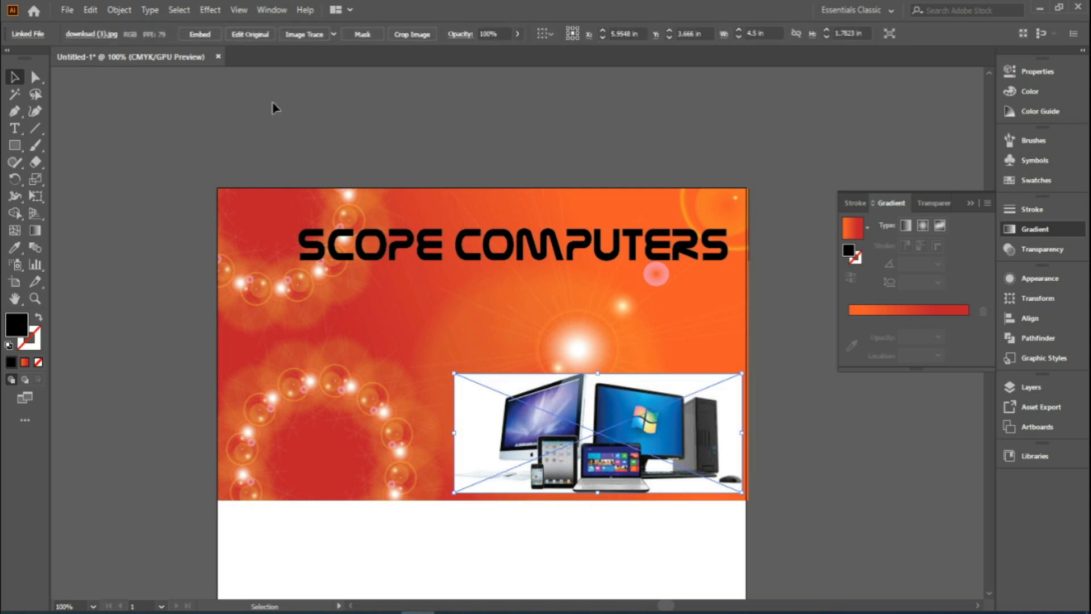
left_click(200, 34)
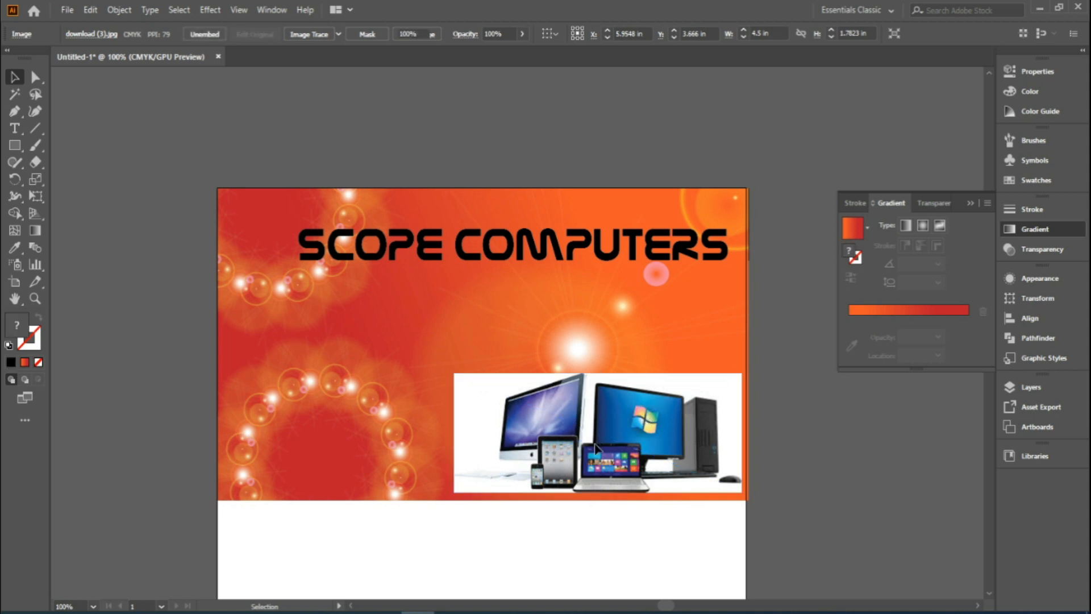
Align the embedded computers image with the header's lower-right corner.
left_click(620, 456)
left_click_drag(618, 456, 618, 456)
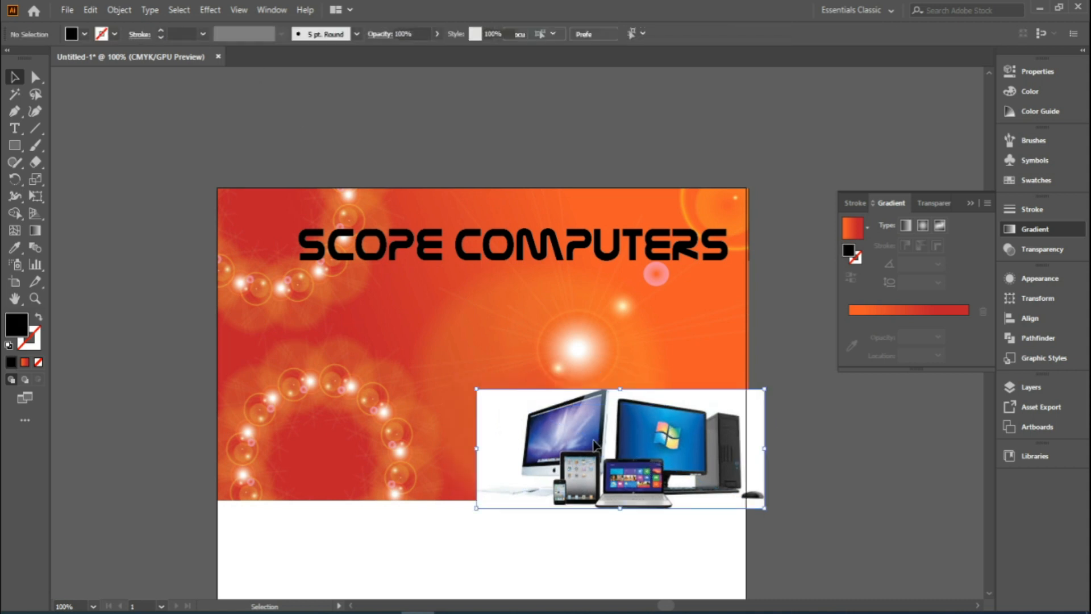
left_click(591, 444)
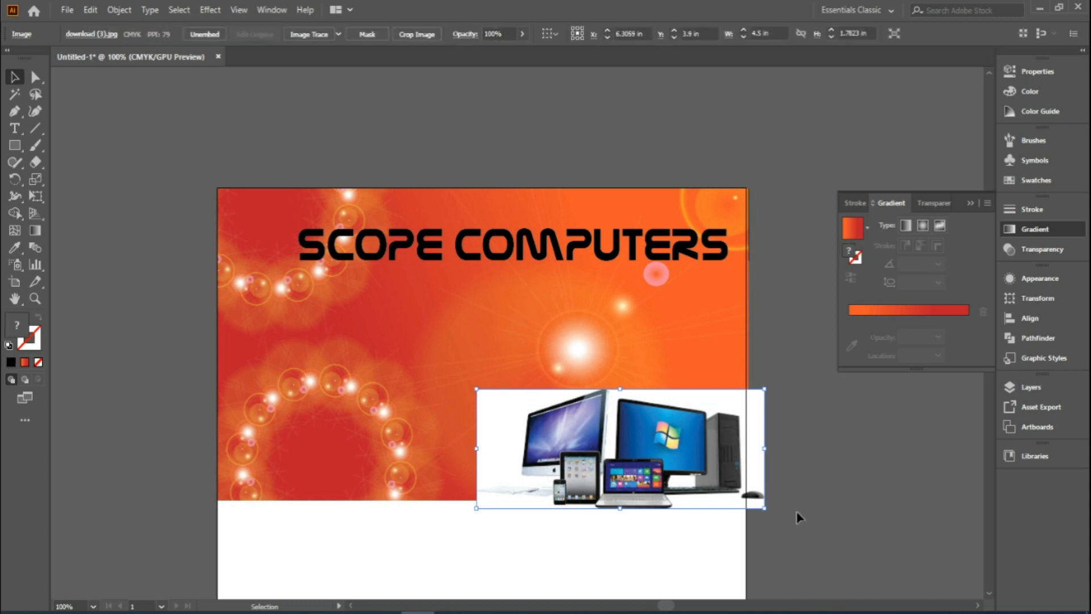
mouse_move(556, 469)
left_mouse_down()
mouse_move(518, 460)
mouse_move(536, 460)
left_mouse_up()
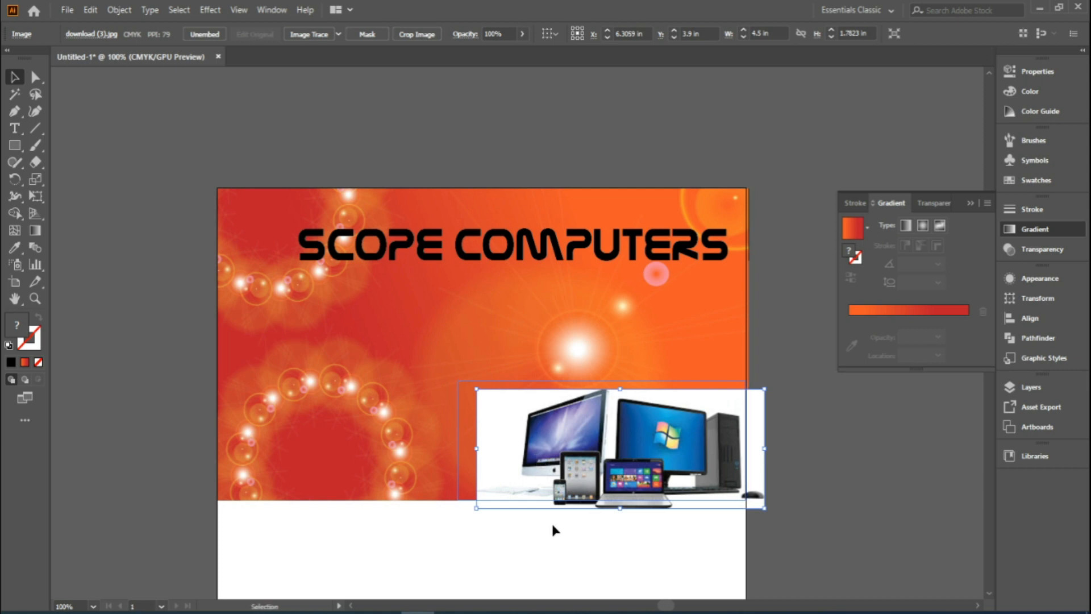
left_click(874, 473)
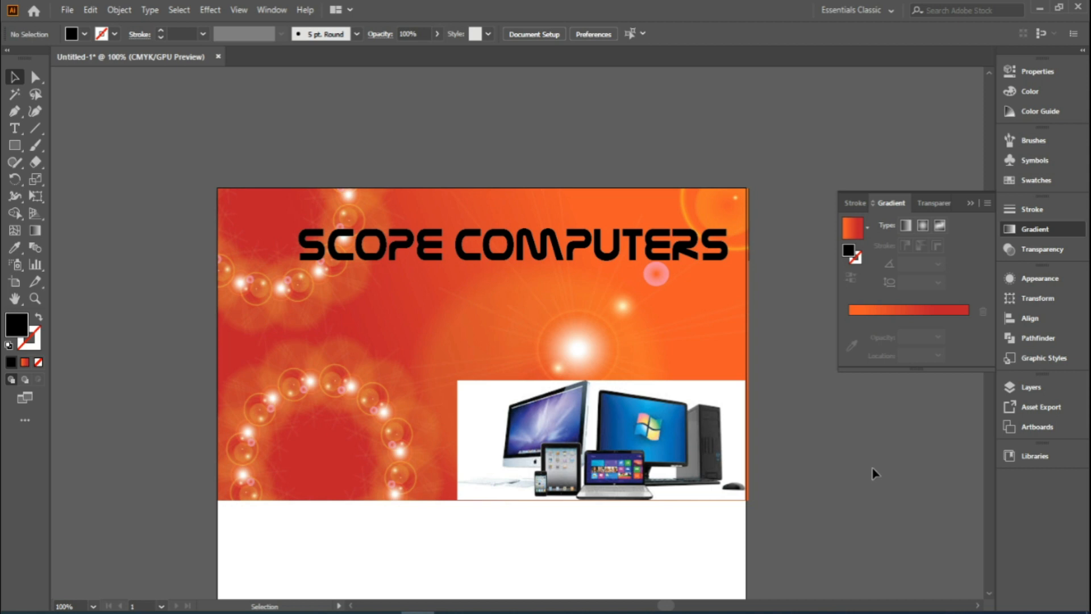
Fill the Scope Computers title with red.
left_click(542, 261)
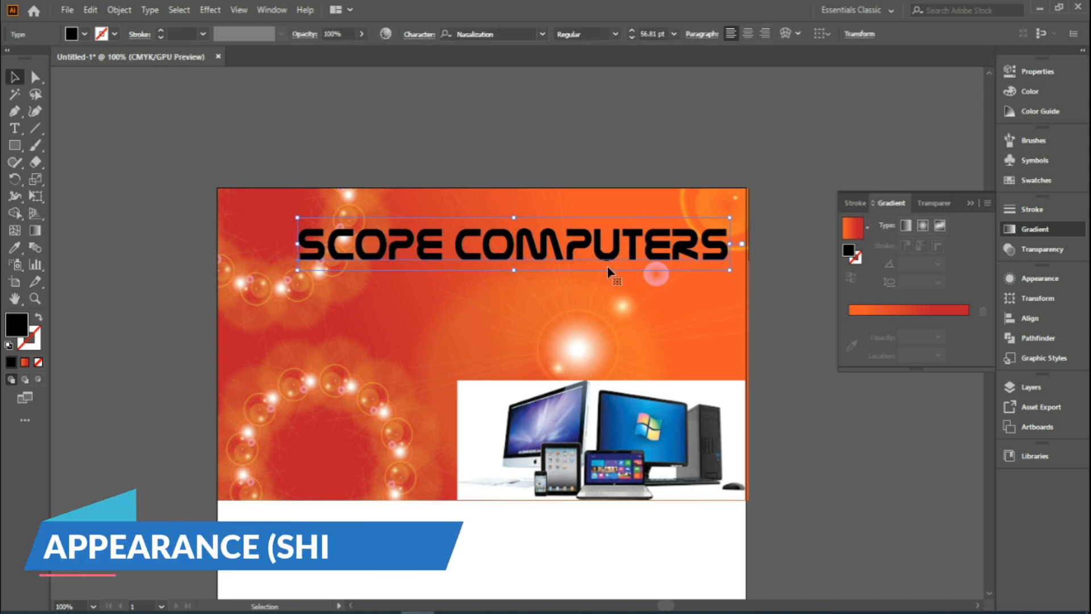
left_click(1021, 279)
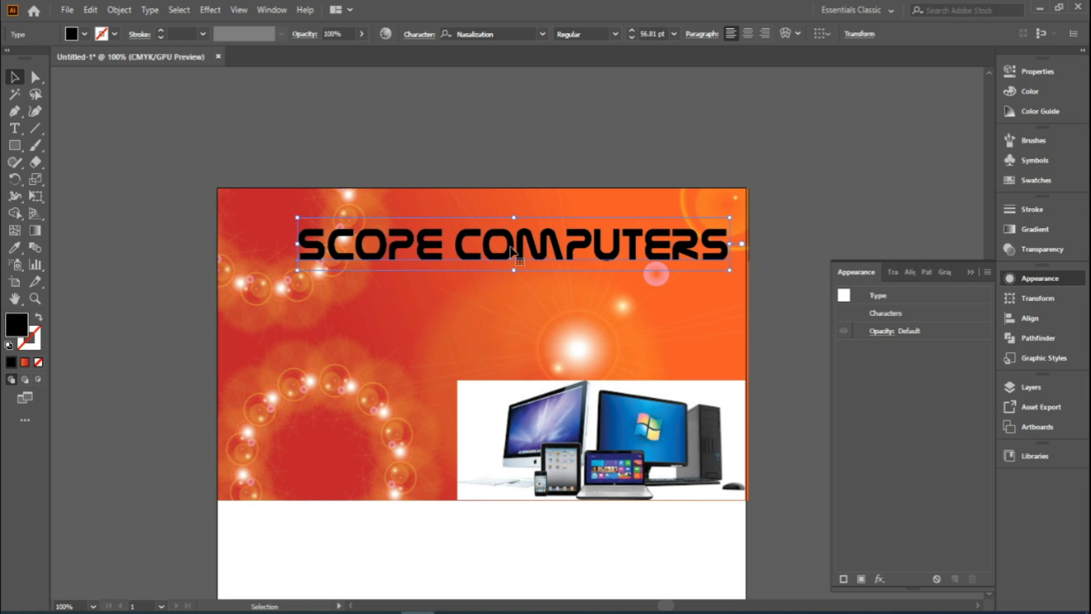
left_click(73, 34)
left_click(67, 57)
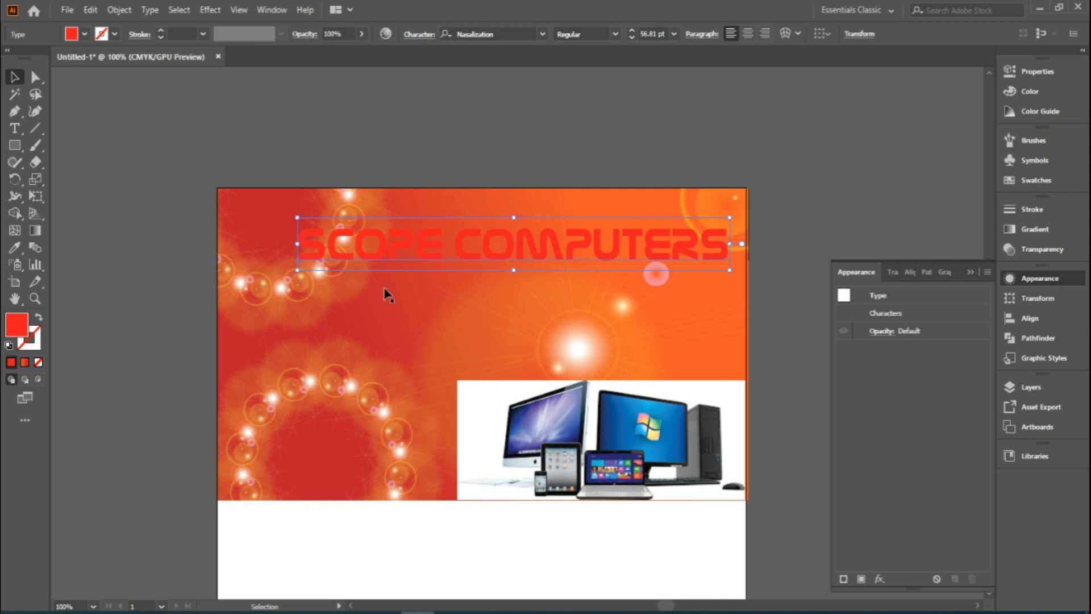
Give the Scope Computers title a light gray stroke of 5% black.
left_click(35, 335)
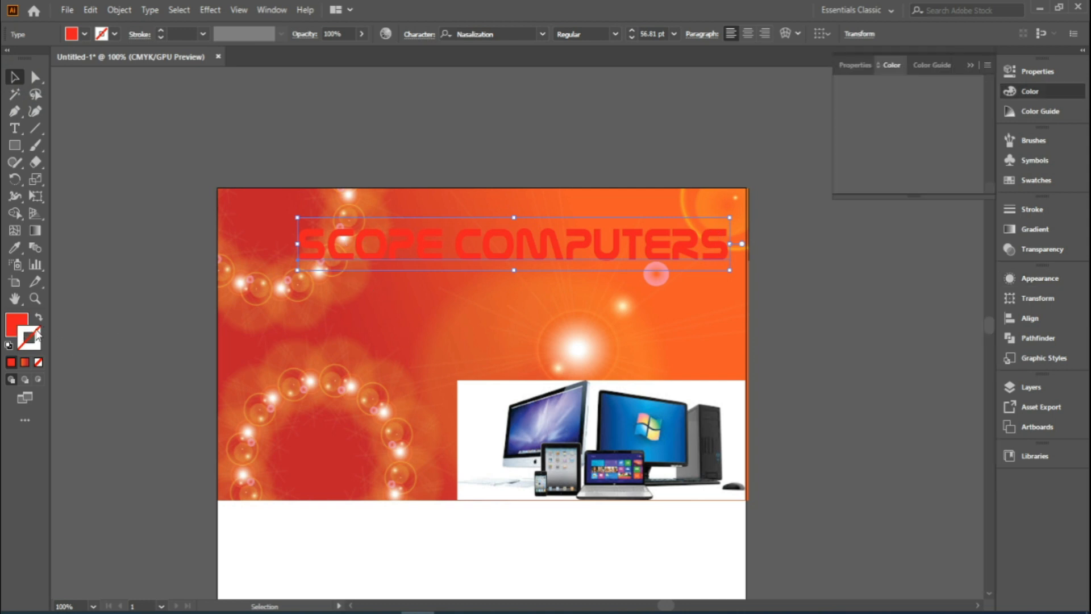
left_click(114, 34)
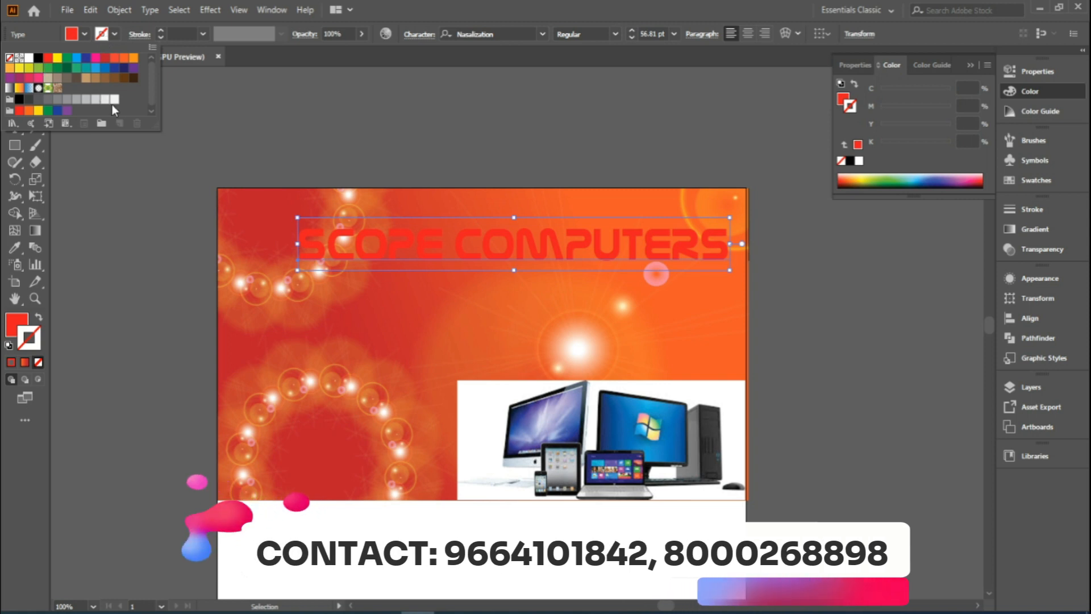
left_click(114, 98)
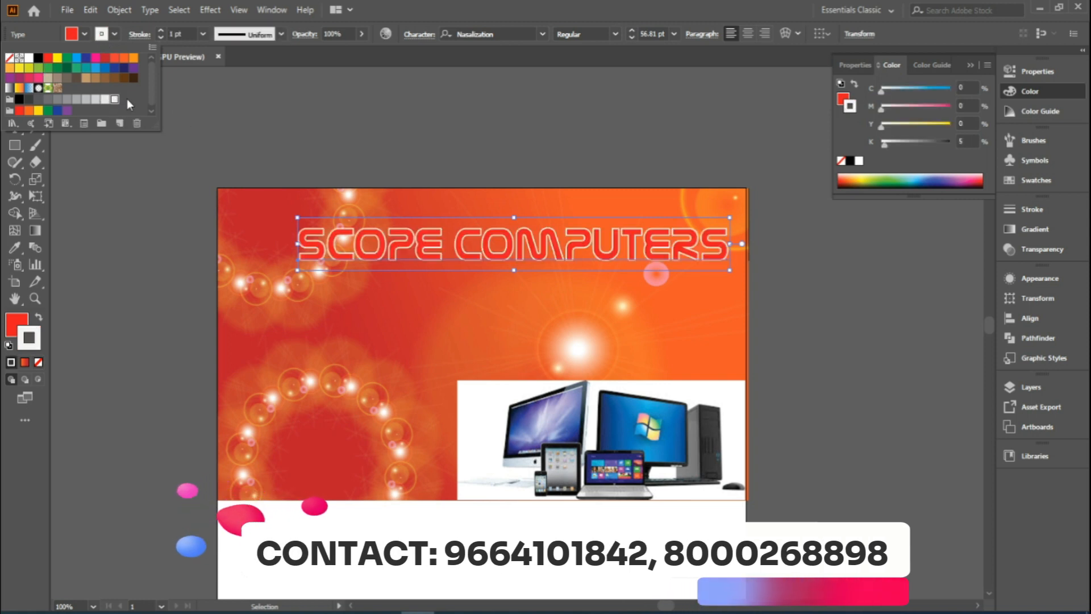
left_click(270, 55)
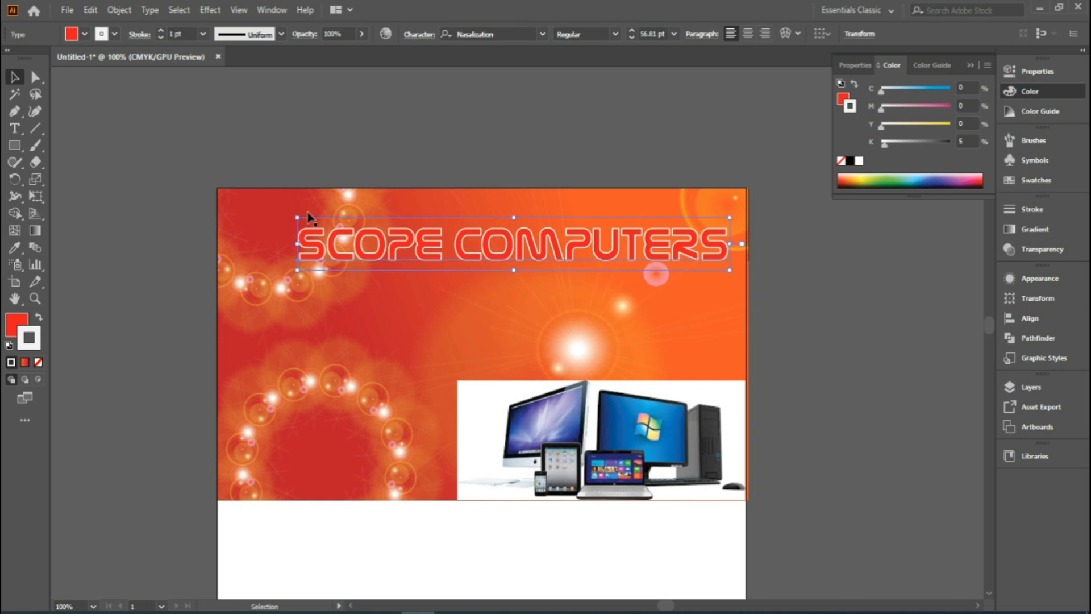
Add a new stroke to the title's appearance, colour it yellow and set its weight to 0.5 pt.
left_click(1041, 282)
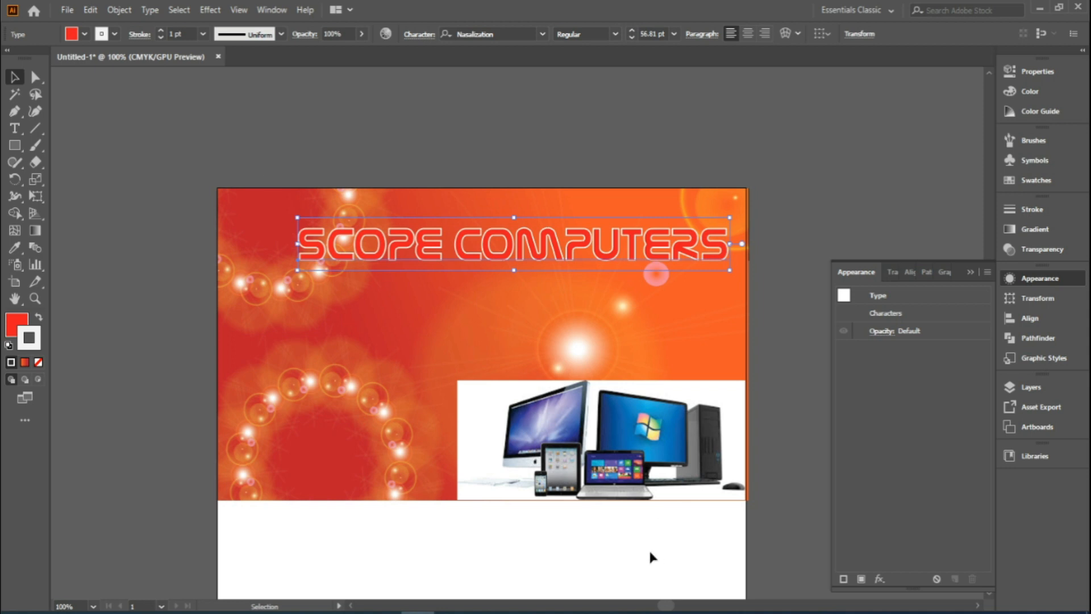
left_click(843, 581)
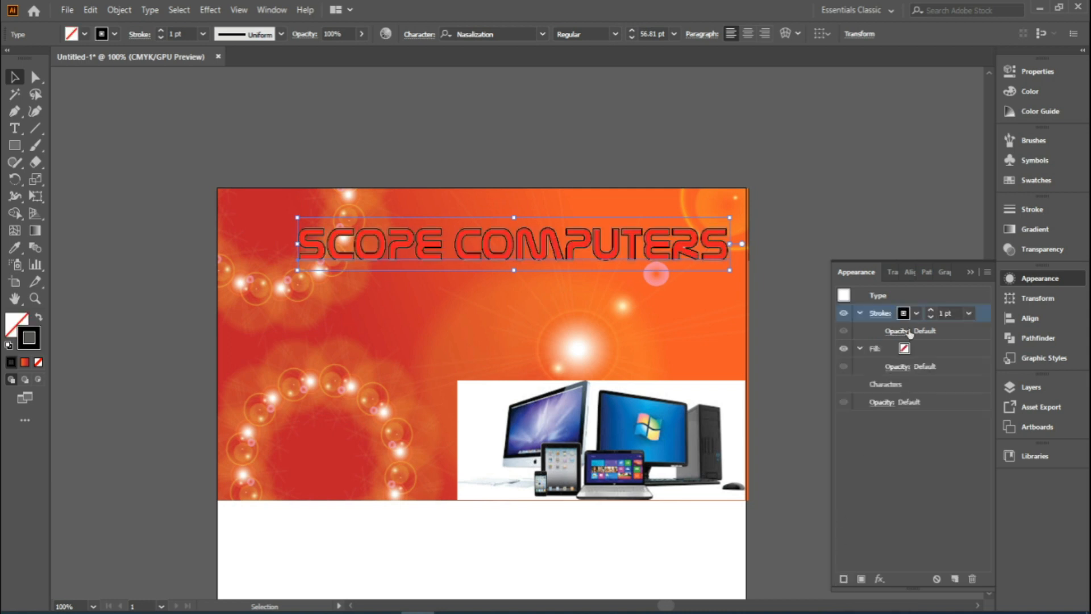
left_click(915, 314)
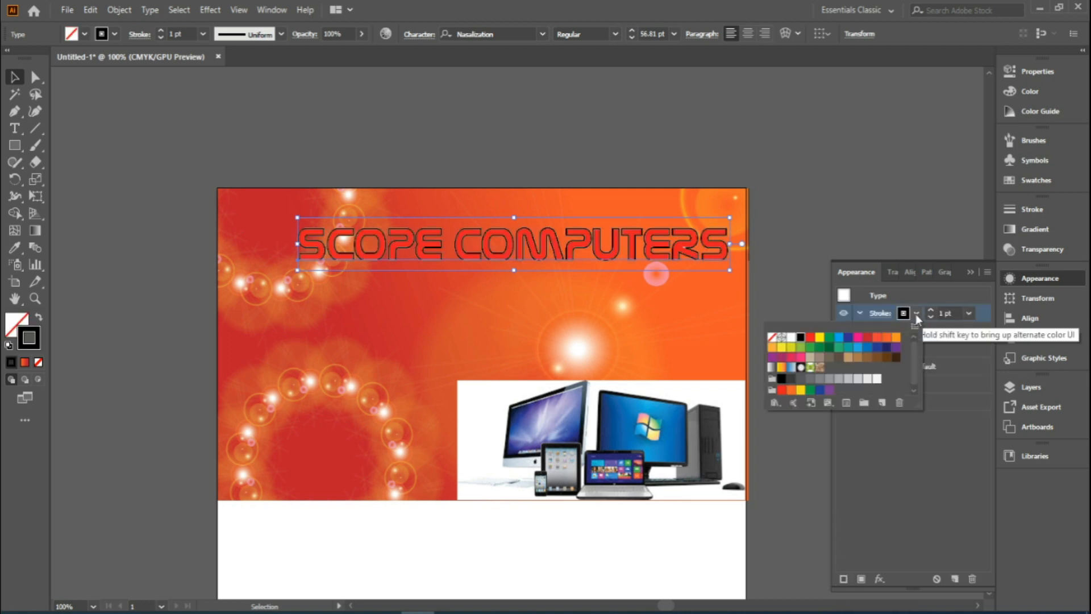
left_click(820, 338)
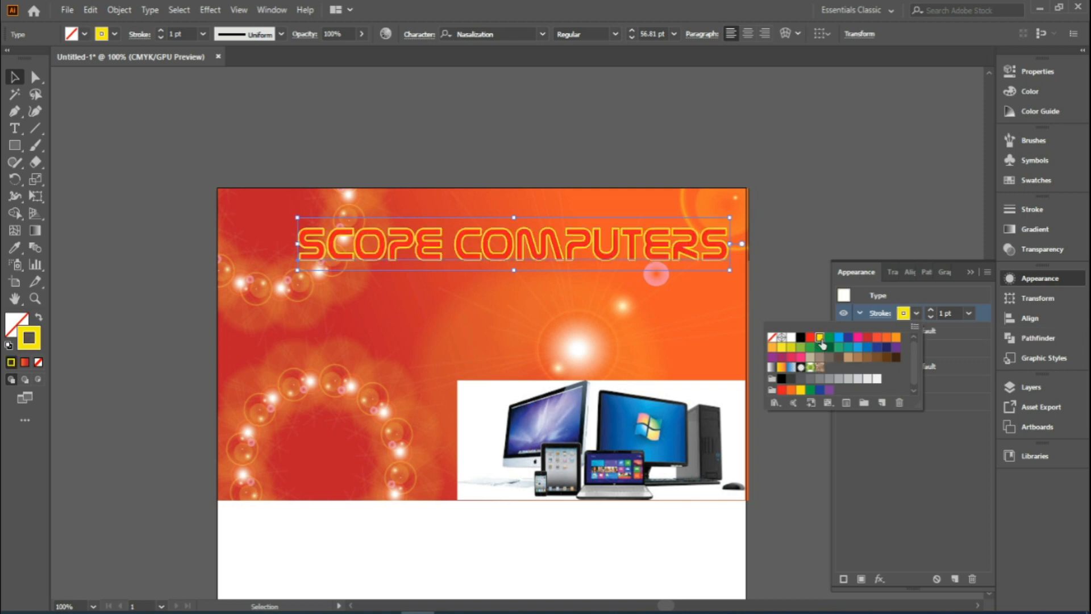
double_click(944, 314)
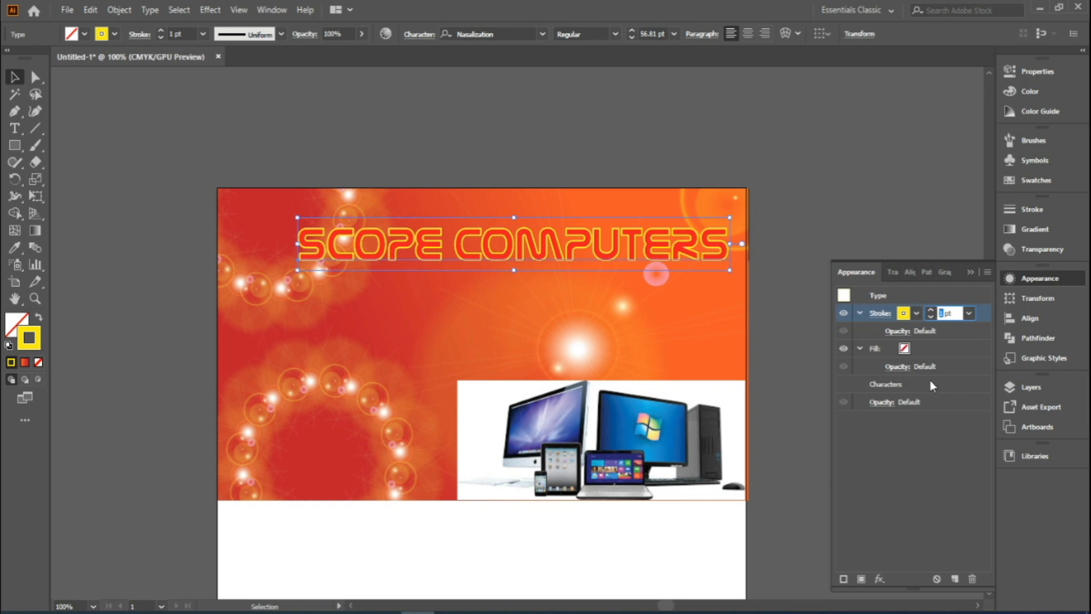
type("0.5")
left_click(979, 311)
Inspect the title's outline up close and set the yellow stroke's weight to 1.5 pt.
key("a")
key("z")
left_click_drag(555, 224, 663, 329)
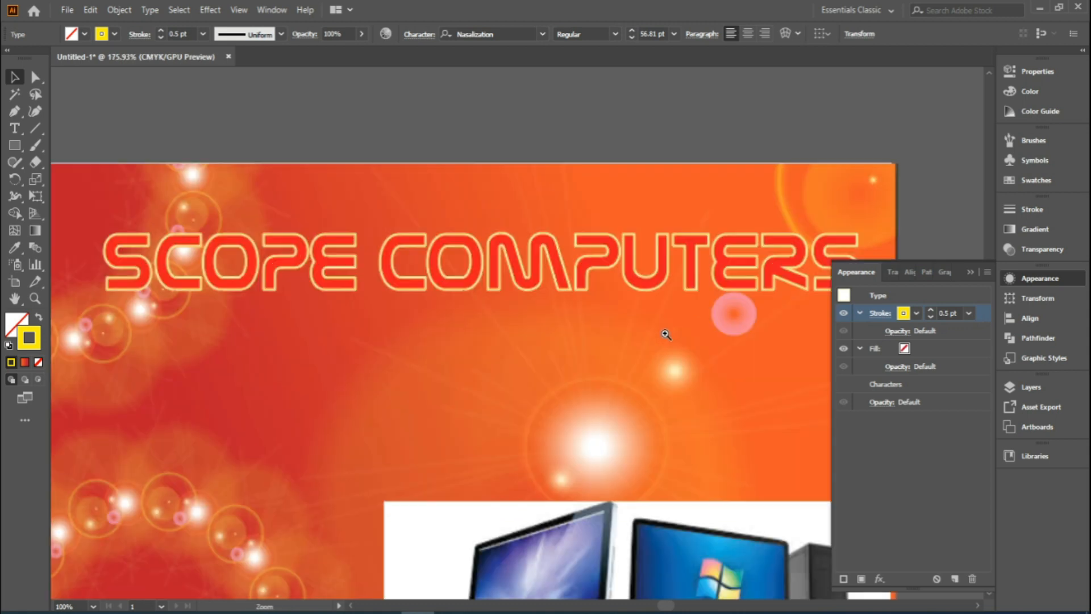
left_click_drag(692, 391, 748, 492)
left_click_drag(431, 209, 639, 427)
left_click_drag(555, 356, 673, 459)
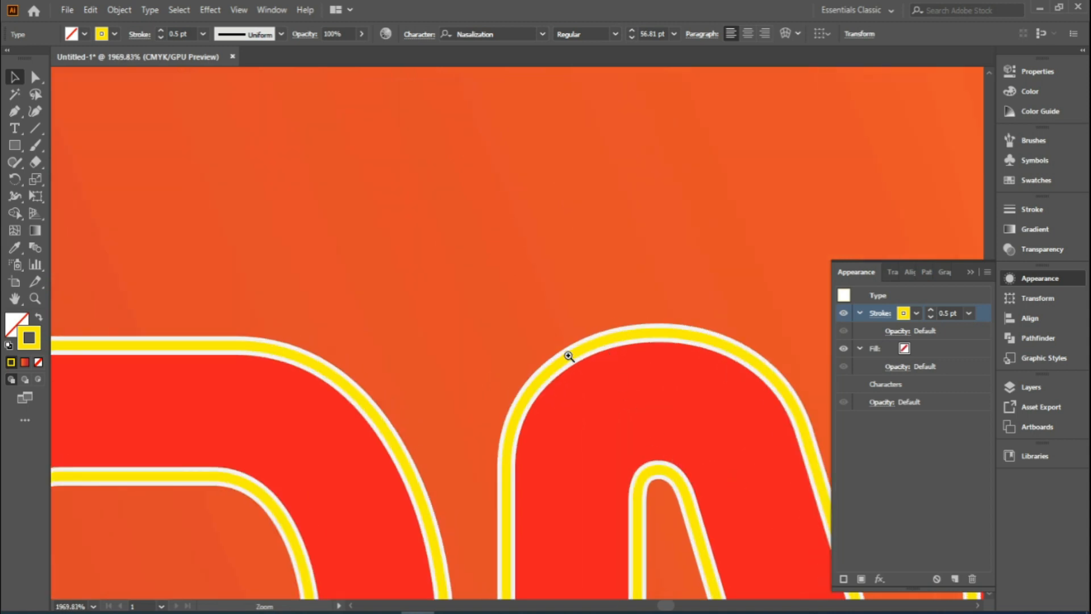
left_click(949, 312)
type("1.5")
left_click(958, 334)
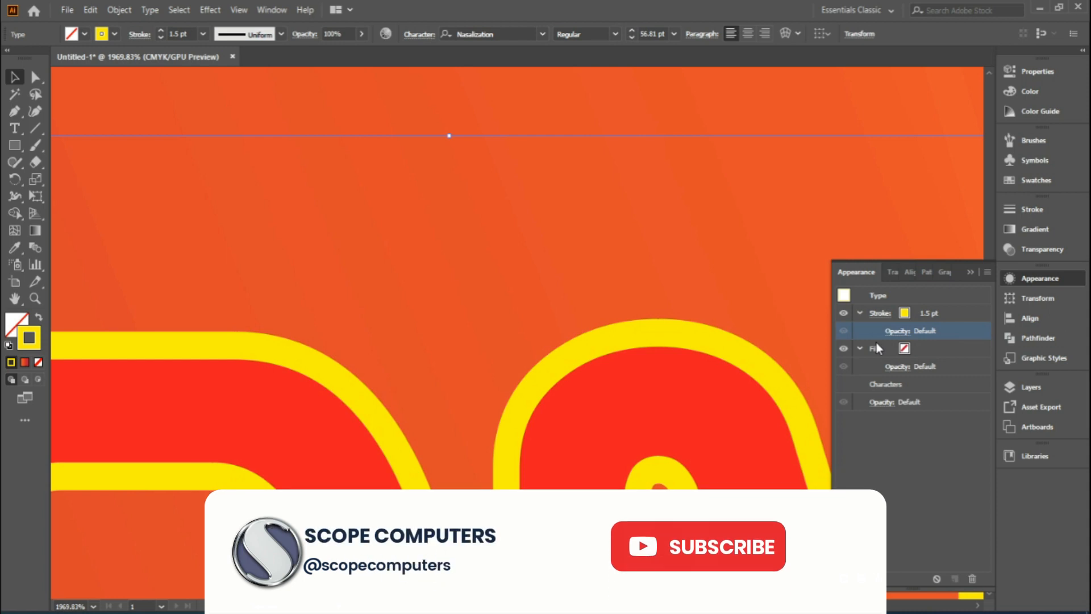
Move the title's yellow stroke below the fill, and add a white 1 pt stroke above it.
left_click_drag(953, 315, 949, 373)
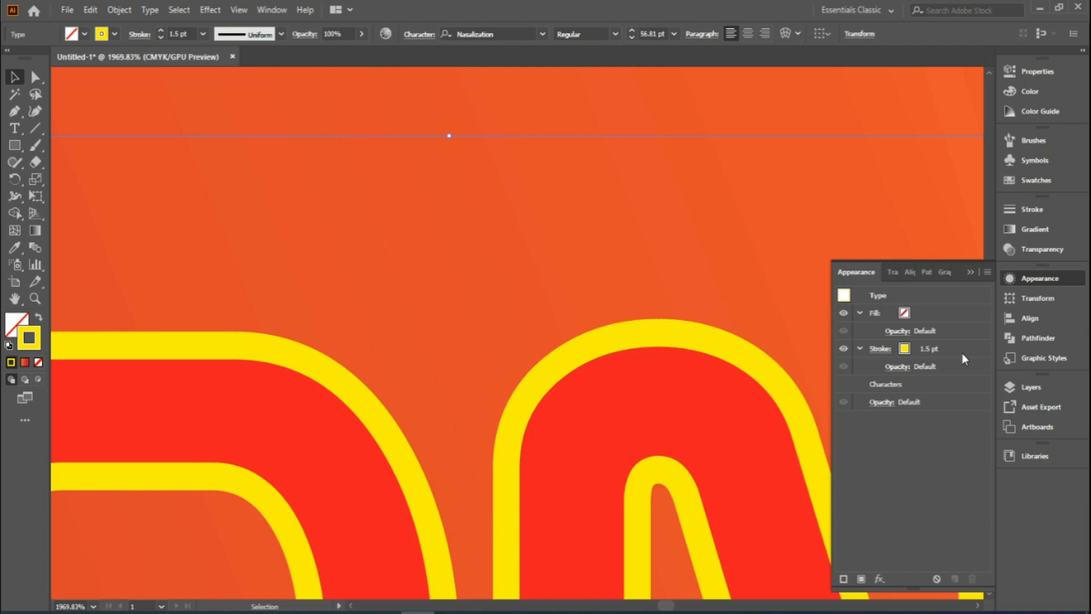
left_click(843, 579)
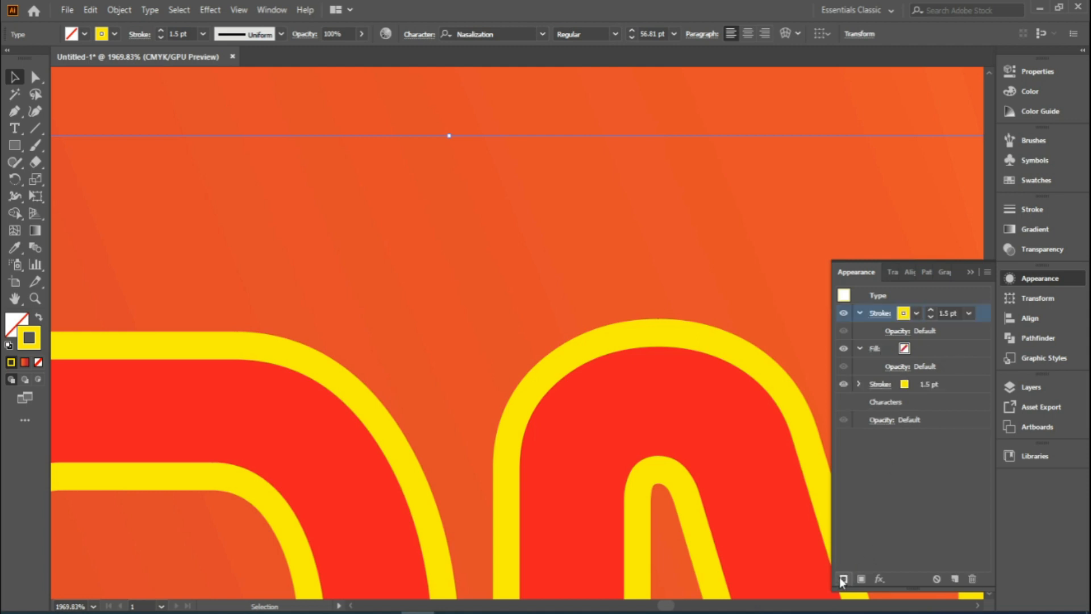
left_click(916, 313)
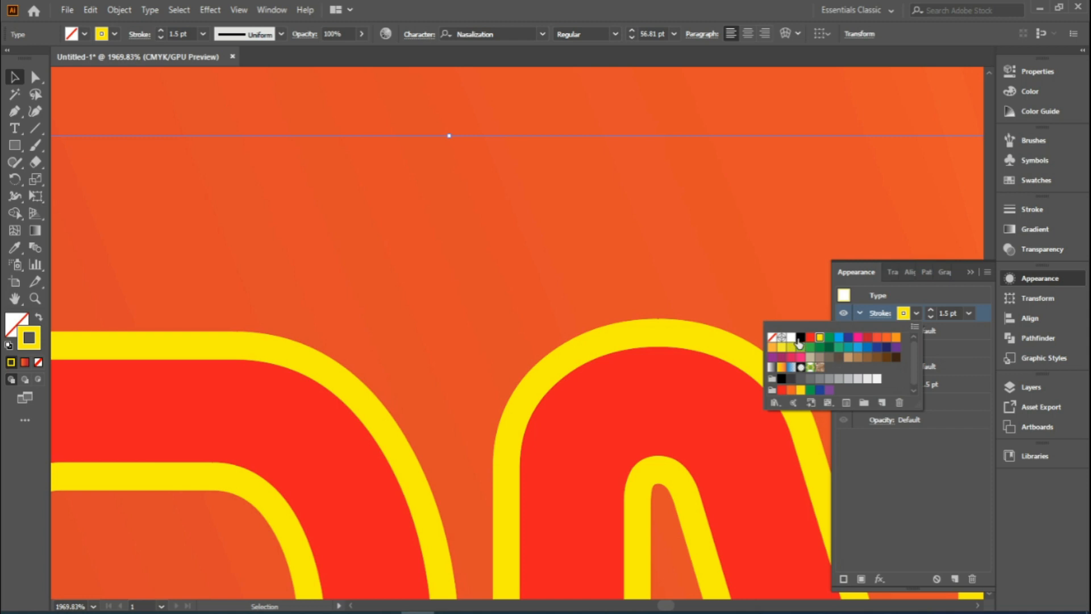
left_click(791, 337)
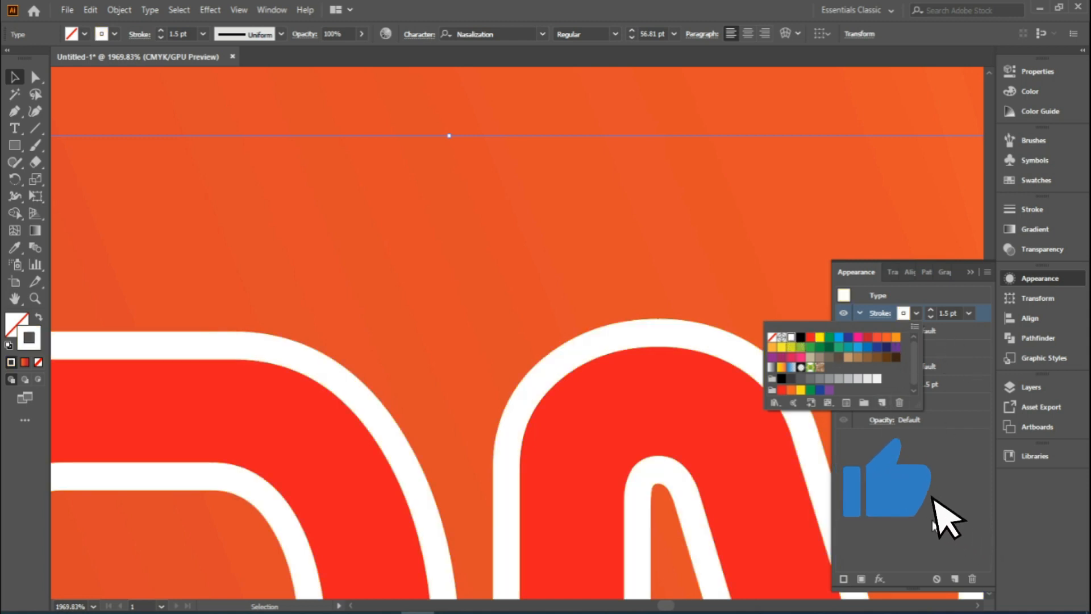
left_click(950, 290)
left_click(958, 312)
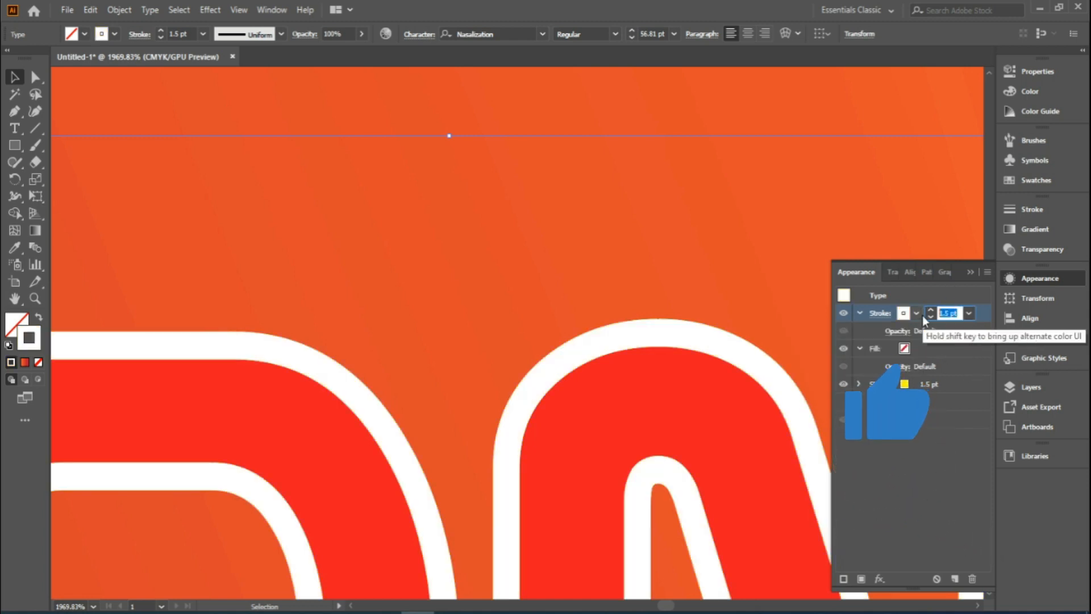
type("1")
key("Return")
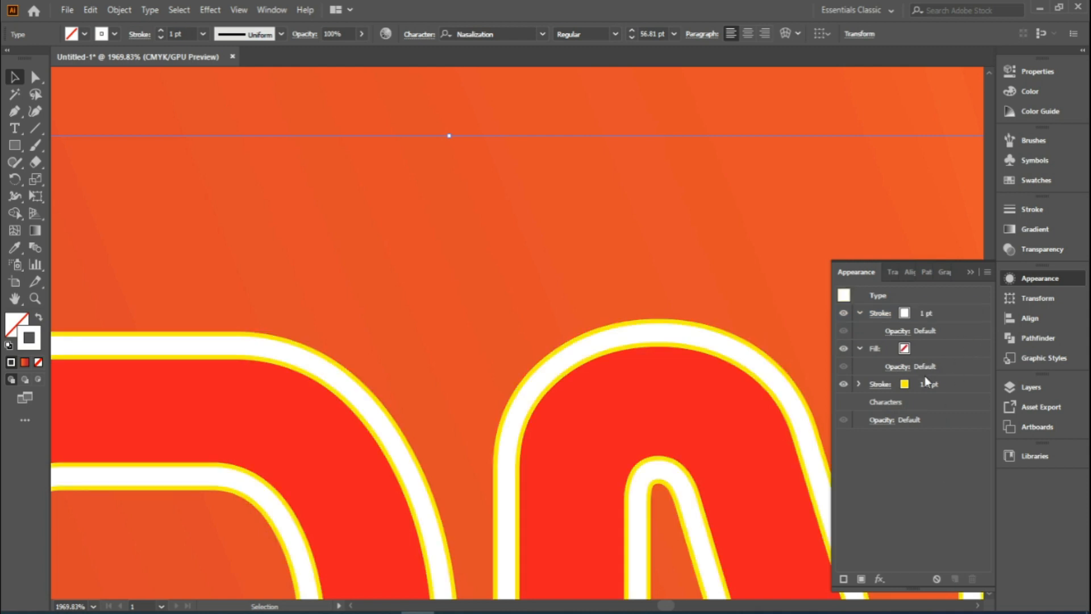
Reorder the title's appearance so the white stroke sits below the empty fill and directly above the yellow stroke.
scroll(624, 376, "down", 5)
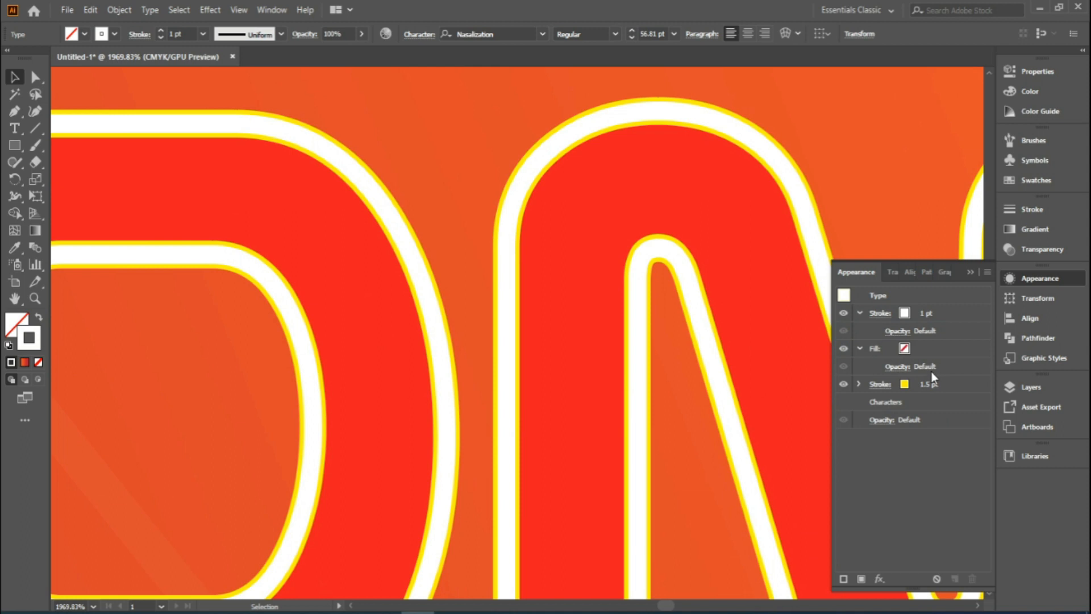
left_click(915, 315)
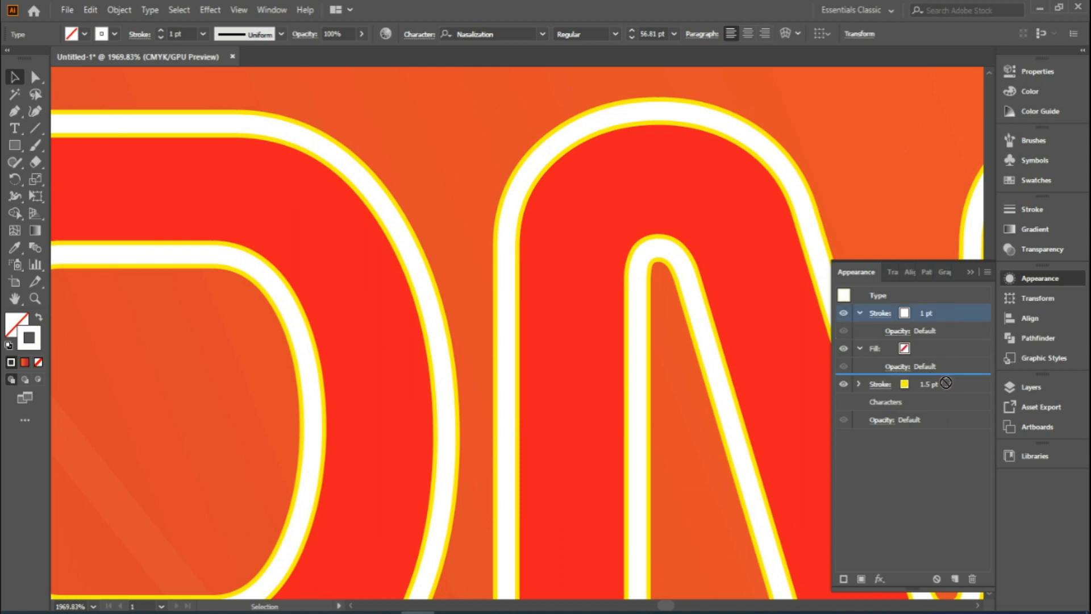
left_click_drag(945, 316, 947, 380)
mouse_move(953, 316)
left_mouse_down()
mouse_move(972, 372)
mouse_move(957, 398)
mouse_move(949, 319)
mouse_move(968, 401)
left_mouse_up()
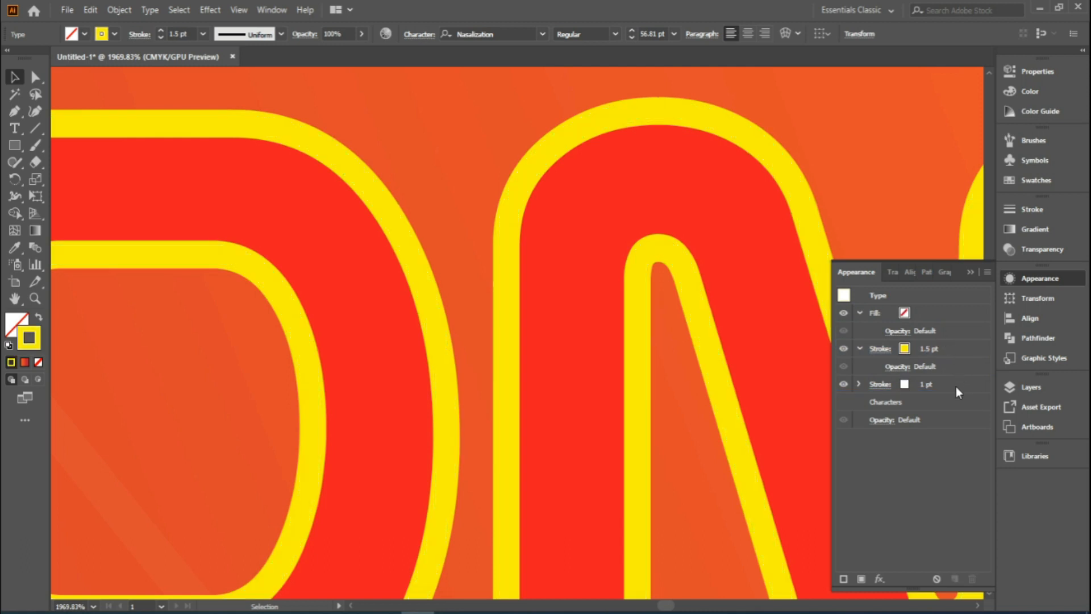
left_click_drag(957, 387, 958, 348)
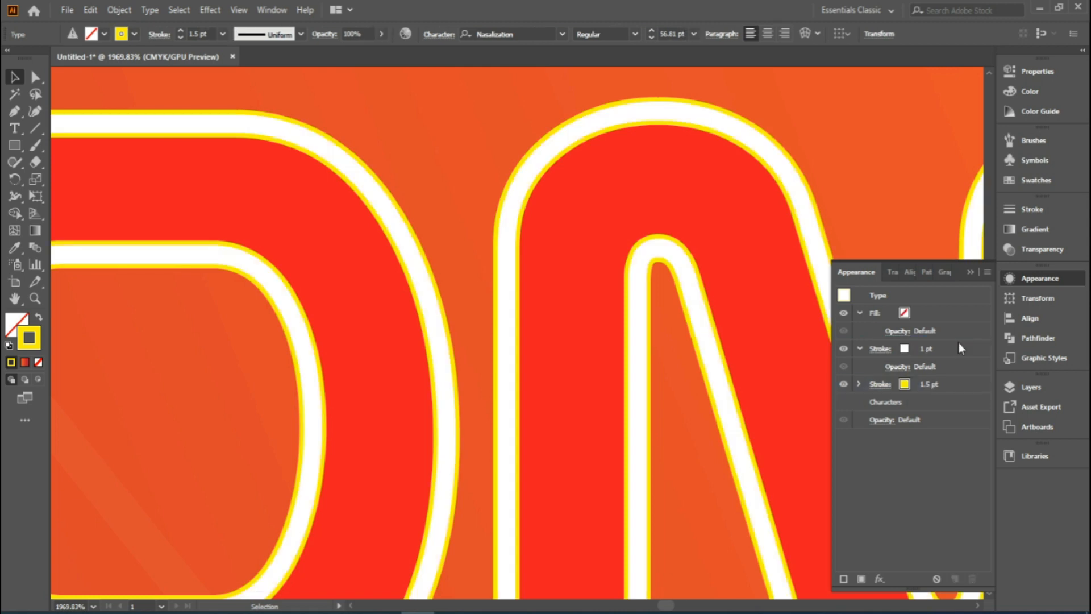
Set the yellow stroke's weight to 2 pt and check the layered outline across the title.
left_click(922, 383)
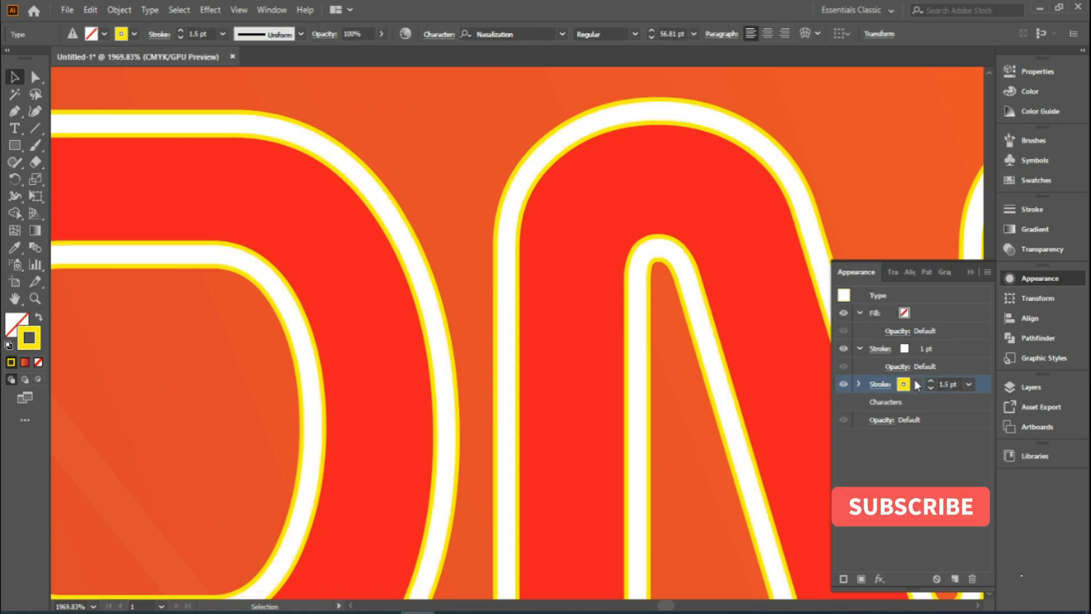
left_click(931, 380)
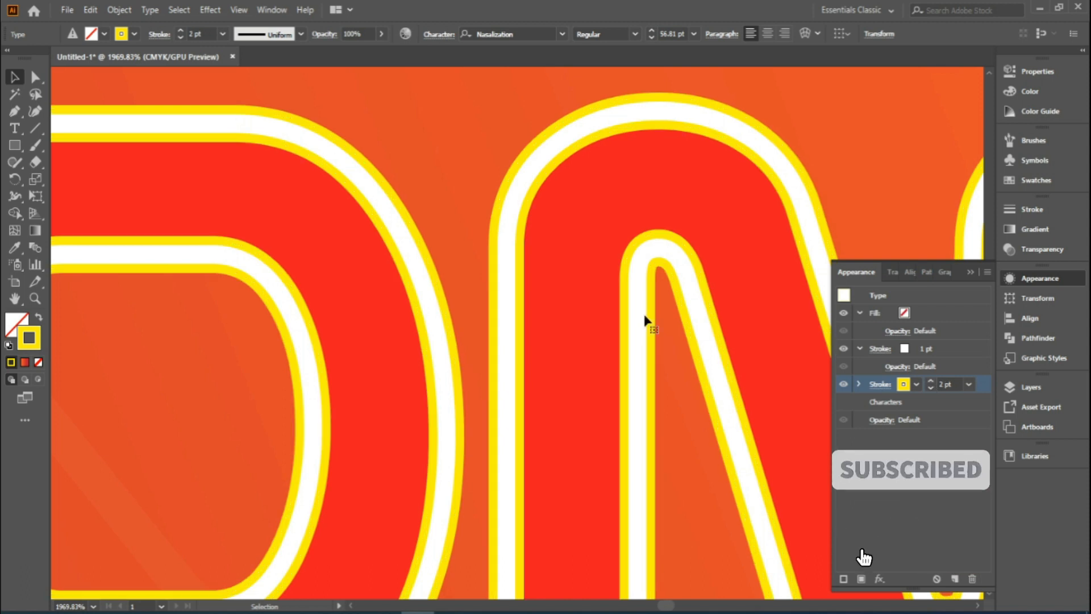
scroll(633, 310, "down", 2)
key("ctrl+minus")
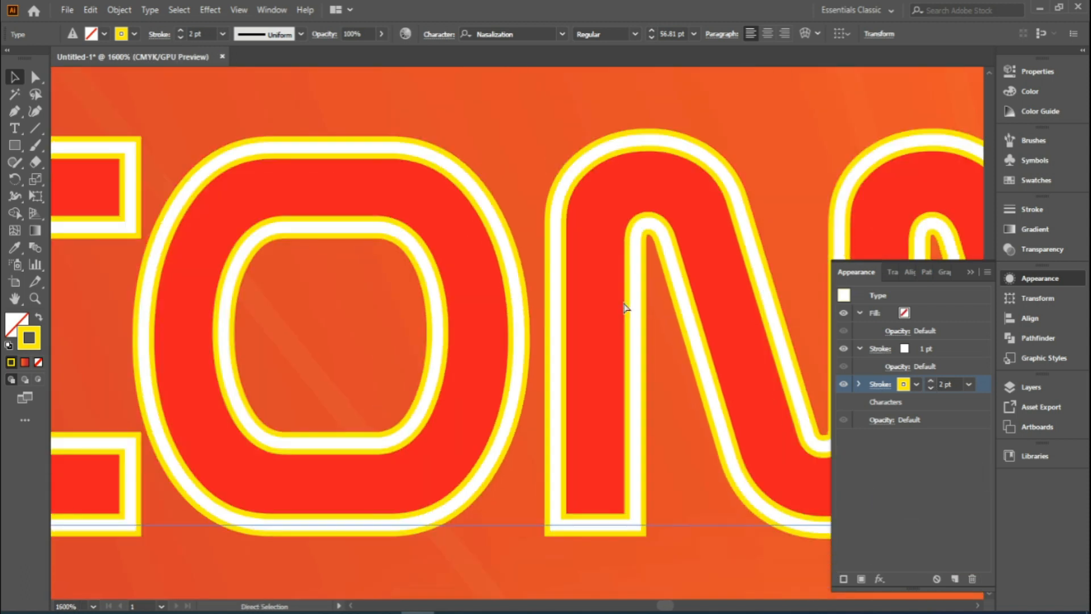
key("ctrl+minus")
key("ctrl+minus")
key("ctrl+minus")
key("ctrl+minus")
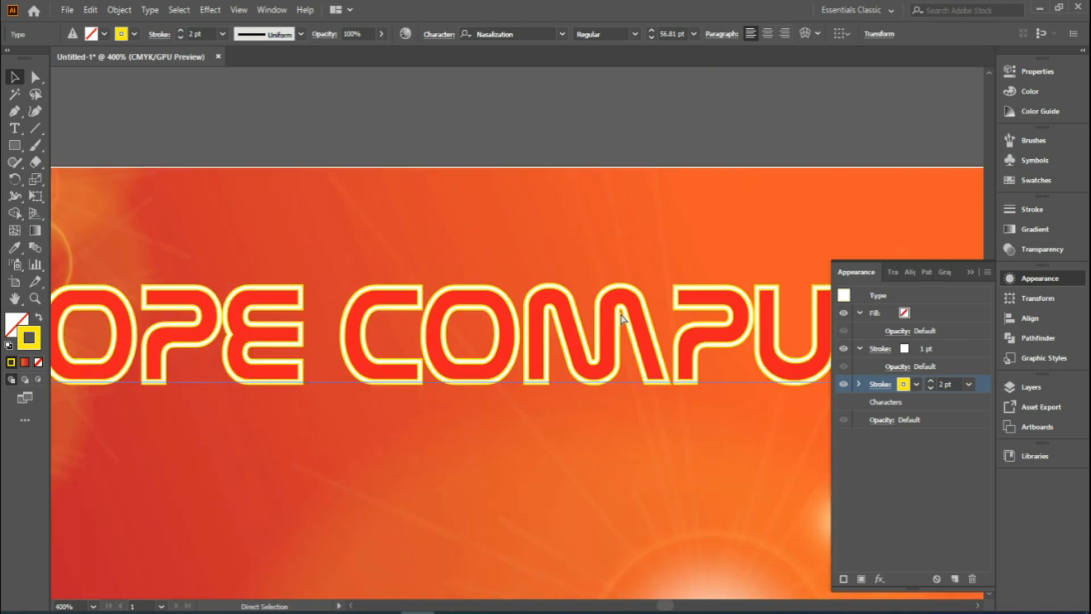
key("ctrl+minus")
key("v")
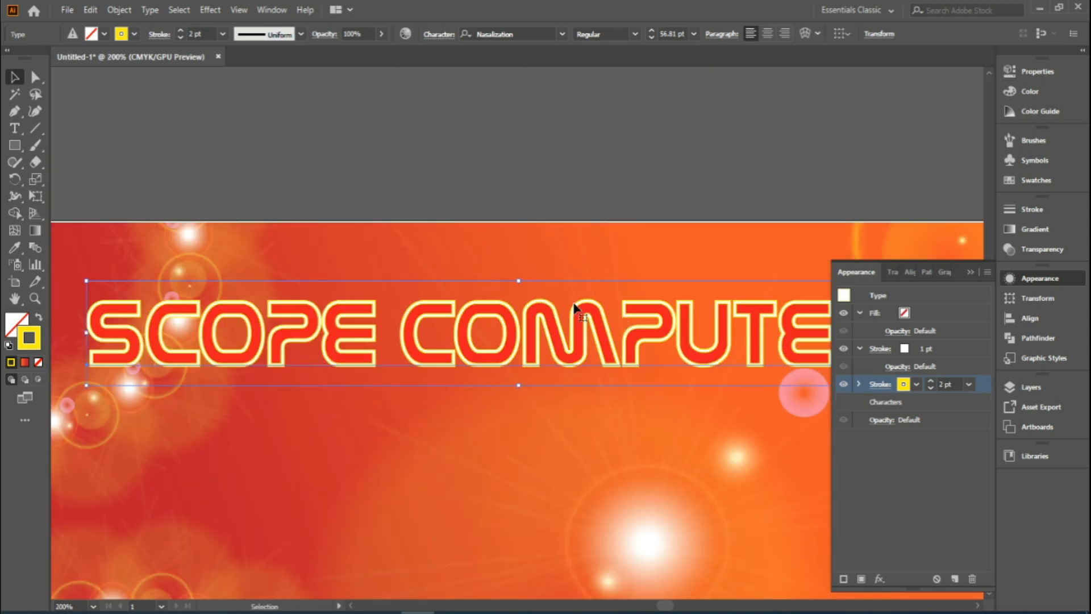
scroll(523, 290, "up", 3)
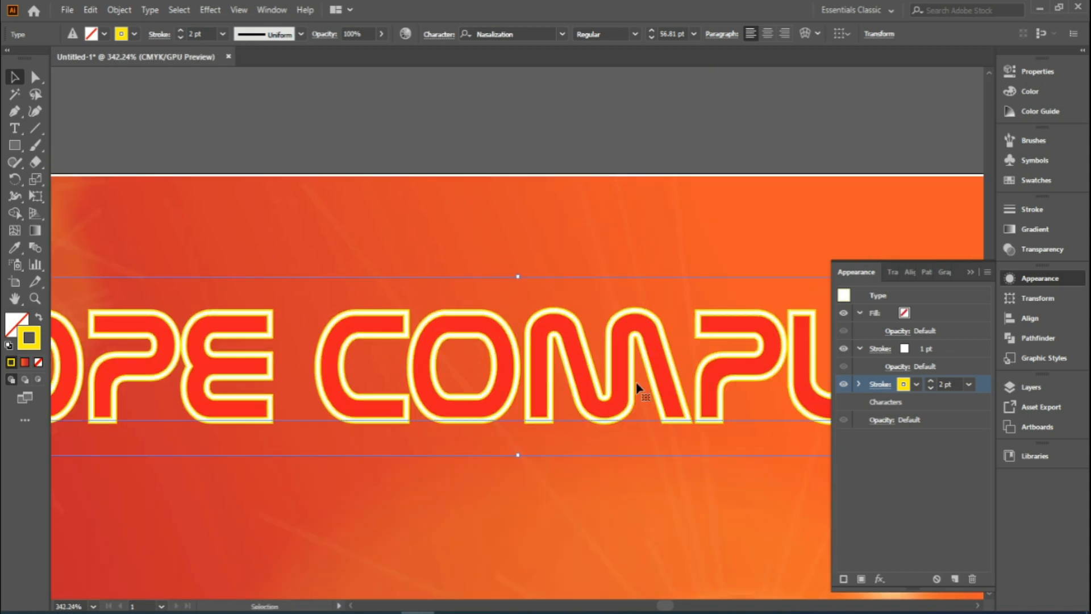
Add a new fill between the title's white and yellow strokes and give it the yellow-to-orange gradient swatch.
left_click(861, 580)
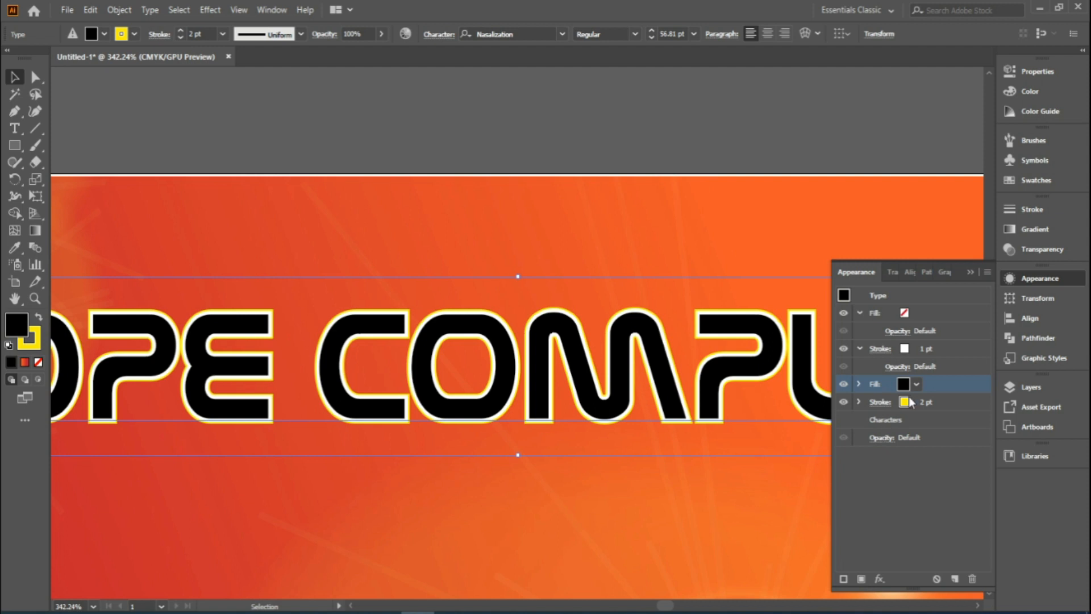
left_click(915, 384)
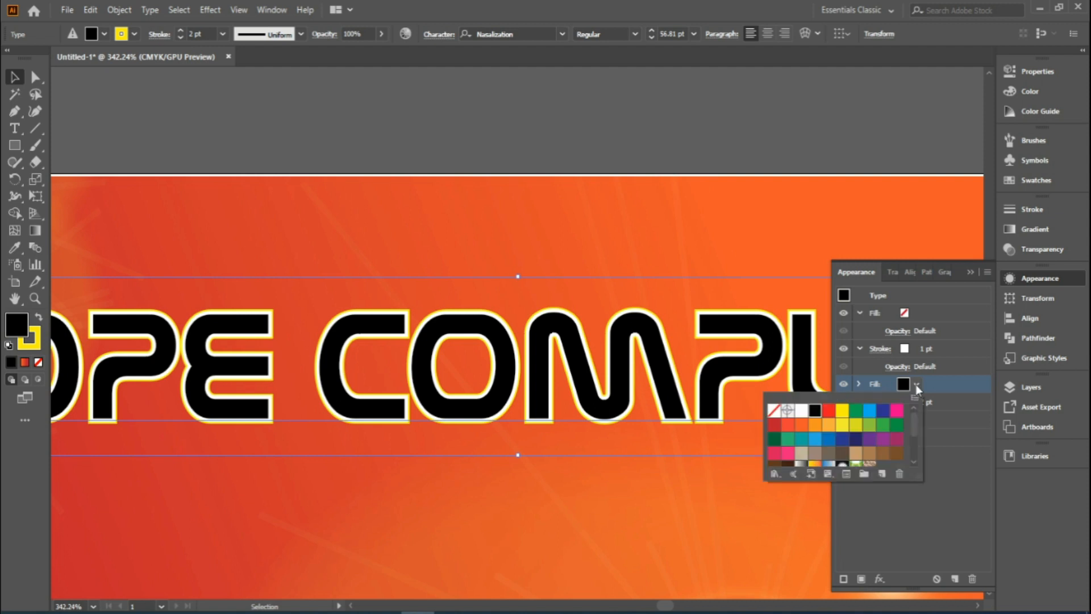
left_click(815, 466)
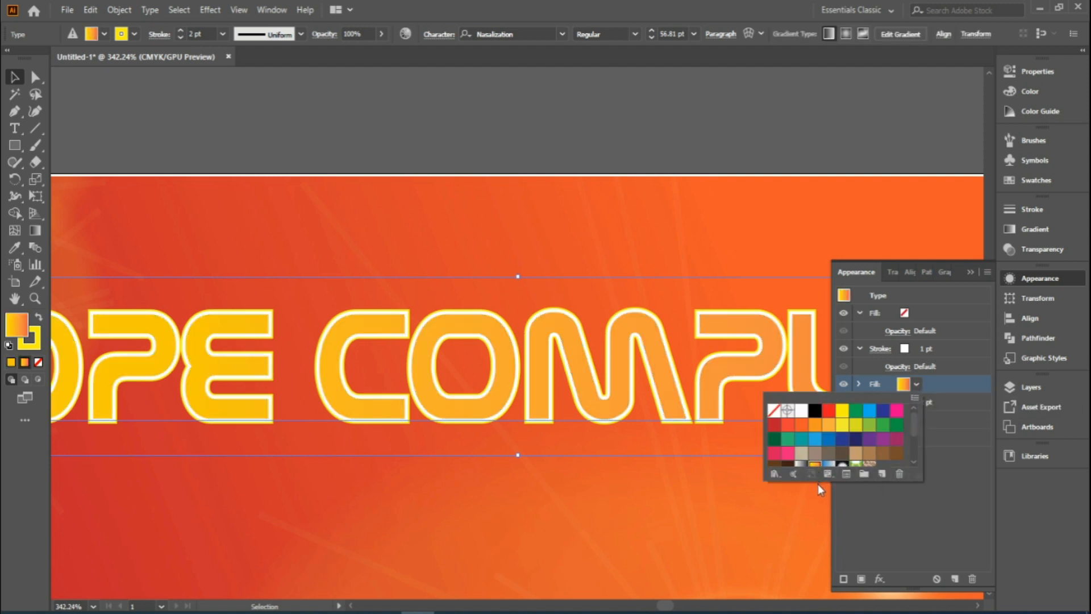
left_click_drag(919, 480, 923, 549)
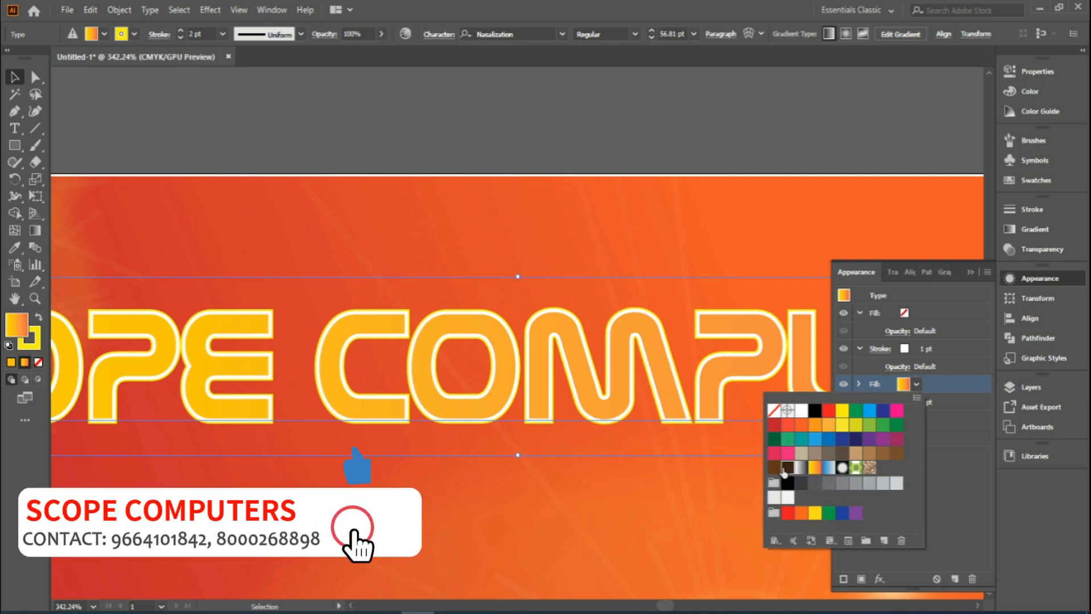
left_click(787, 467)
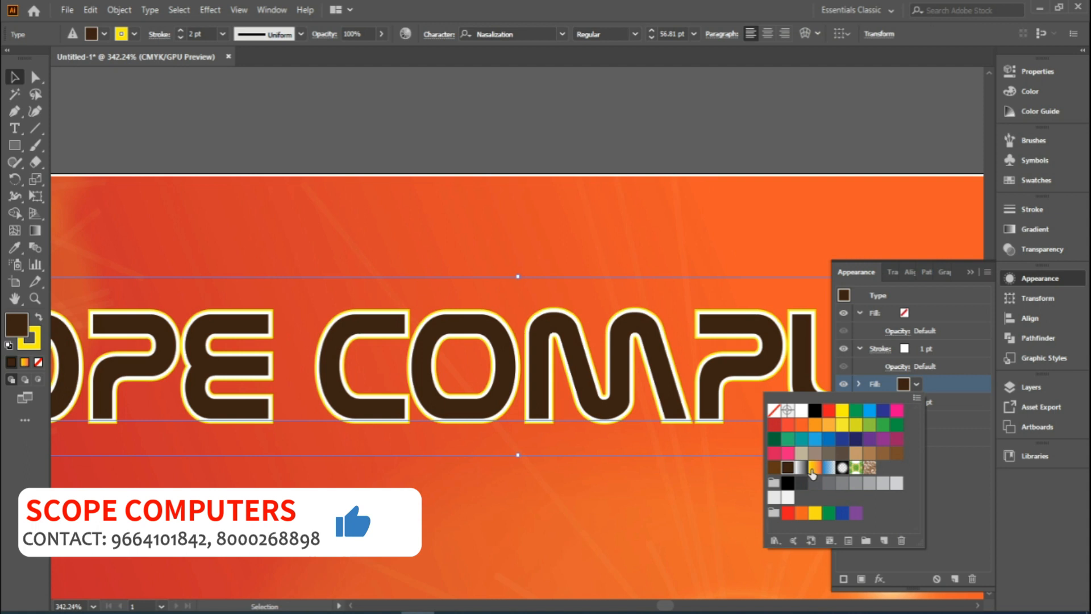
left_click(814, 468)
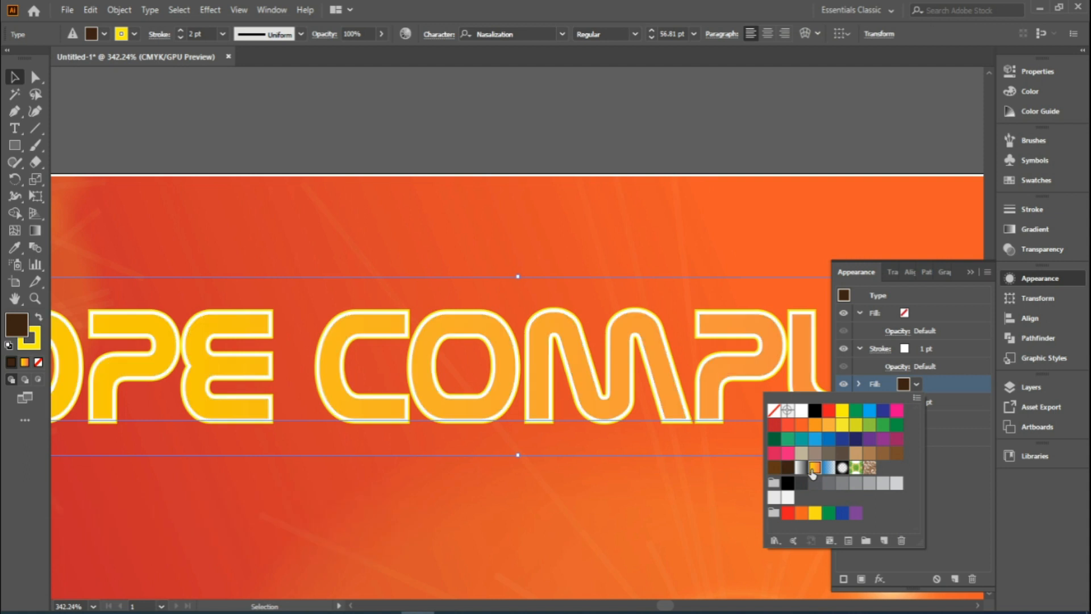
left_click(956, 455)
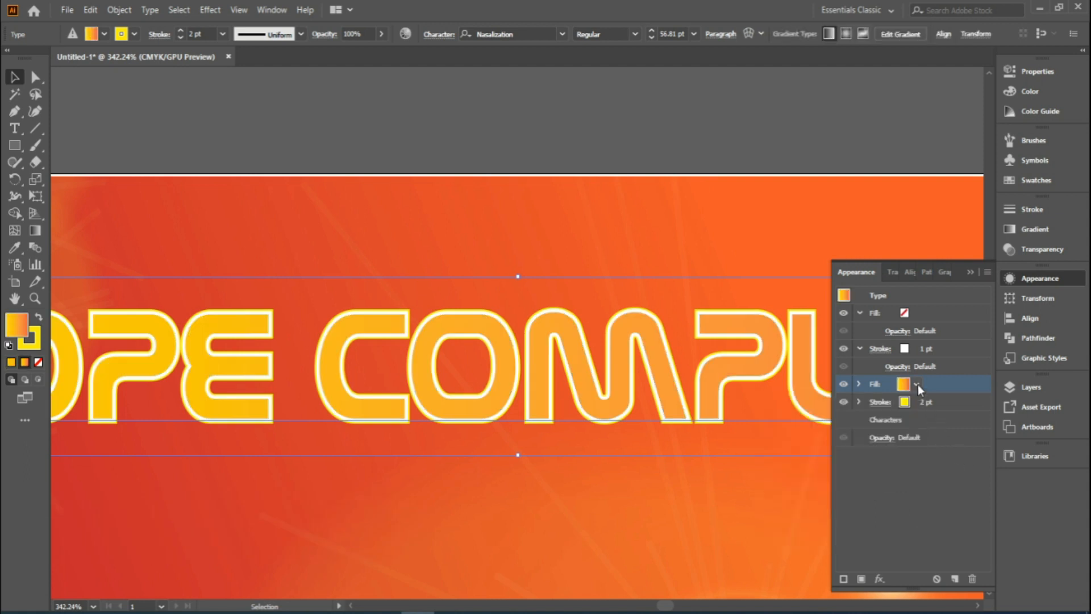
Reduce the opacity of the title's gradient fill to 38%.
left_click(859, 384)
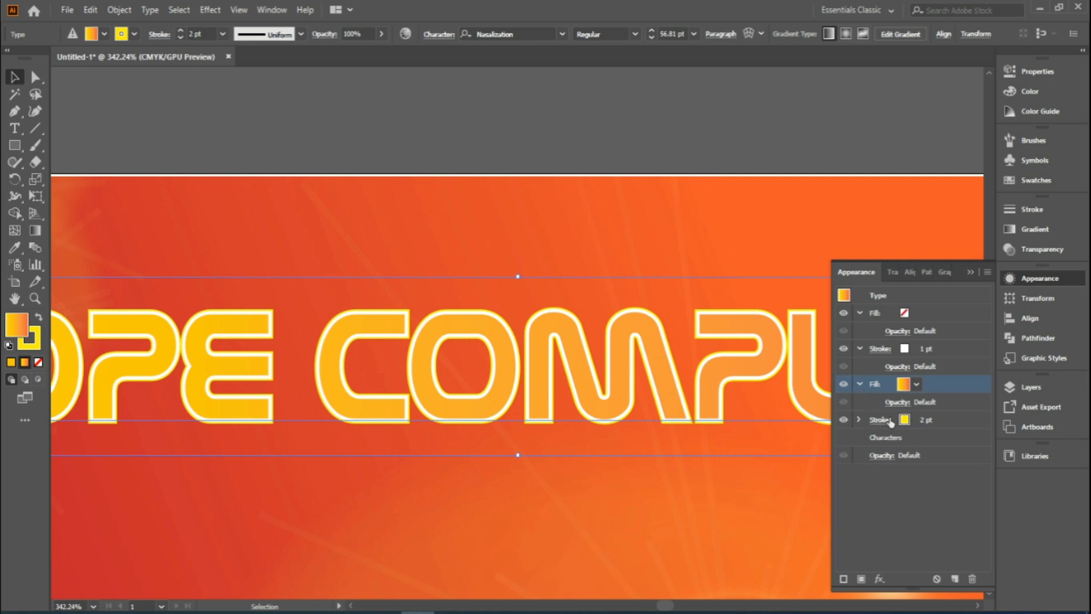
left_click(902, 407)
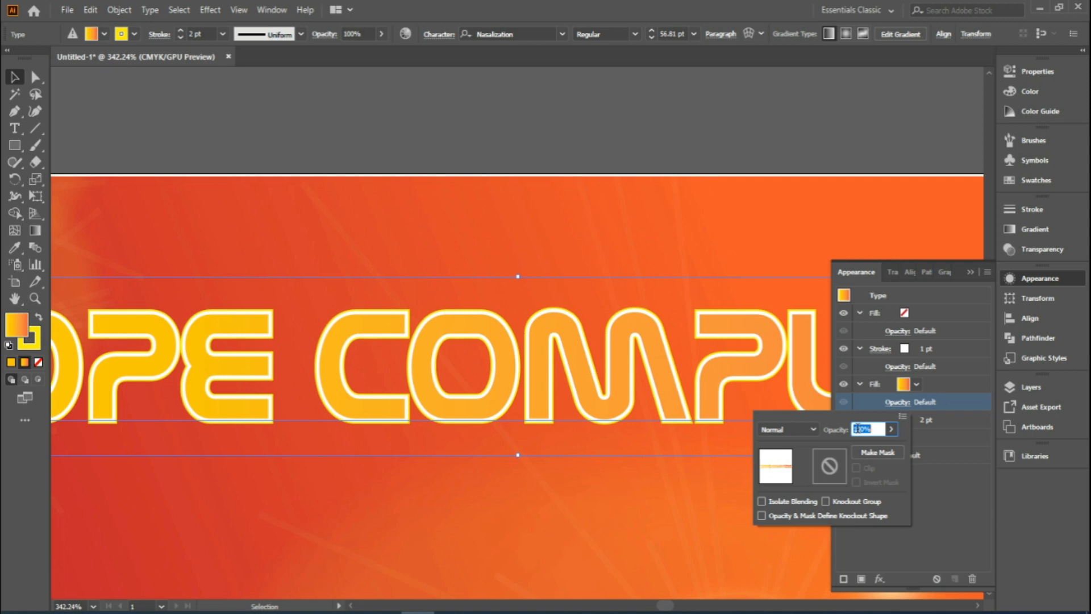
left_click(891, 429)
left_click_drag(886, 448, 858, 449)
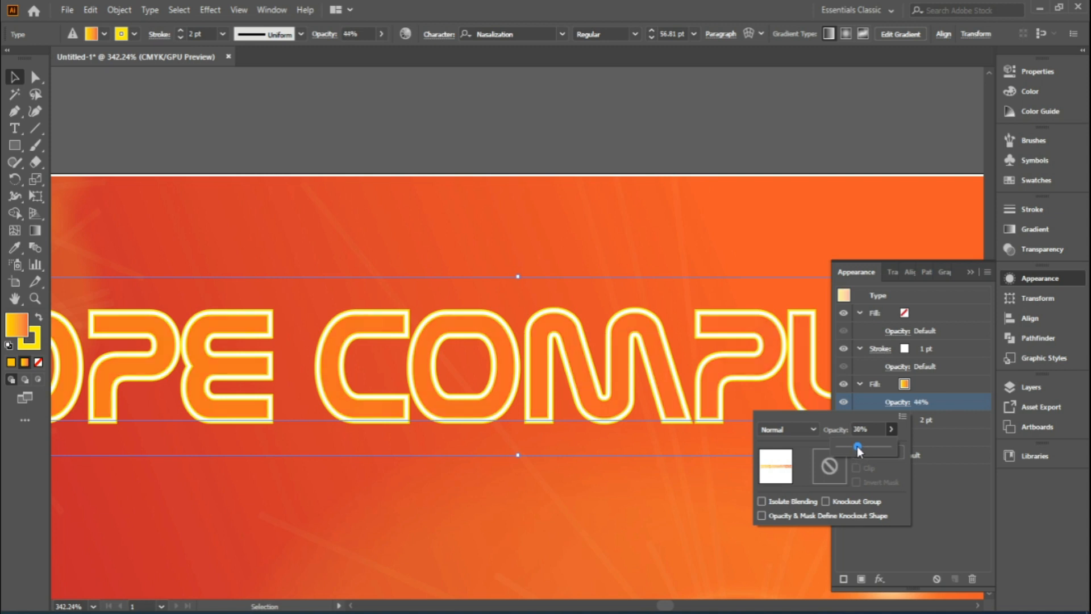
left_click(960, 475)
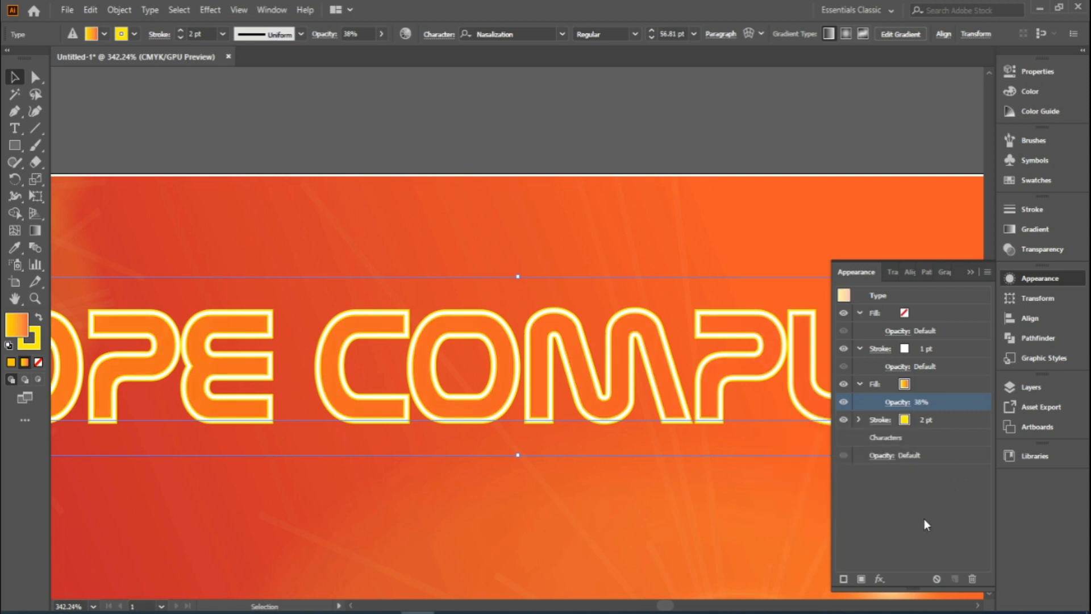
Start an Outer Glow effect on the title's gradient fill and turn on its preview.
key("ctrl+0")
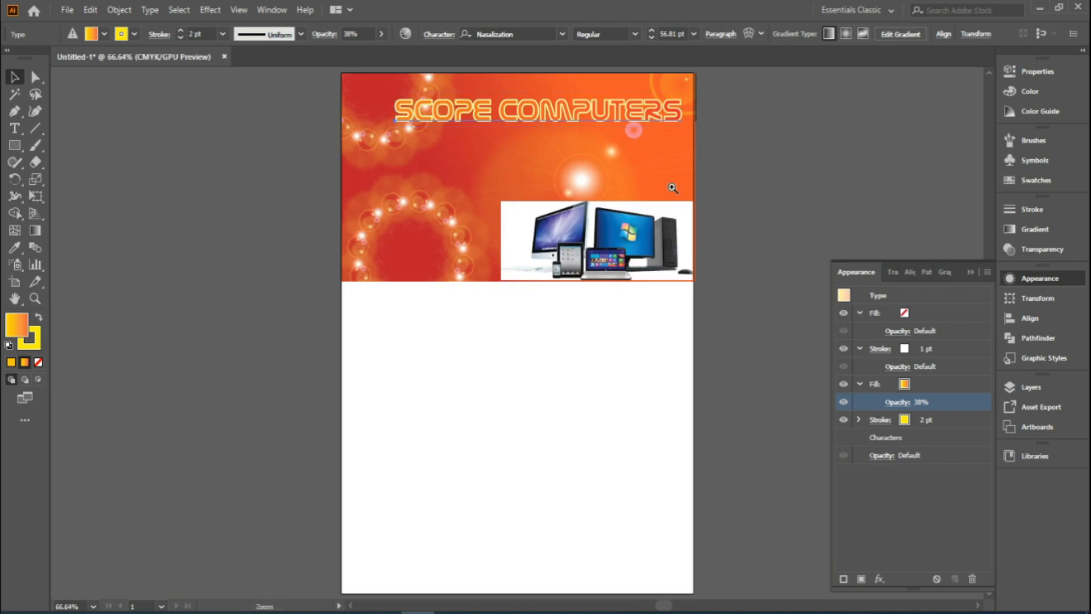
left_click_drag(619, 127, 796, 451)
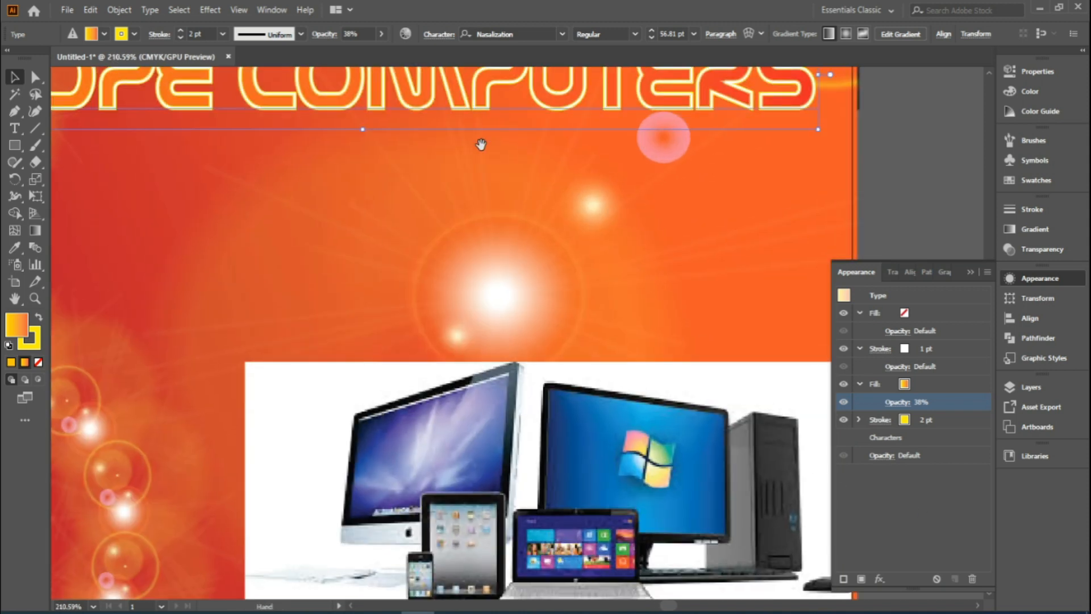
left_click_drag(473, 130, 564, 288)
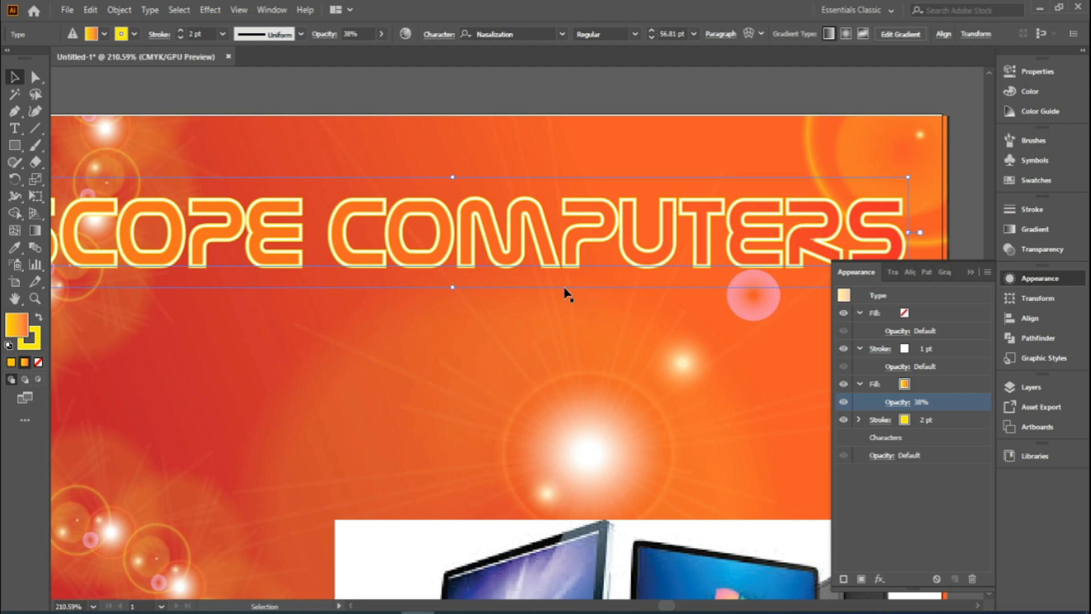
left_click(878, 578)
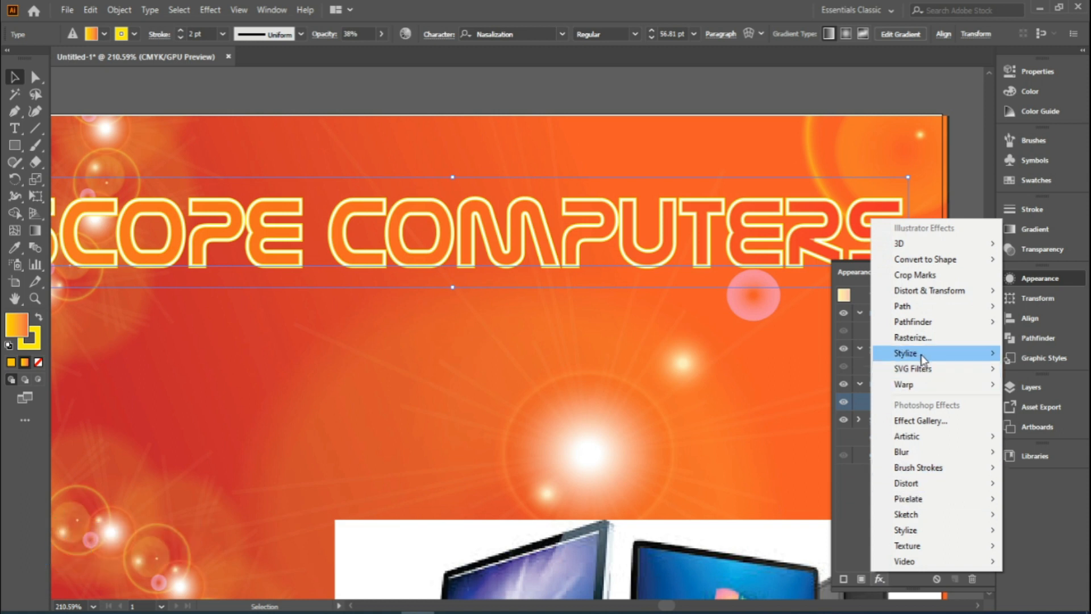
mouse_move(924, 360)
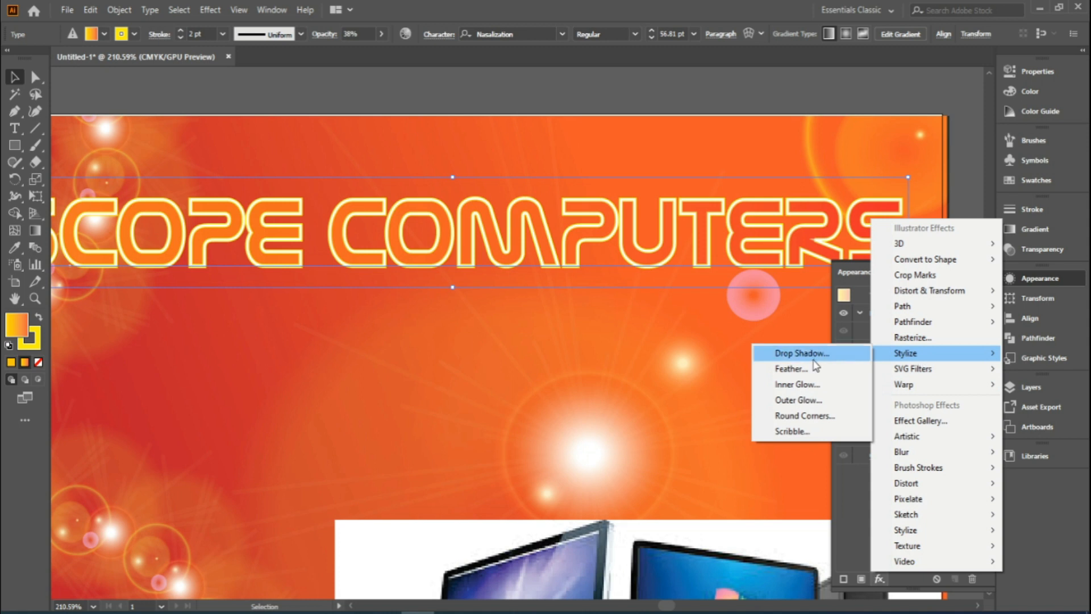
left_click(801, 400)
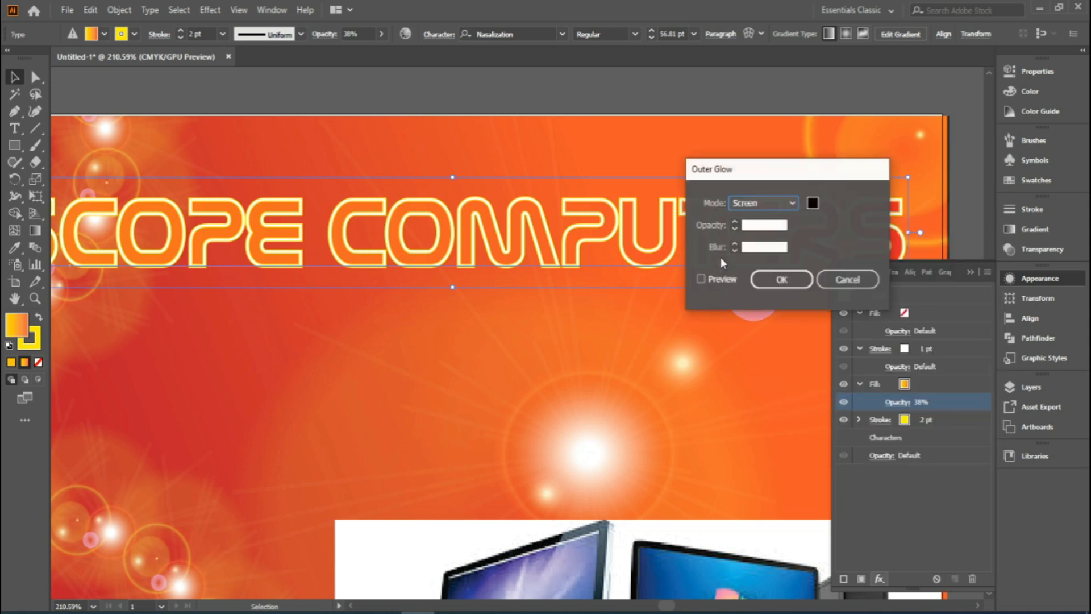
left_click_drag(719, 175, 617, 324)
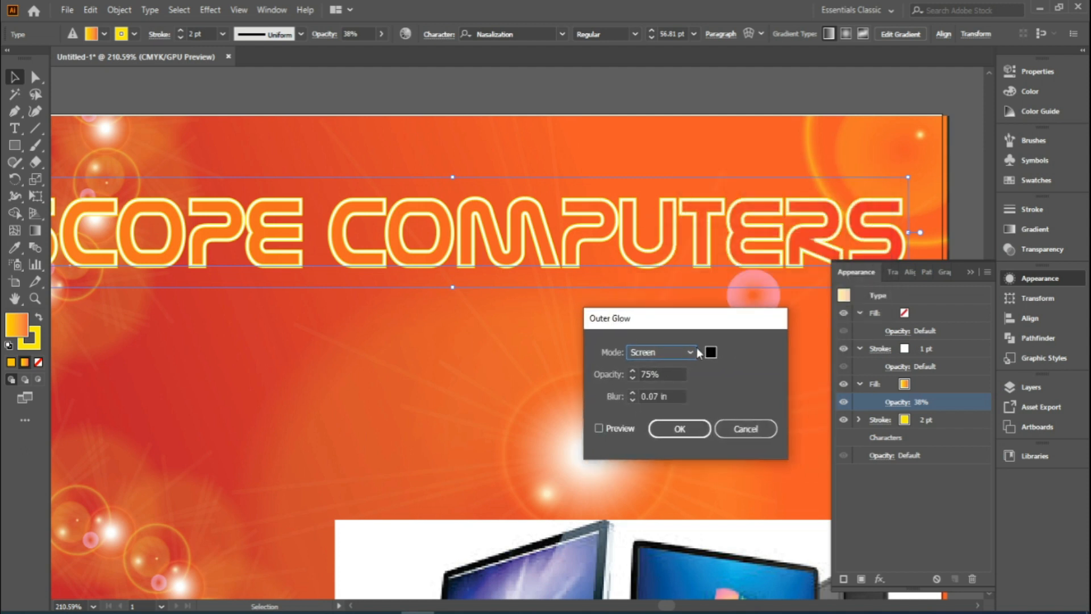
left_click(600, 428)
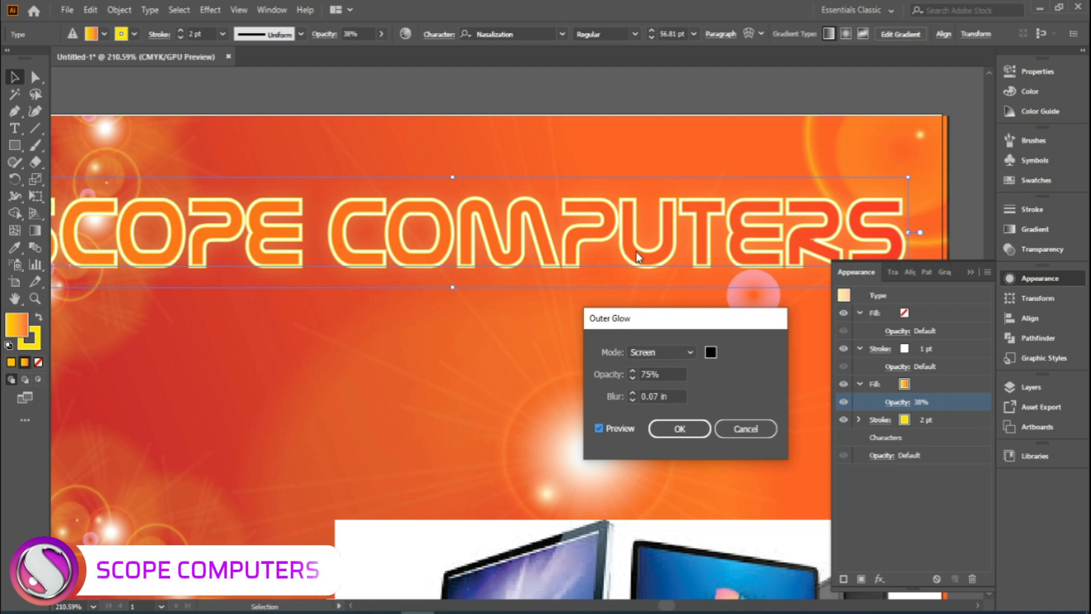
Set the outer glow's opacity to 100% and its blending mode to Normal.
left_click(633, 374)
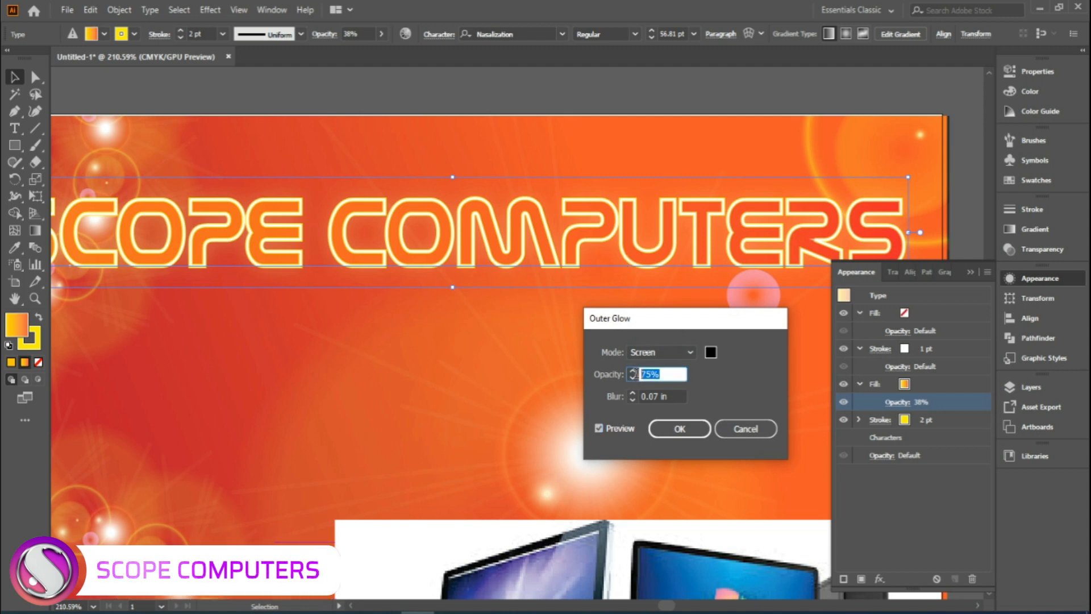
type("100")
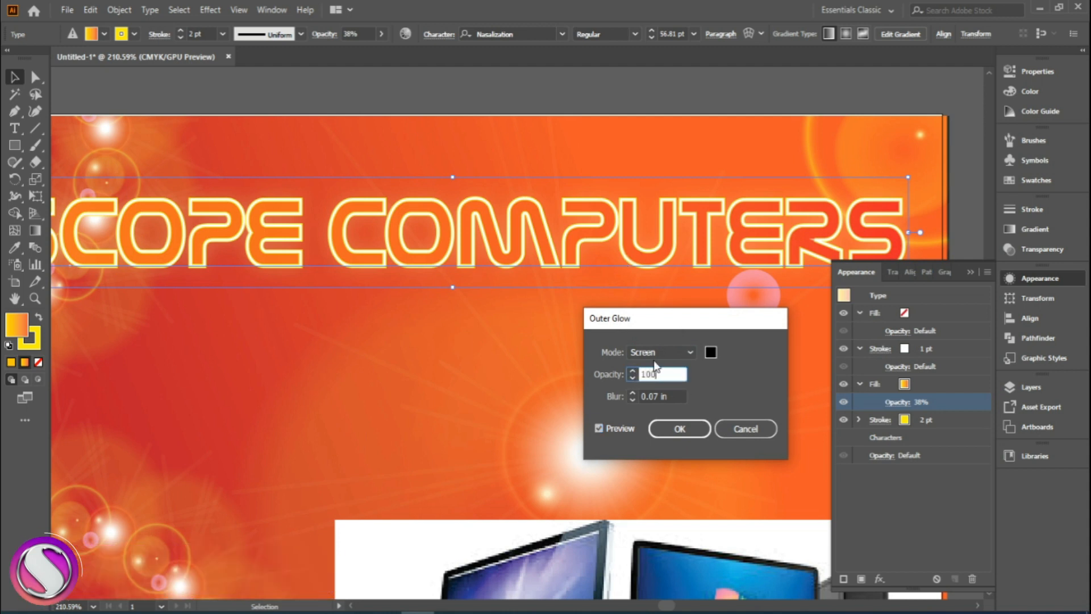
left_click(689, 356)
left_click(642, 90)
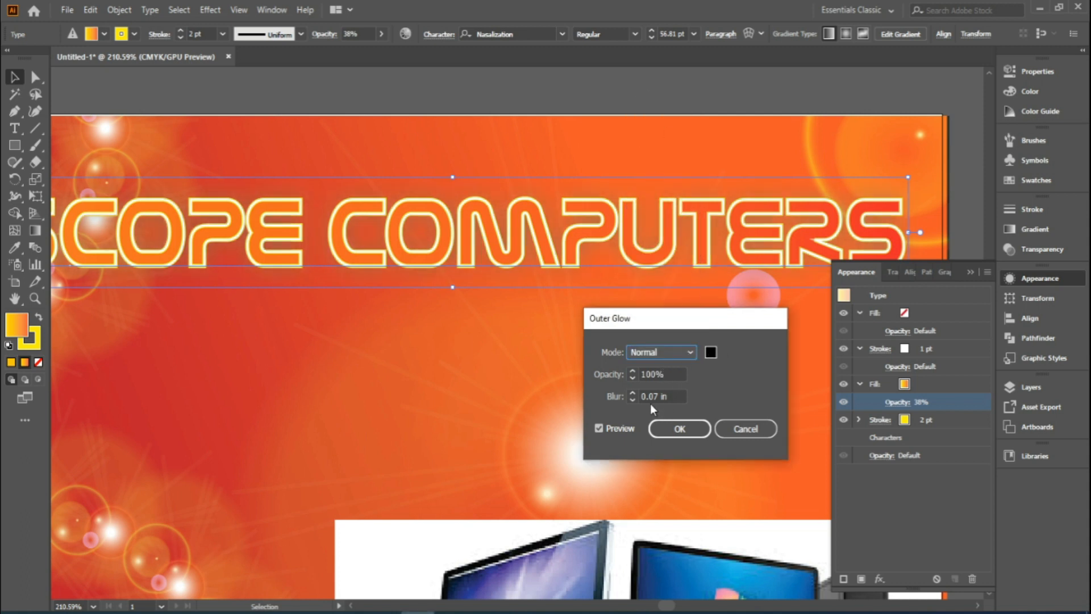
Try blur values of 0.02, 0.04 and 0.1 in for the gradient fill's outer glow.
left_click_drag(653, 396, 658, 396)
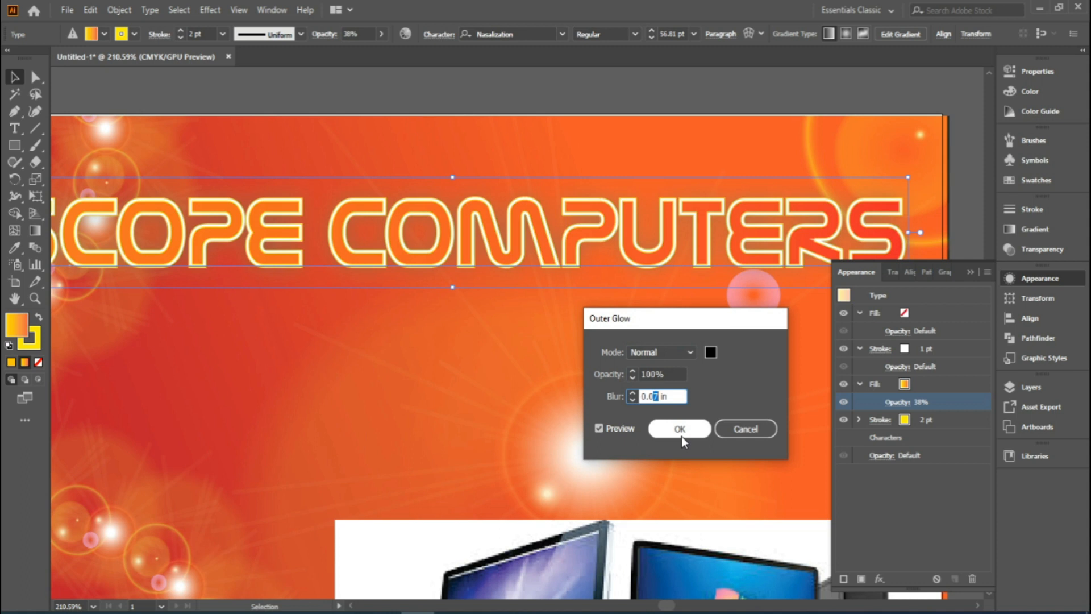
type("2")
left_click(676, 397)
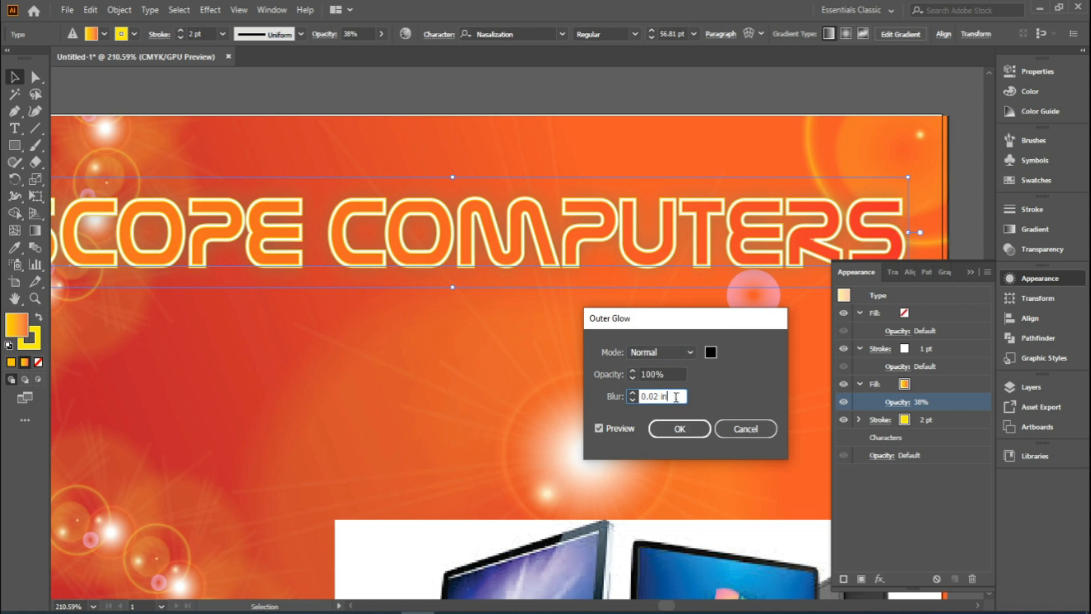
left_click(661, 374)
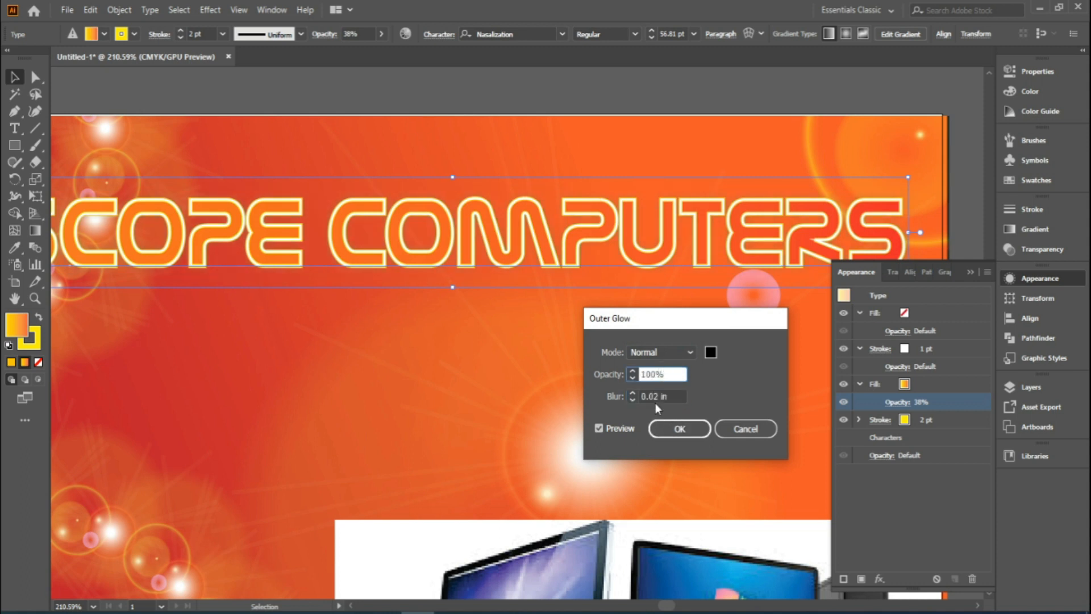
left_click_drag(653, 396, 658, 396)
type("4")
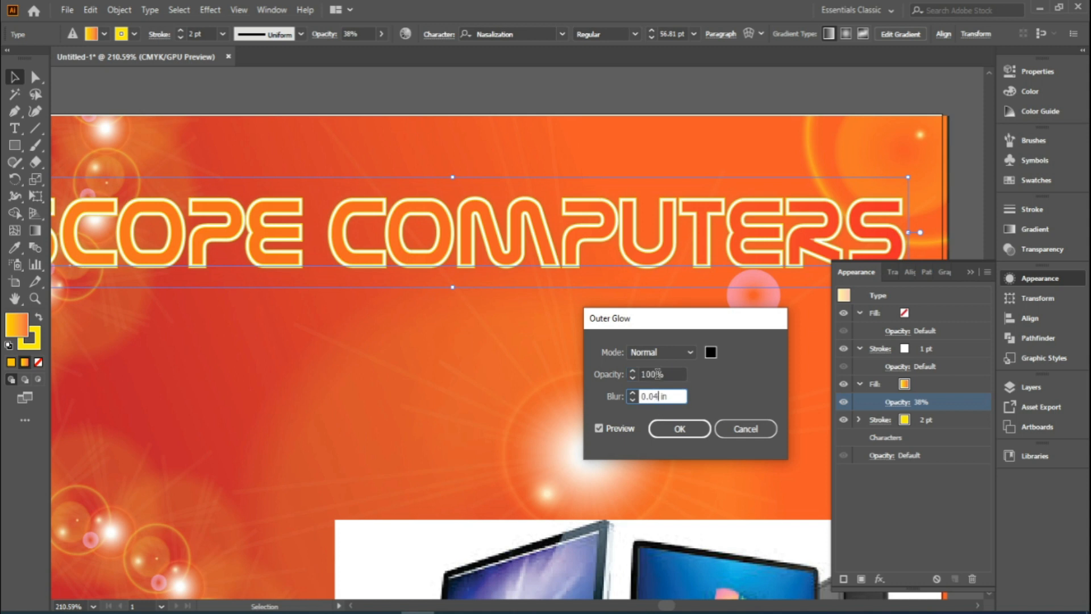
left_click(658, 374)
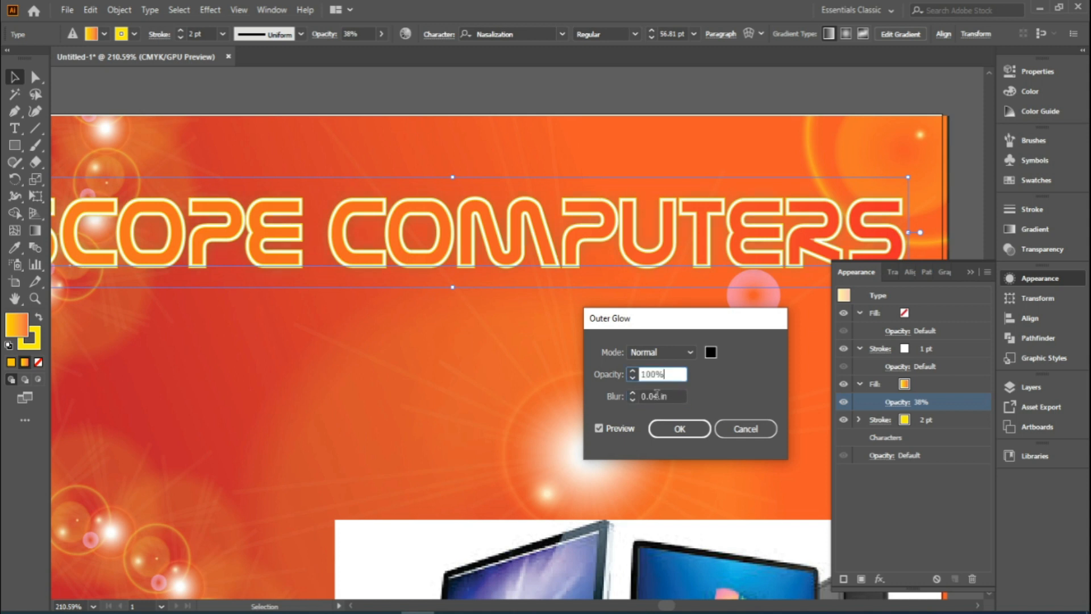
left_click_drag(658, 396, 649, 396)
type("1")
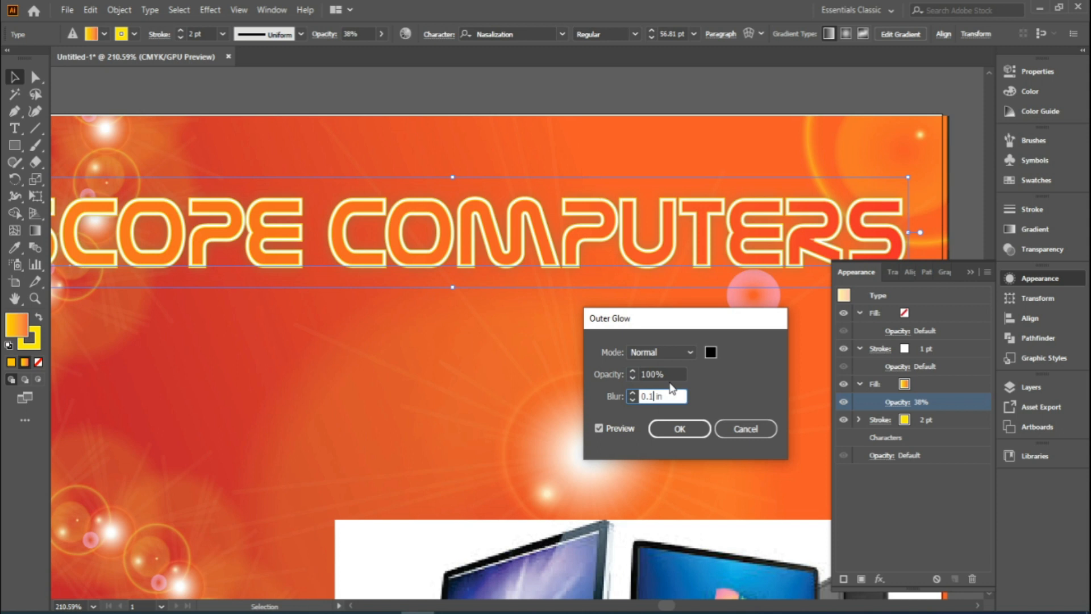
left_click(669, 373)
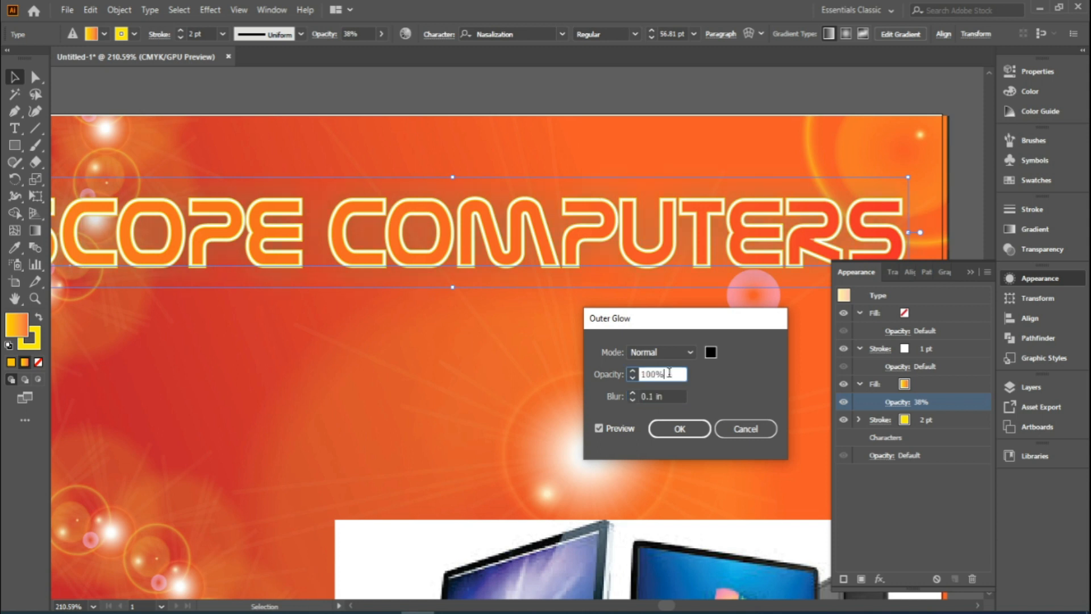
Try blur values of 0.01 in and 1 in for the gradient fill's outer glow.
left_click(650, 396)
type("0")
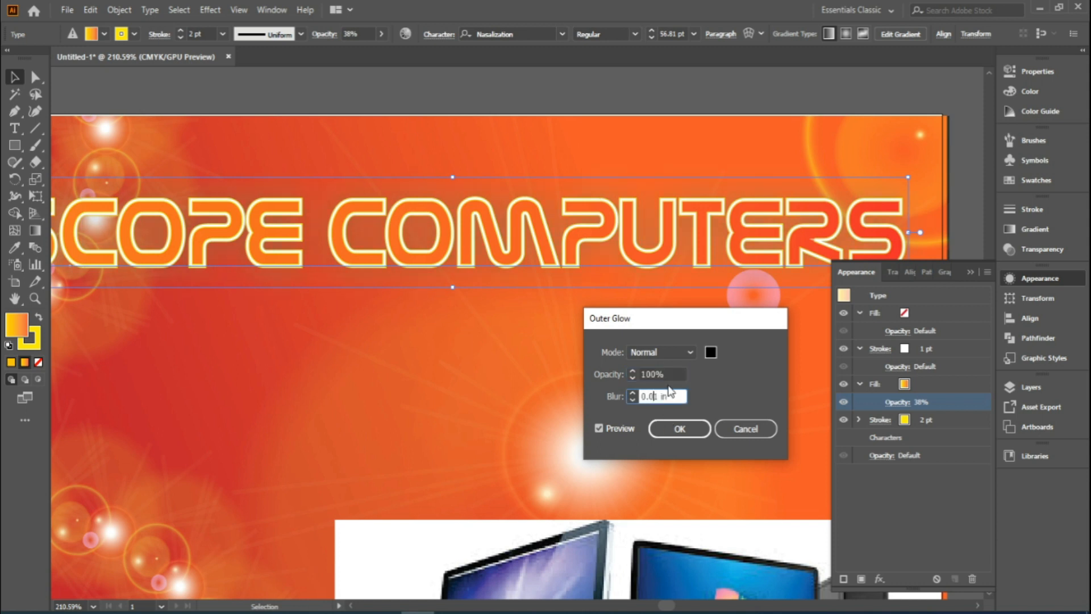
left_click(669, 373)
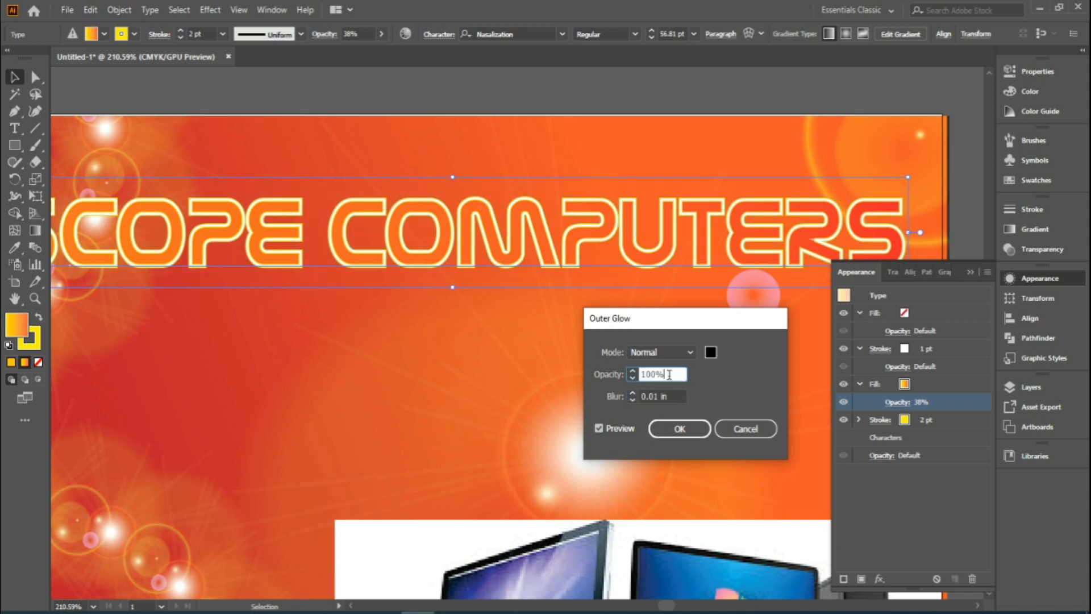
left_click(655, 396)
left_click_drag(677, 393, 639, 398)
type("1")
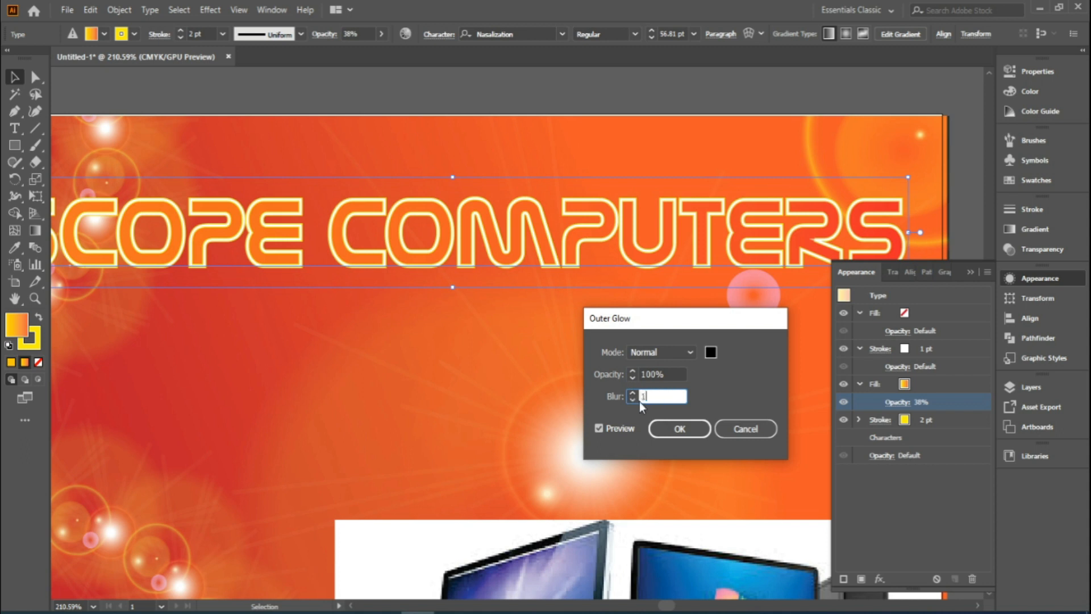
left_click(668, 375)
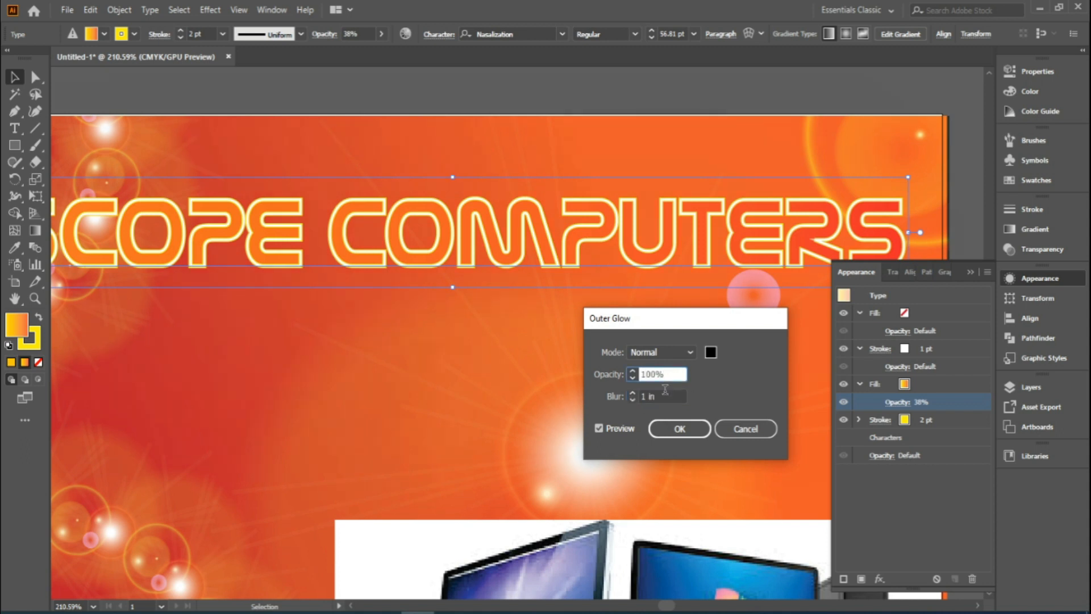
Set the outer glow's blur to 0.0001 in and apply the effect to the gradient fill.
left_click(664, 395)
left_click_drag(664, 396, 641, 396)
type("0.0001")
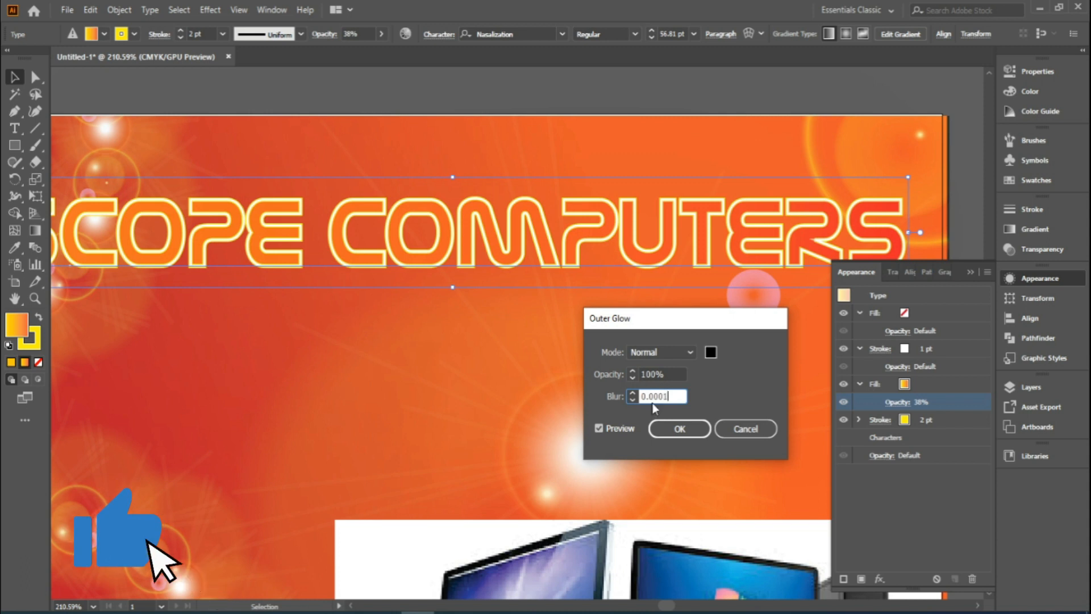
left_click(665, 375)
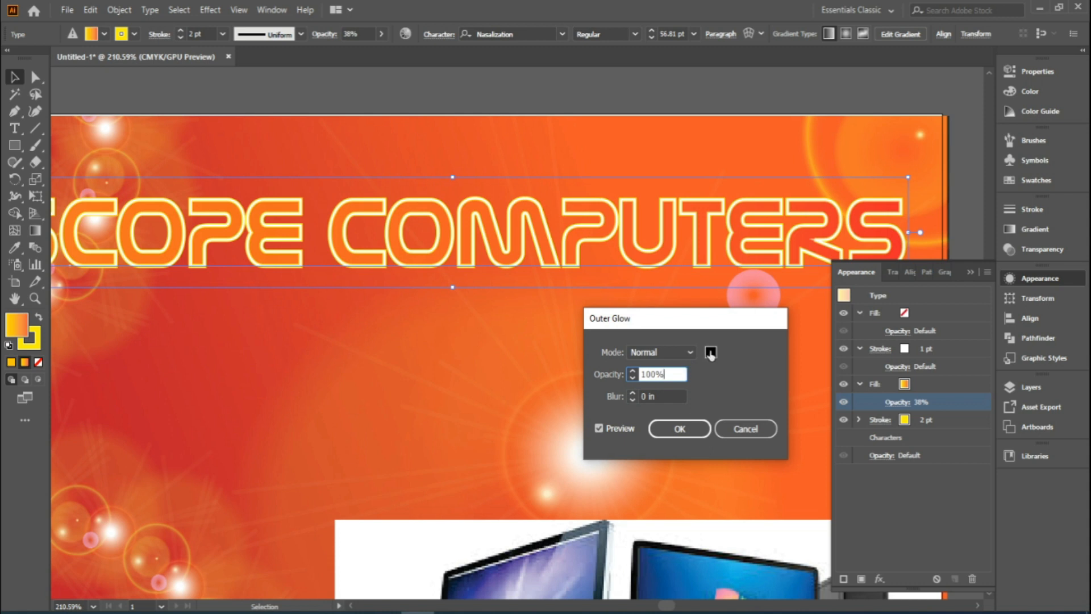
left_click(687, 427)
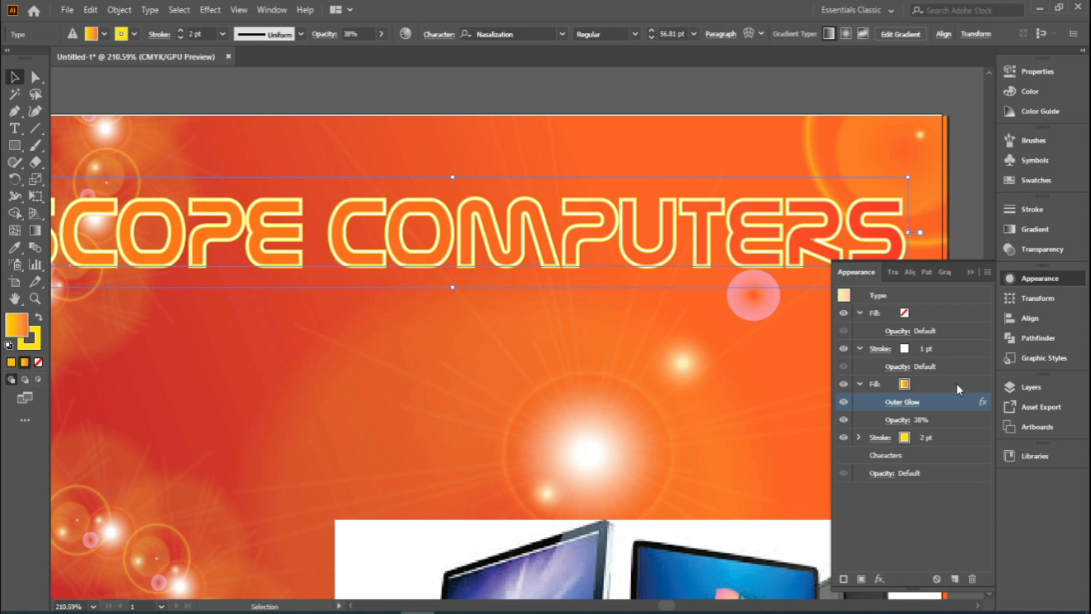
Move the Outer Glow effect from the gradient fill to the title's yellow stroke and reopen its settings with the preview on.
mouse_move(956, 404)
left_mouse_down()
mouse_move(957, 385)
mouse_move(964, 442)
mouse_move(957, 449)
mouse_move(947, 435)
mouse_move(960, 456)
mouse_move(946, 438)
left_mouse_up()
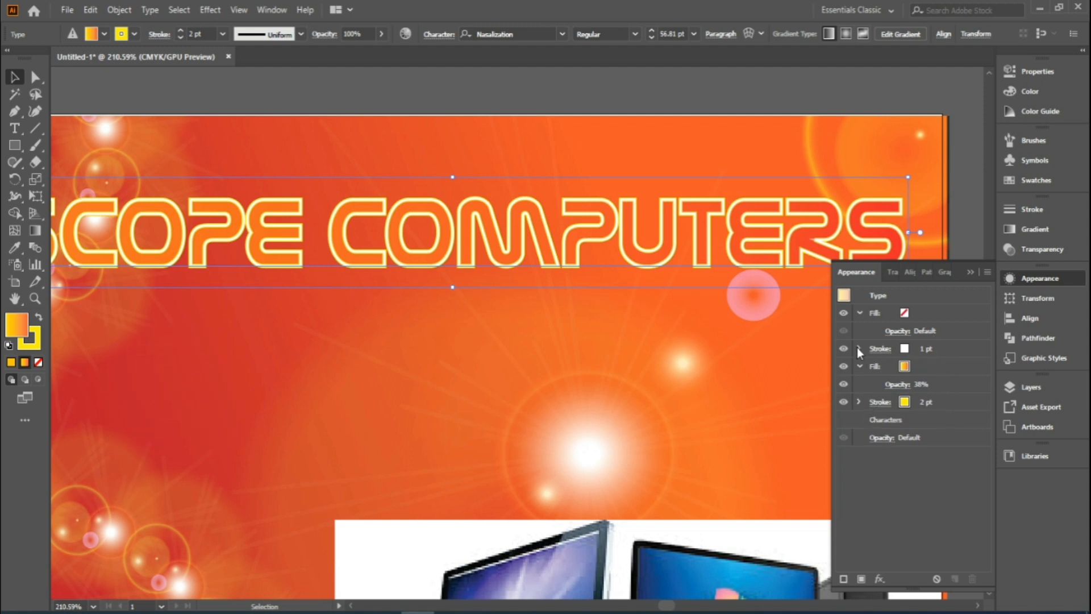
left_click(861, 421)
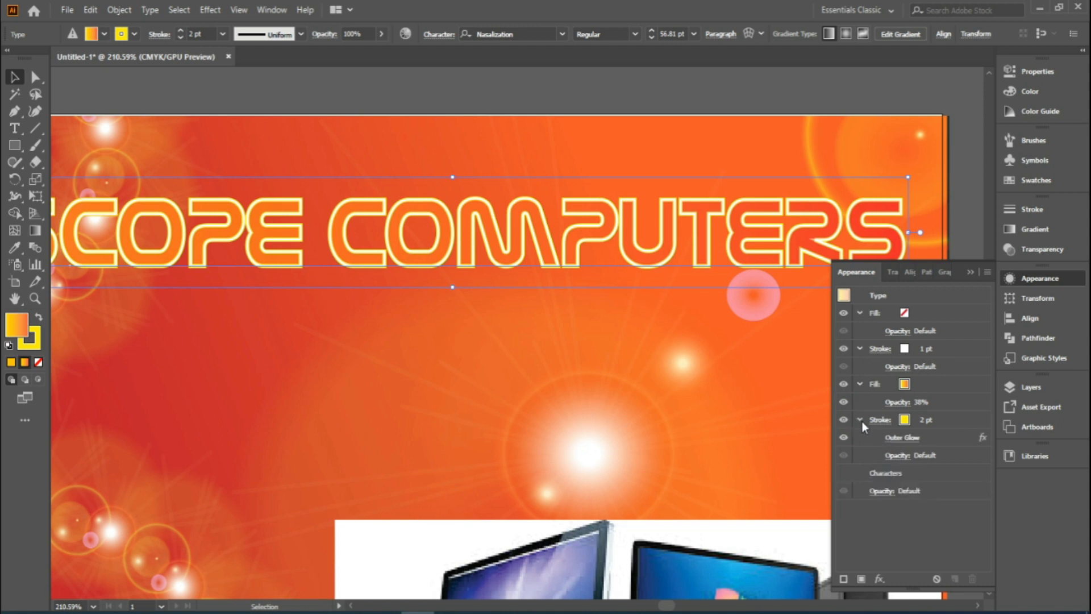
double_click(983, 441)
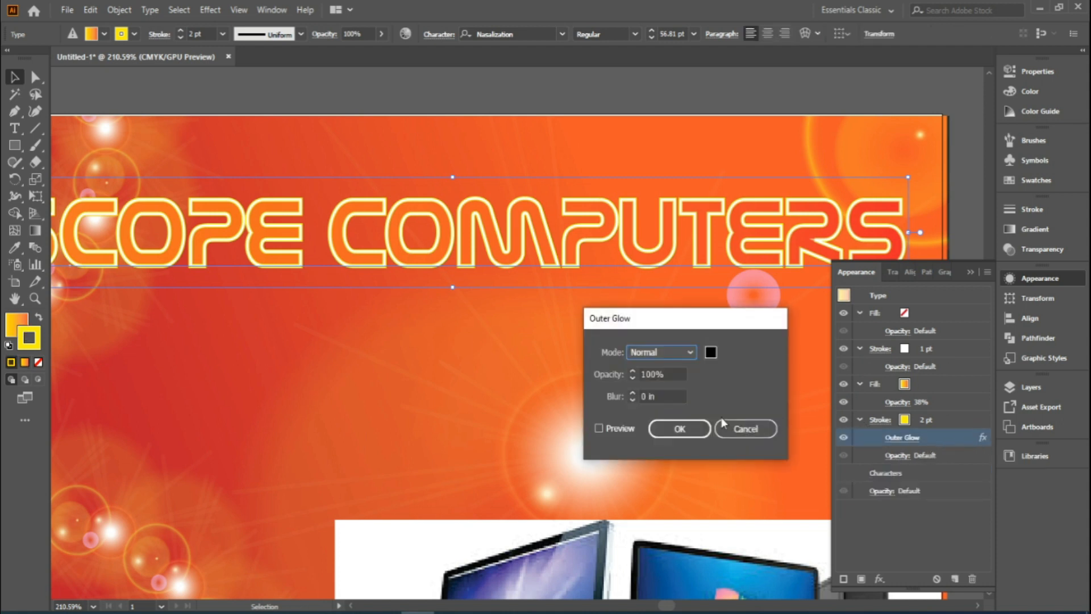
left_click(599, 428)
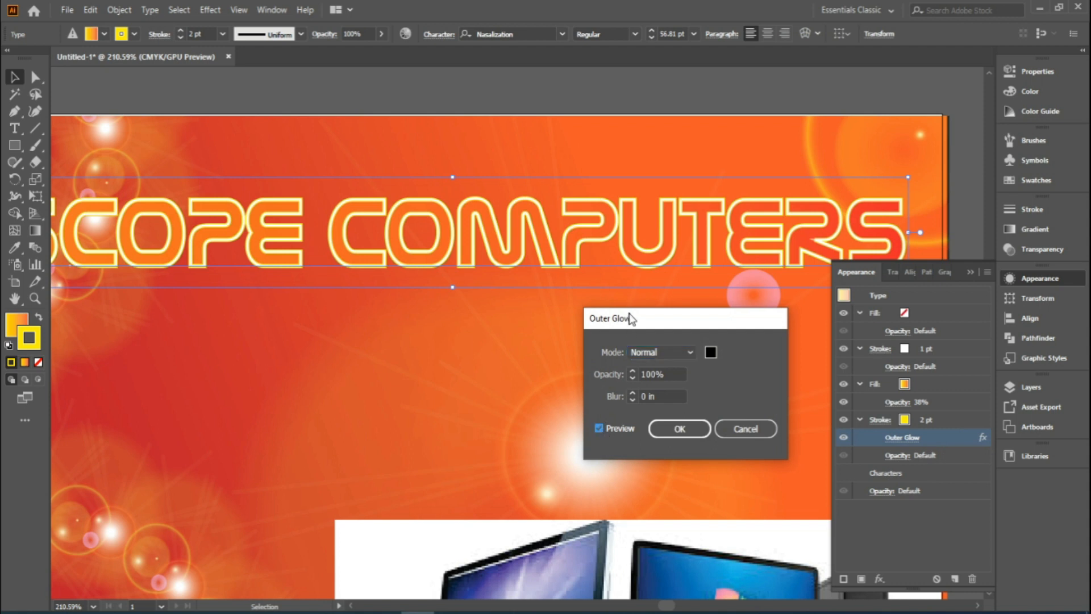
Try blur values of 0.01, 0.02 and 0.05 in for the yellow stroke's outer glow.
left_click(661, 396)
type("0.01")
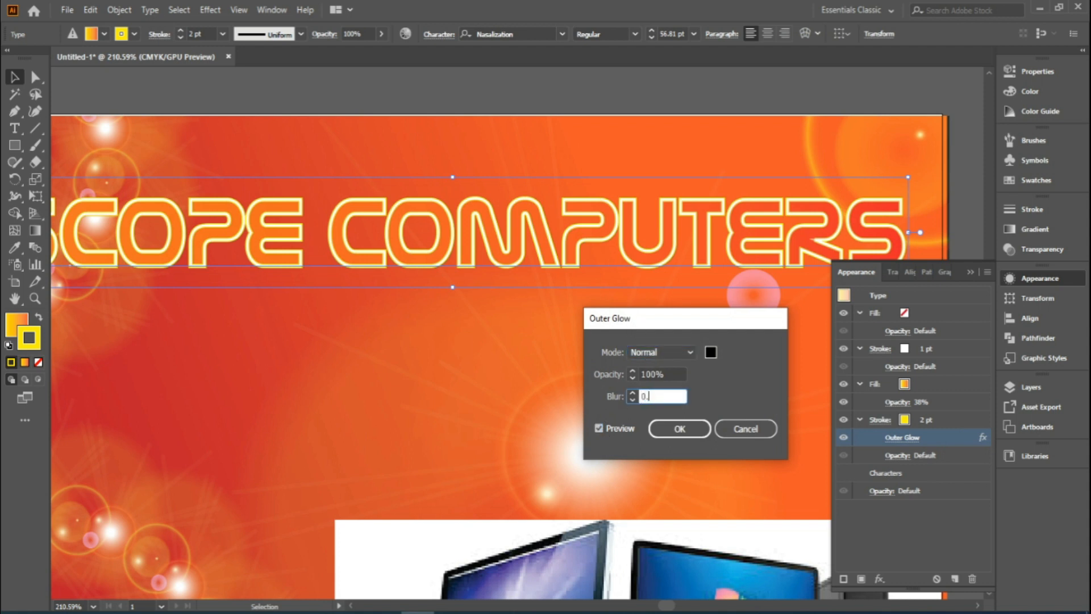
left_click(668, 373)
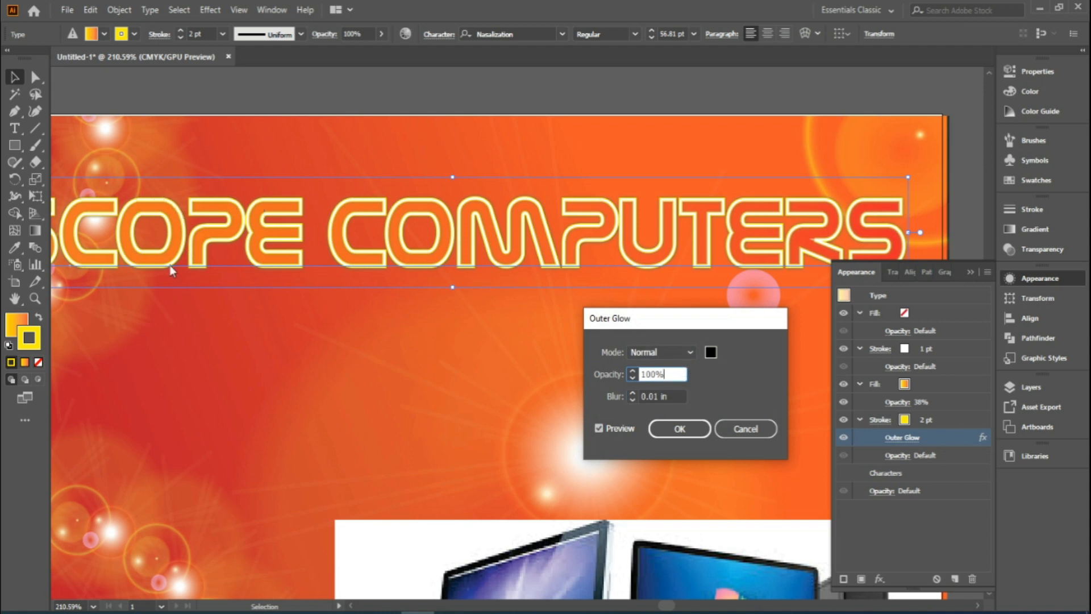
left_click(655, 396)
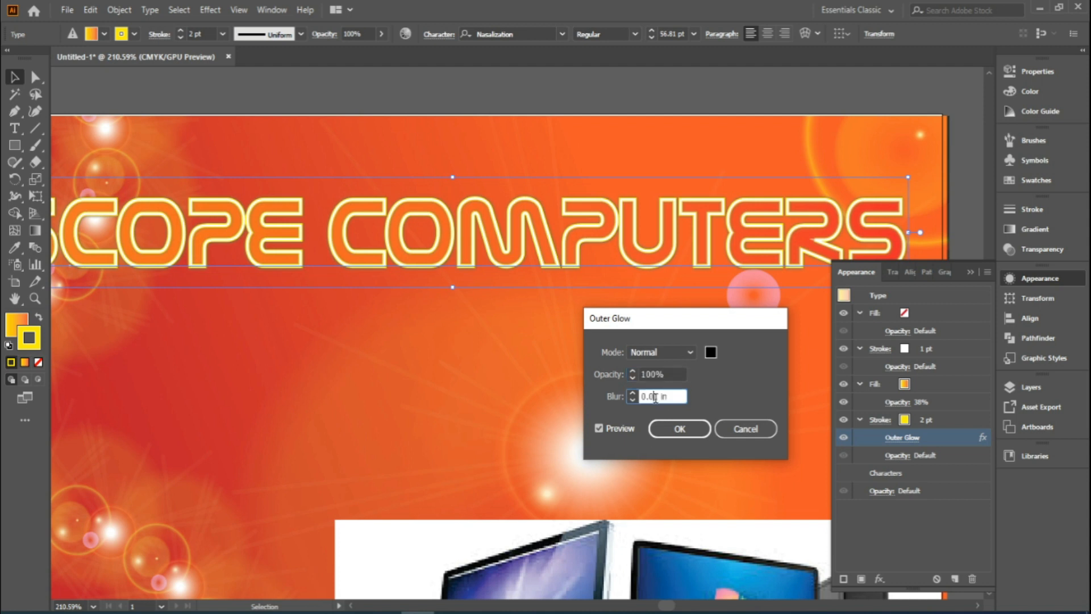
type("2")
left_click(671, 372)
left_click(660, 396)
key("BackSpace")
type("5")
left_click(667, 373)
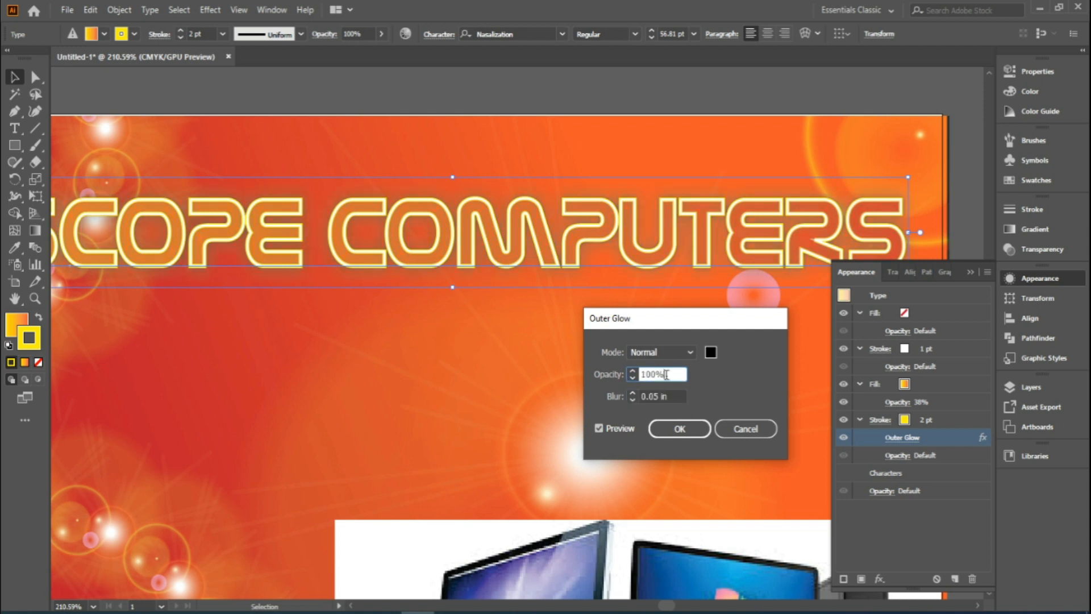
Set the blur of the yellow stroke's outer glow to 0.03 in.
left_click_drag(654, 396, 658, 396)
type("36")
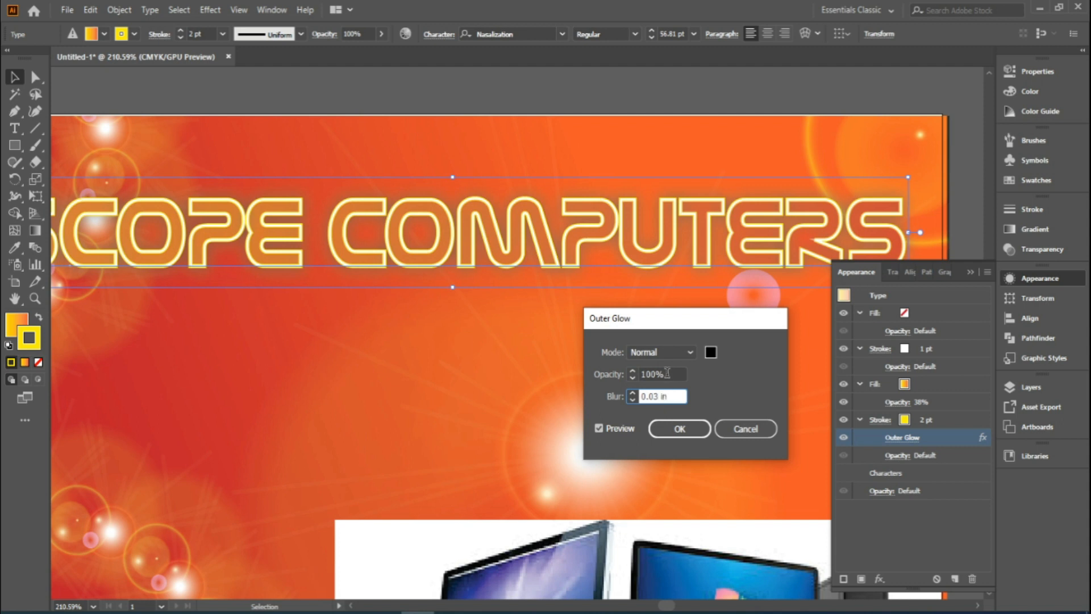
left_click(668, 372)
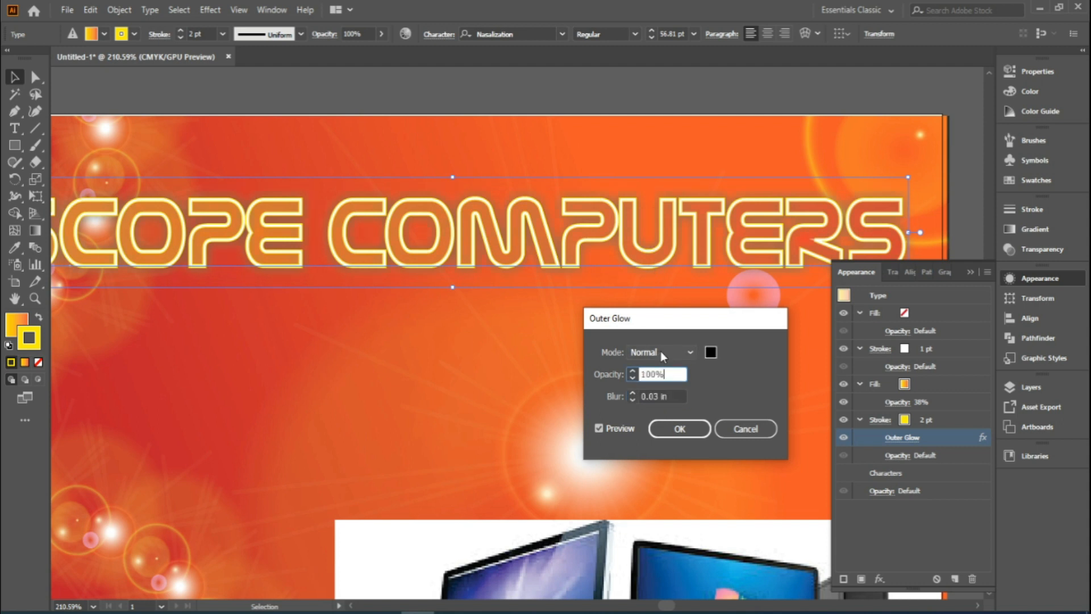
Try the Multiply, Luminosity, Color Burn and Screen blending modes for the outer glow on the title's yellow stroke.
left_click(661, 351)
left_click(647, 110)
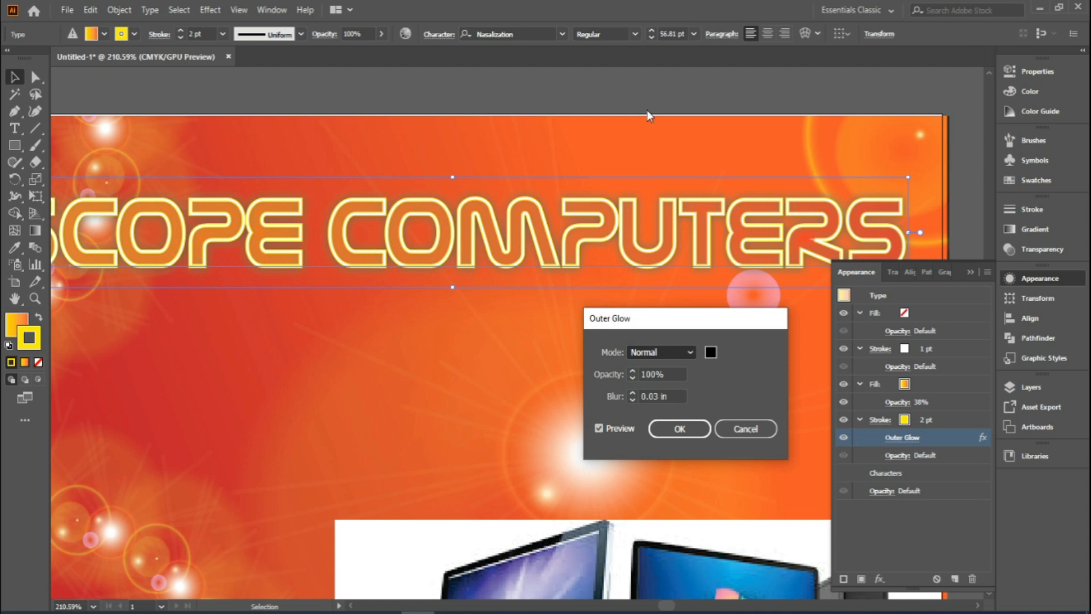
left_click(658, 357)
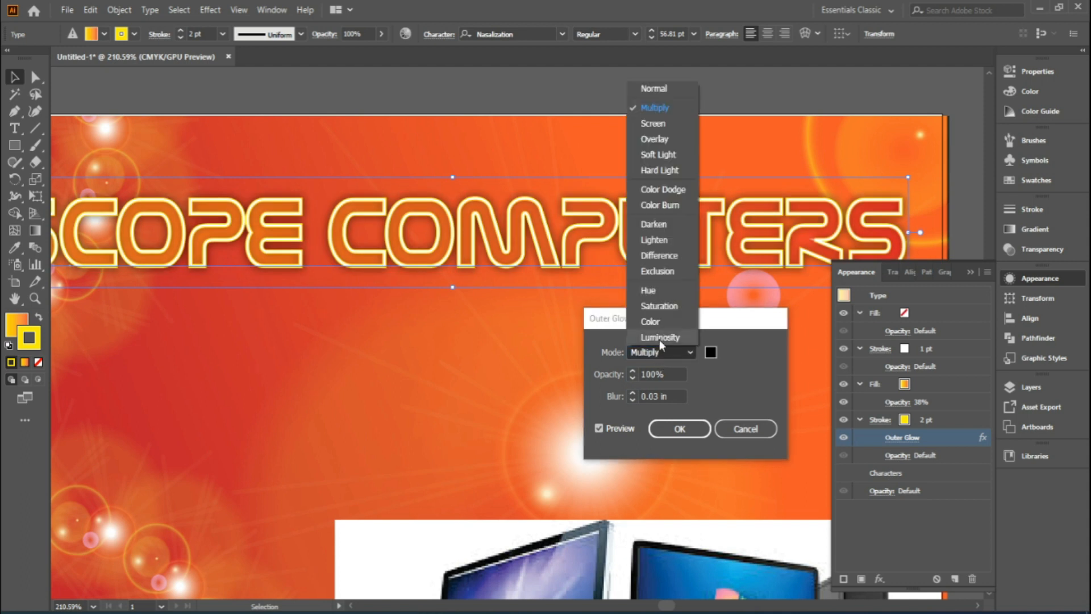
left_click(659, 338)
left_click(663, 353)
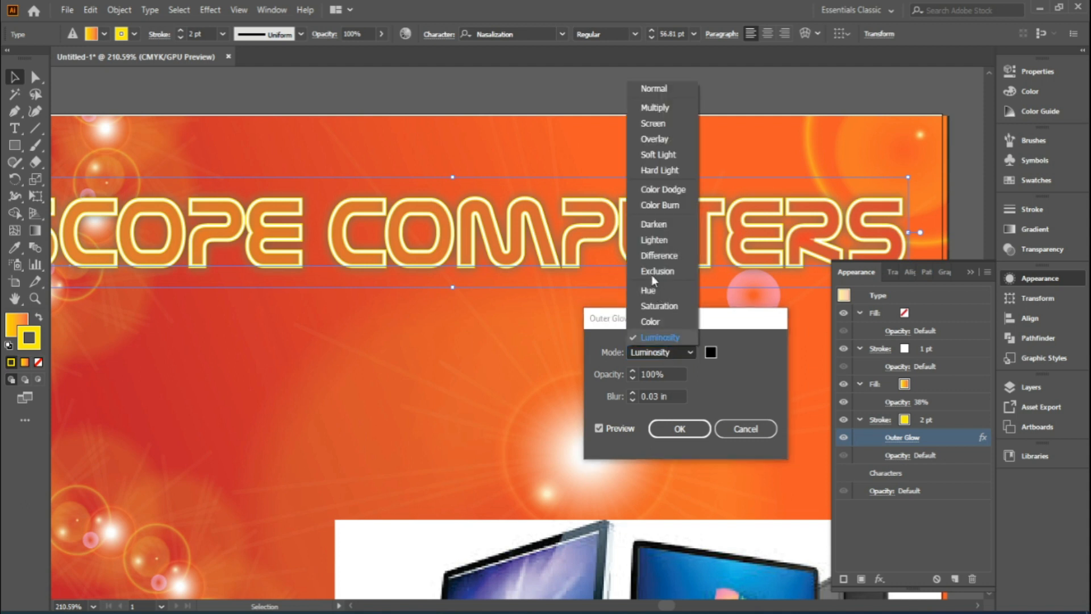
left_click(647, 212)
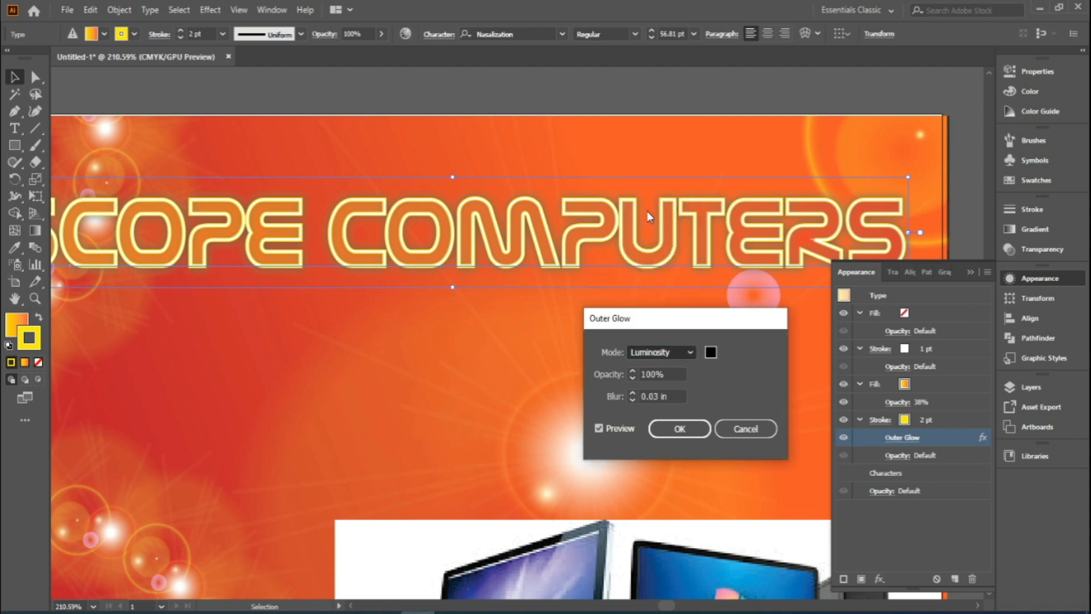
left_click(653, 356)
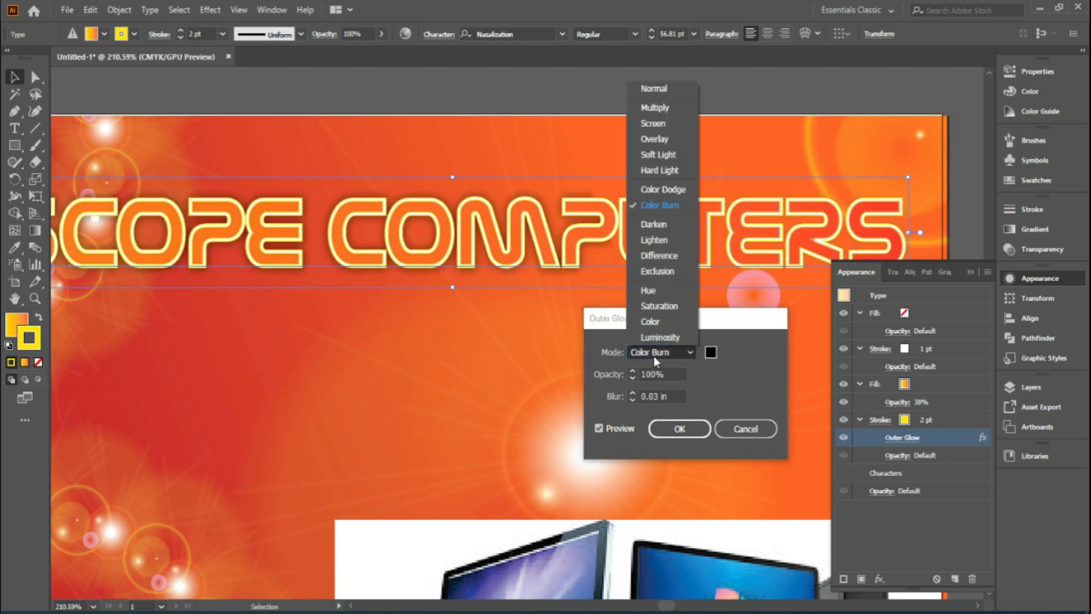
left_click(653, 356)
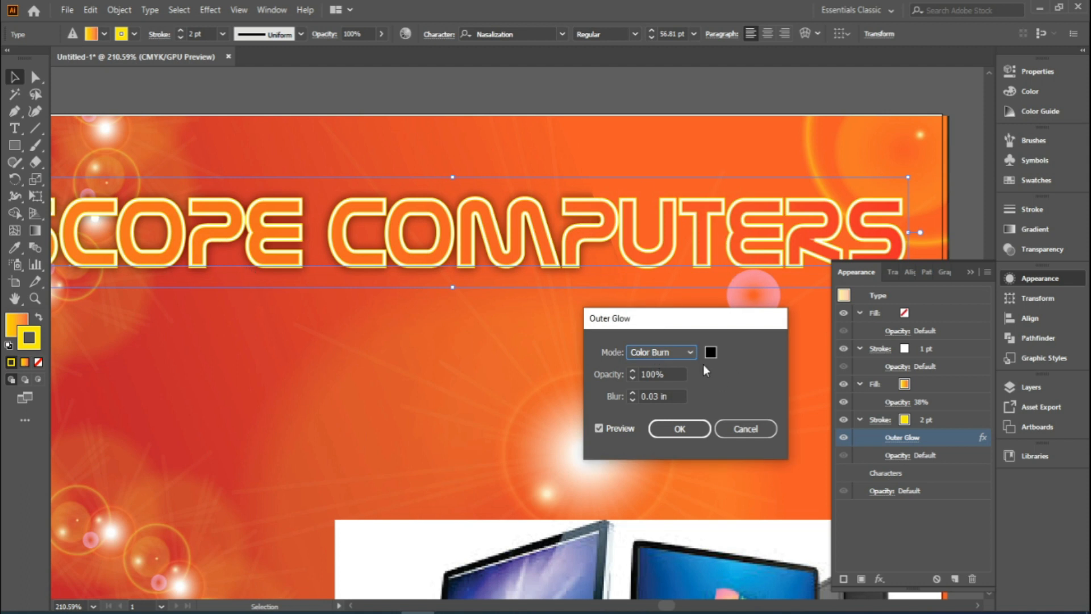
left_click(676, 352)
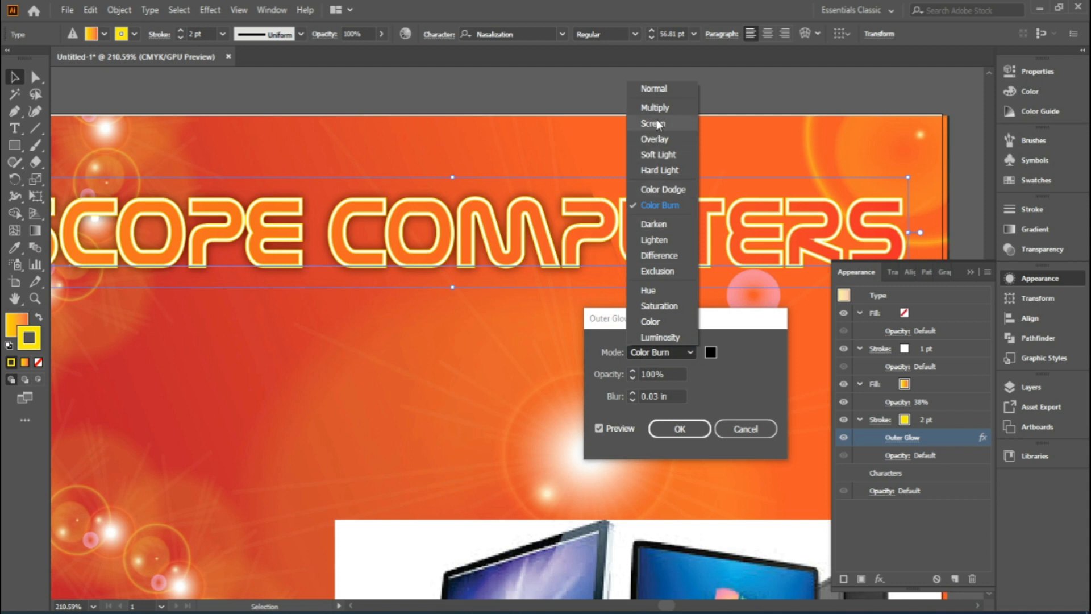
left_click(653, 123)
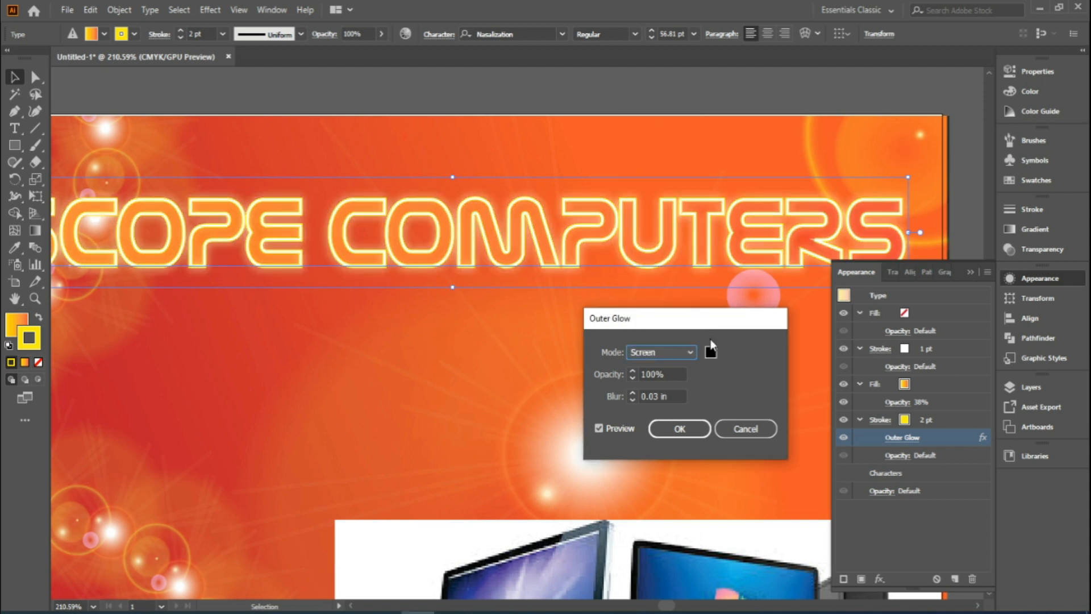
Set the yellow stroke's outer glow to Normal mode with a blur of 0.01 in and apply the effect.
left_click(688, 353)
left_click(649, 94)
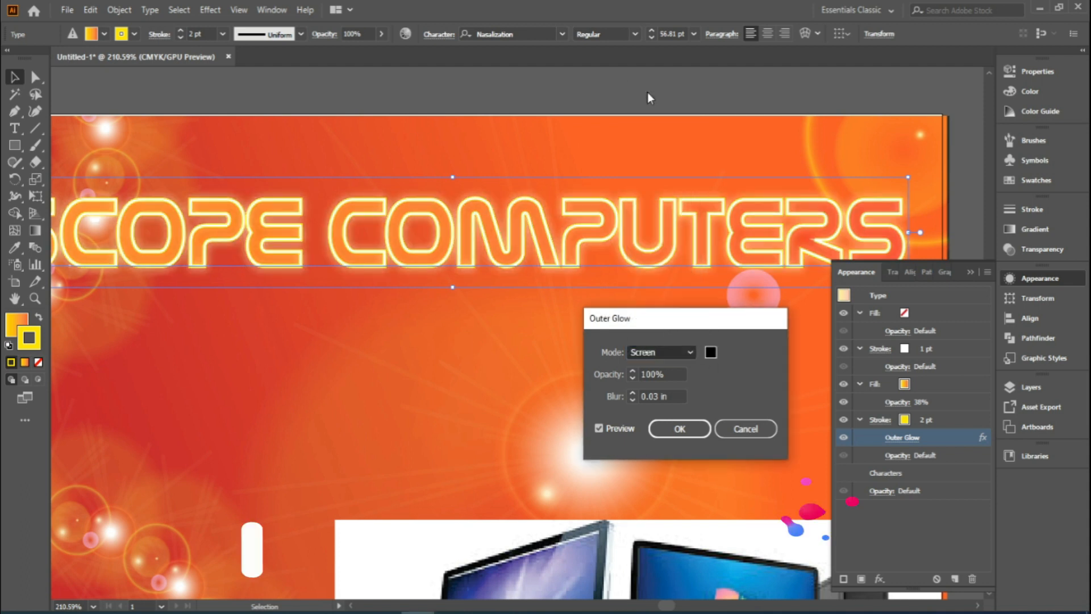
left_click(654, 396)
double_click(654, 396)
type("01")
left_click_drag(665, 374, 633, 373)
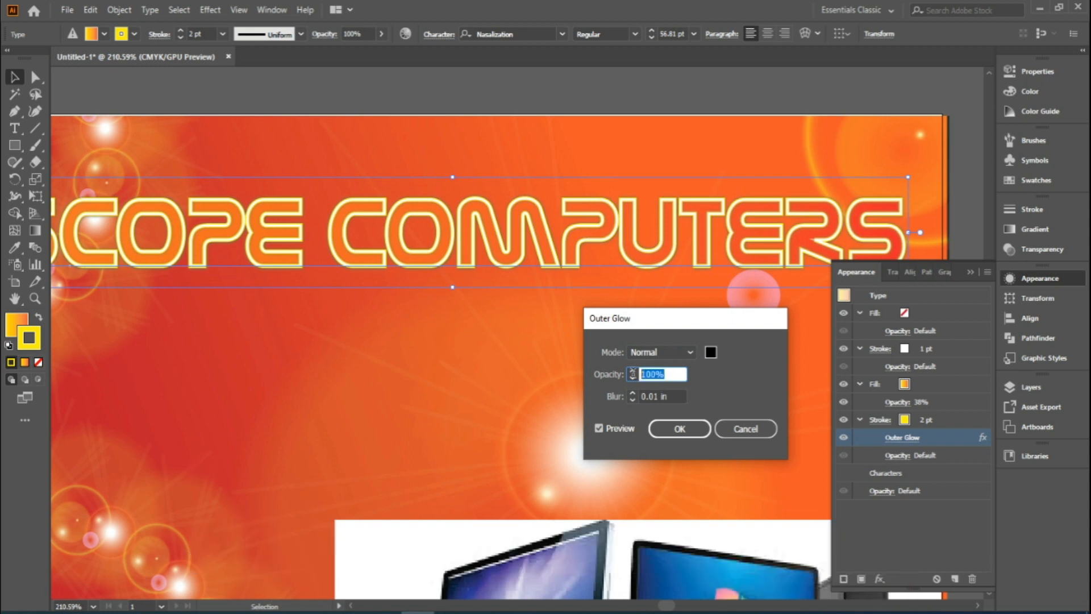
left_click(678, 433)
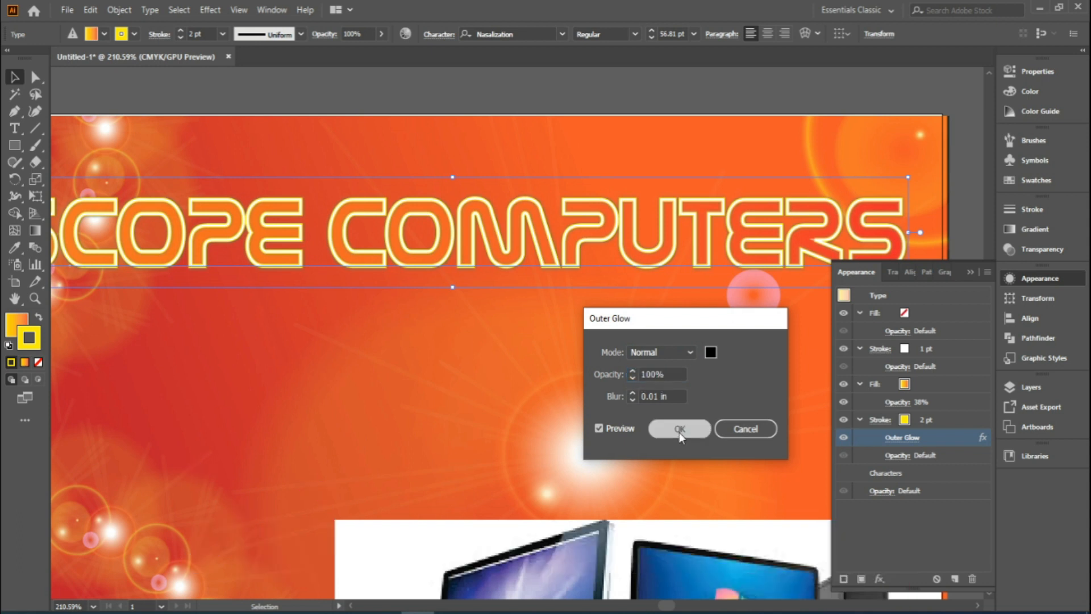
Examine the title's strokes and glow up close and against the whole page.
key("ctrl+0")
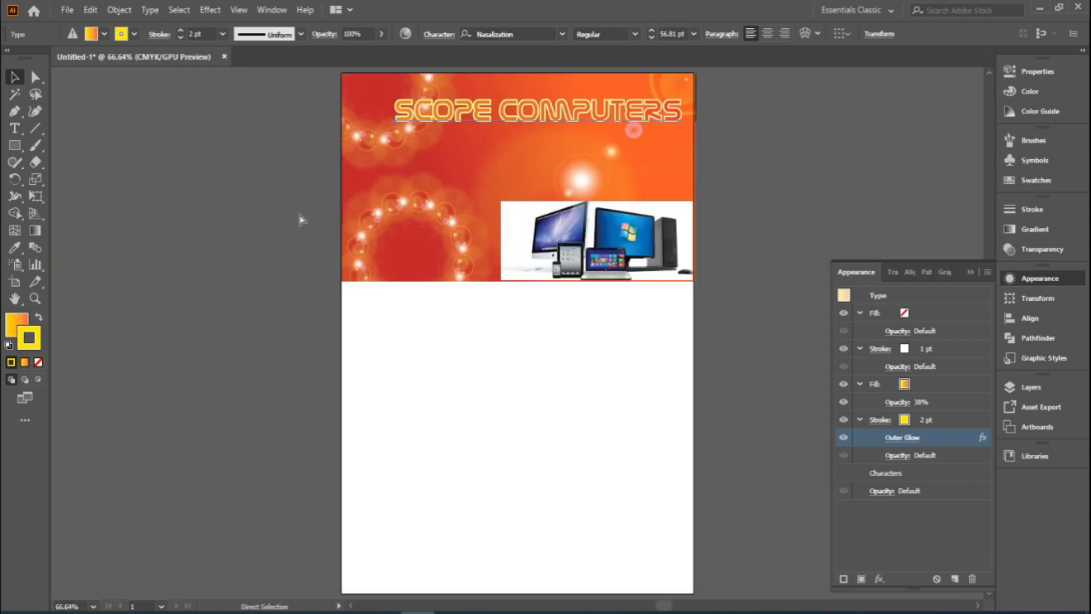
left_click_drag(511, 169, 555, 254)
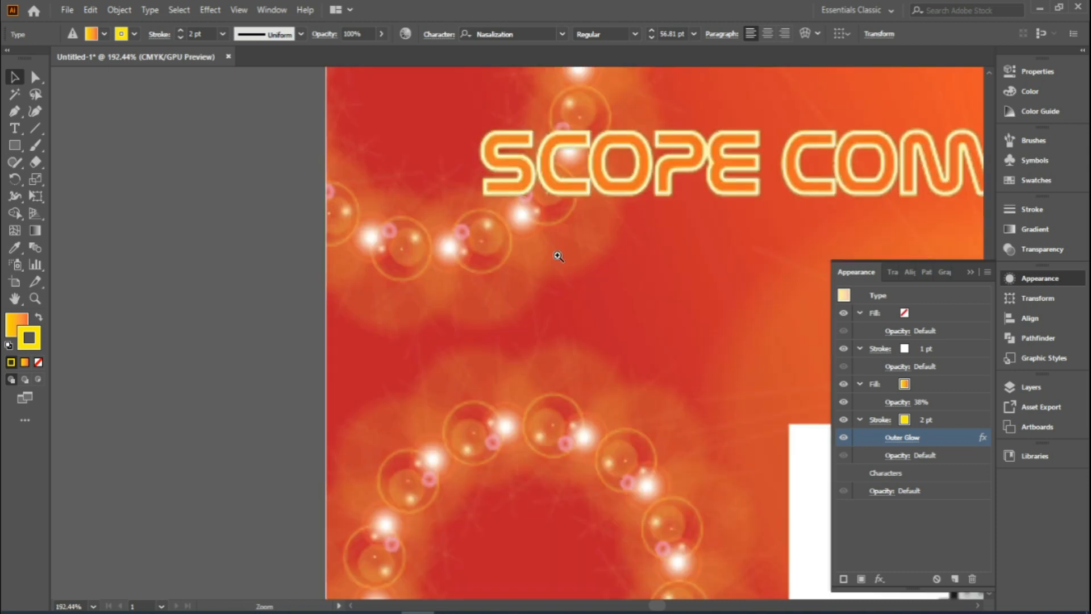
left_click_drag(415, 270, 484, 263)
key("ctrl+minus")
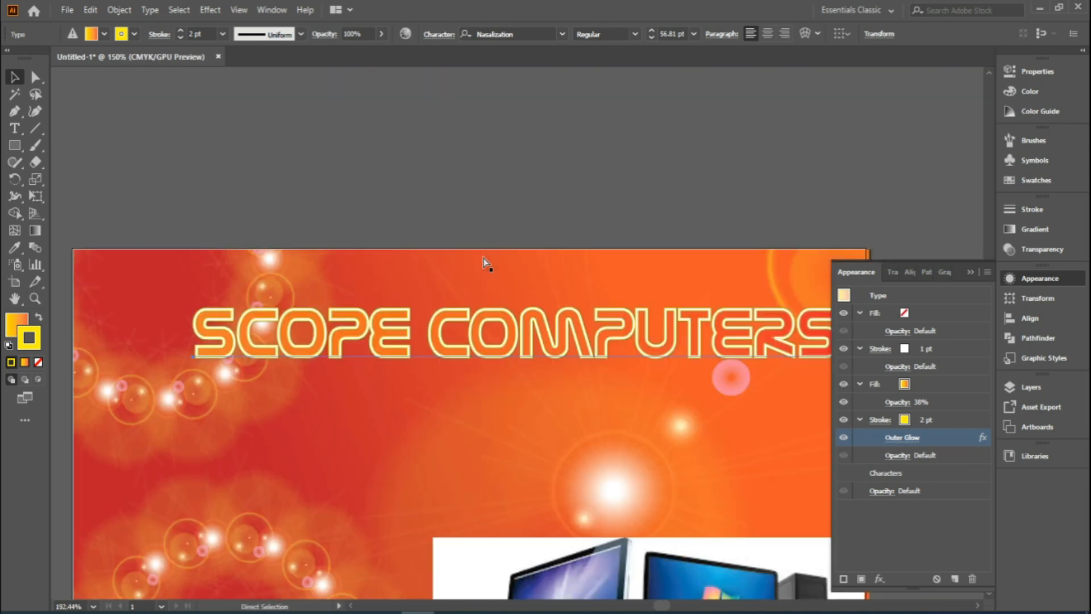
left_click_drag(506, 419, 465, 270)
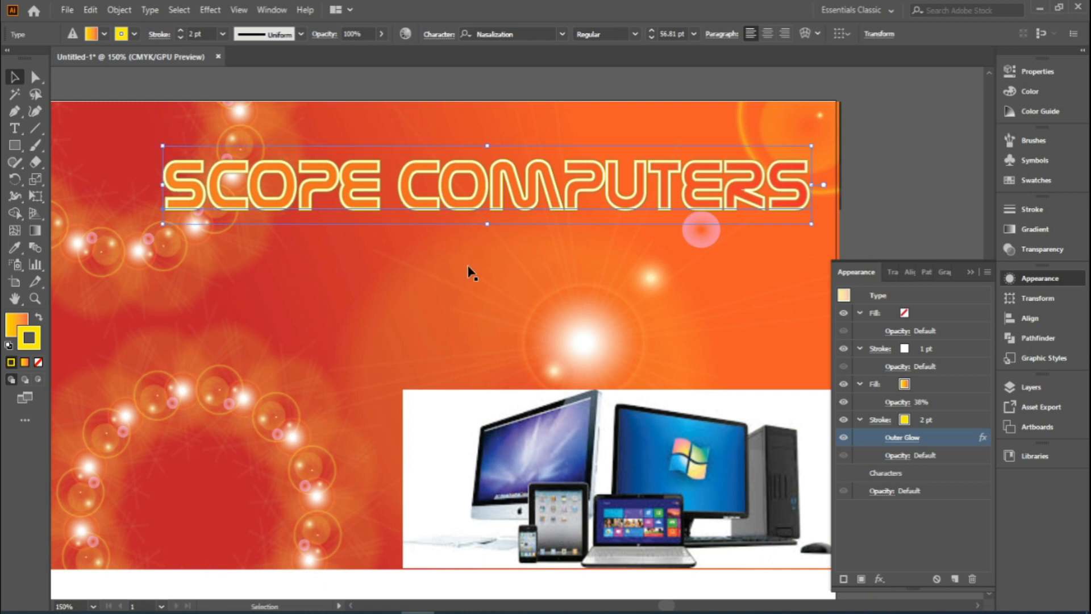
key("ctrl+0")
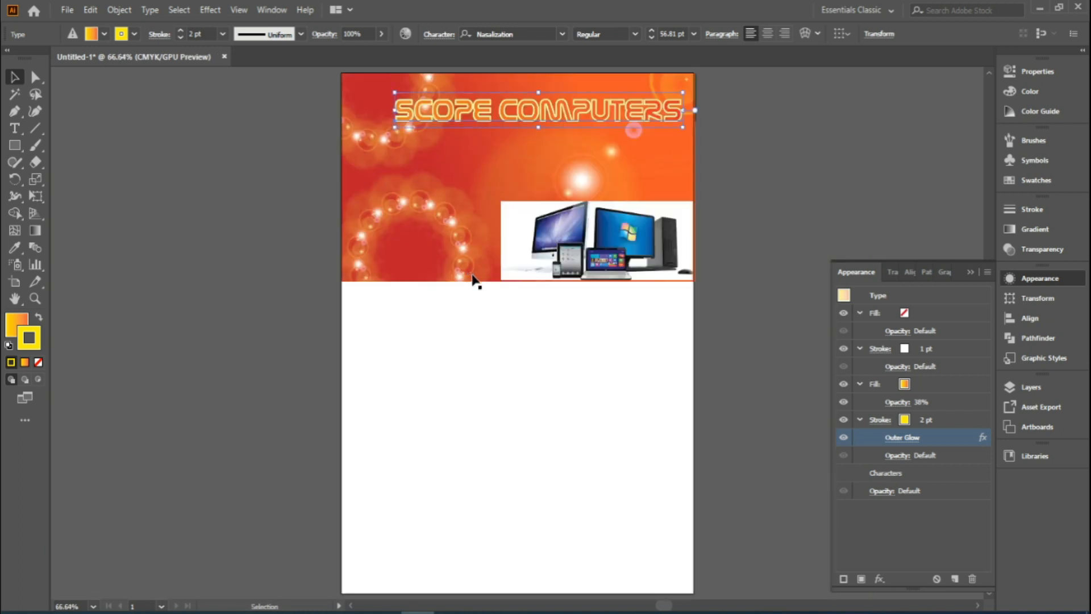
scroll(290, 267, "up", 5)
Swap the title's active fill and stroke colors and clear the selection.
left_click(39, 318)
left_click(15, 146)
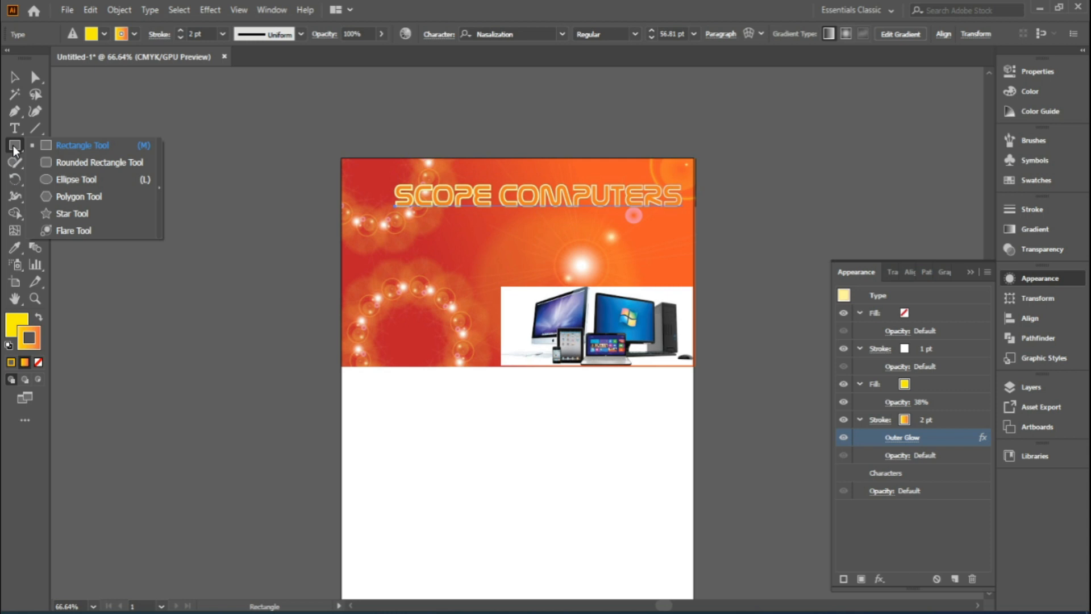
key("v")
left_click(561, 335)
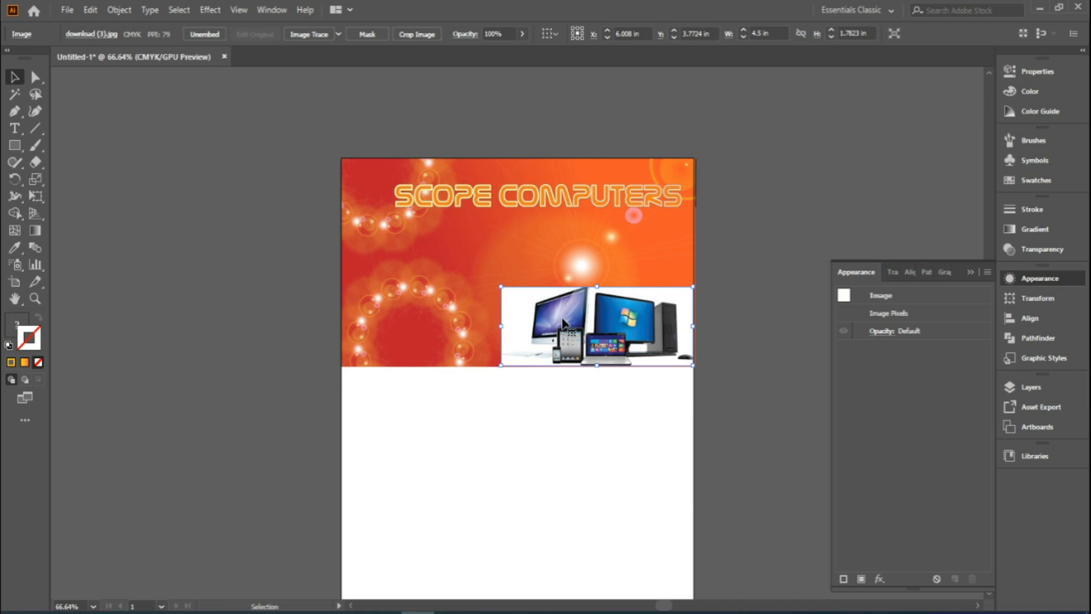
left_click(732, 189)
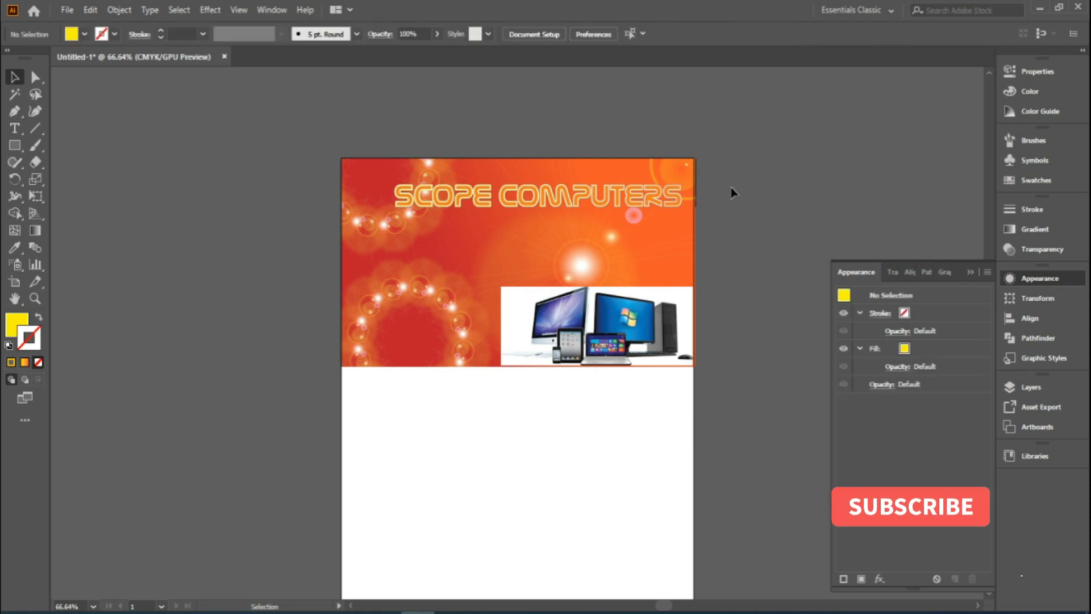